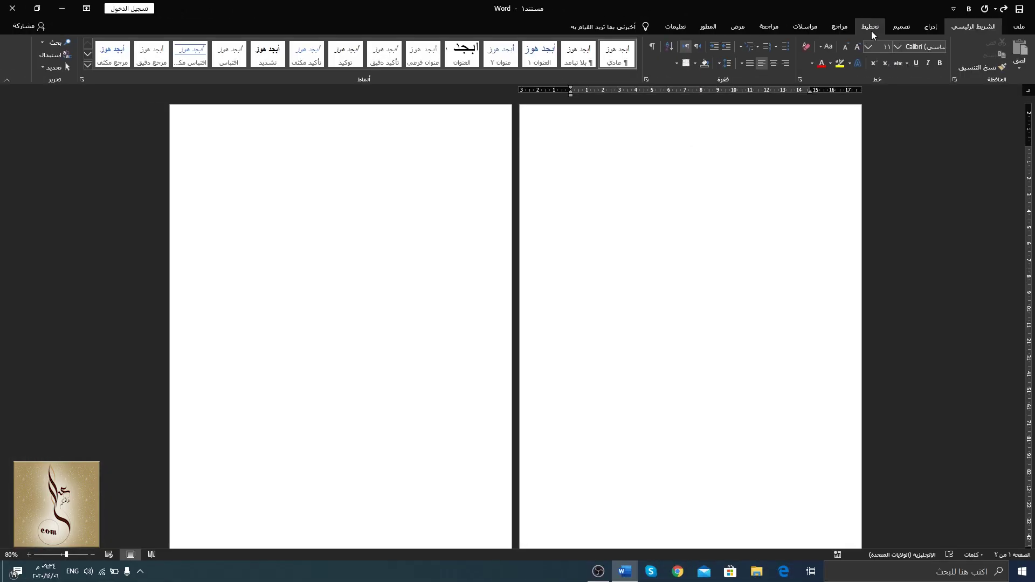
# Set the top, bottom, left and right margins to 0 and keep them despite the printable-area warning.
pyautogui.click(871, 28)
pyautogui.click(1018, 69)
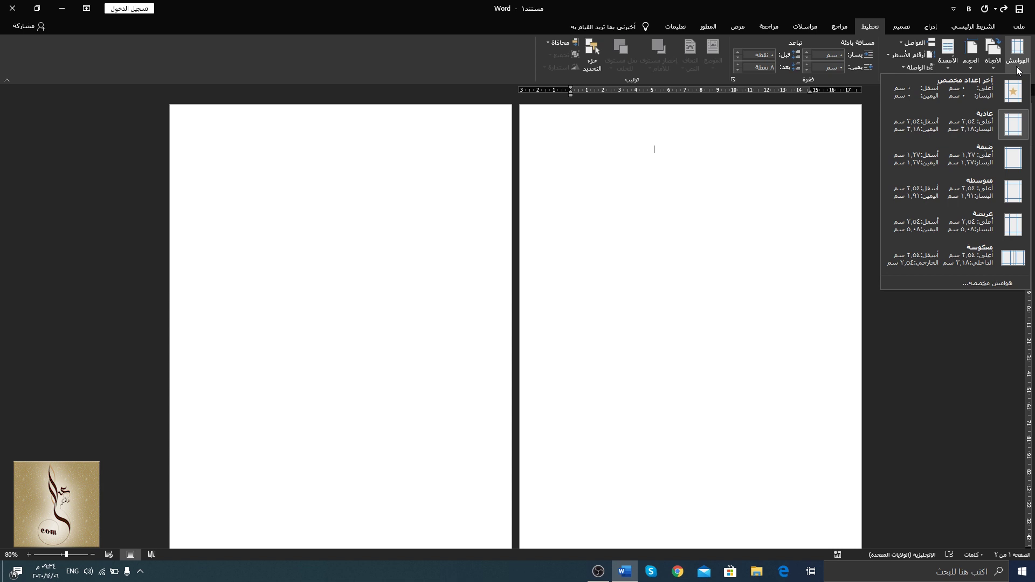
pyautogui.click(990, 287)
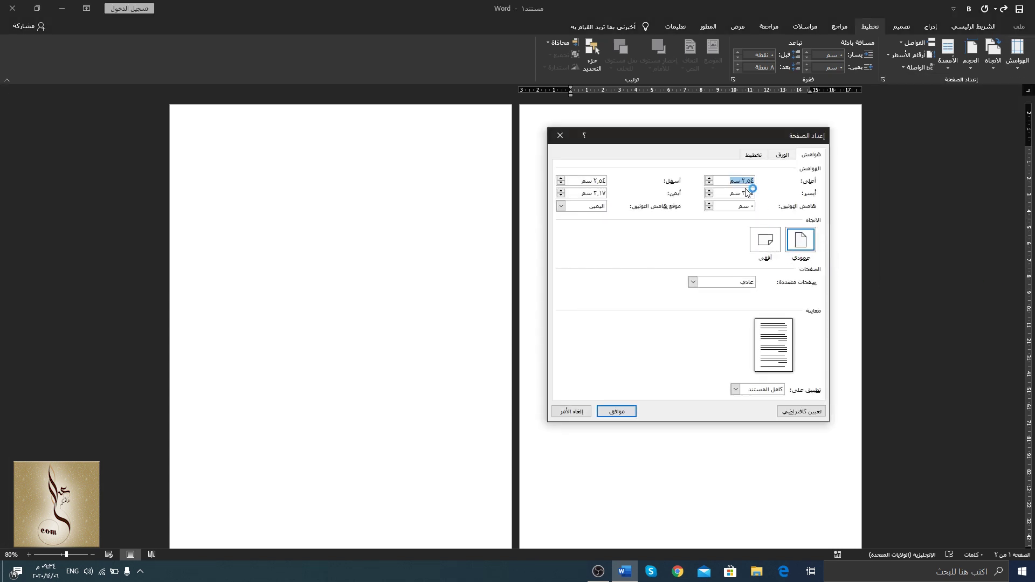
pyautogui.write('0')
pyautogui.press('Tab')
pyautogui.write('0')
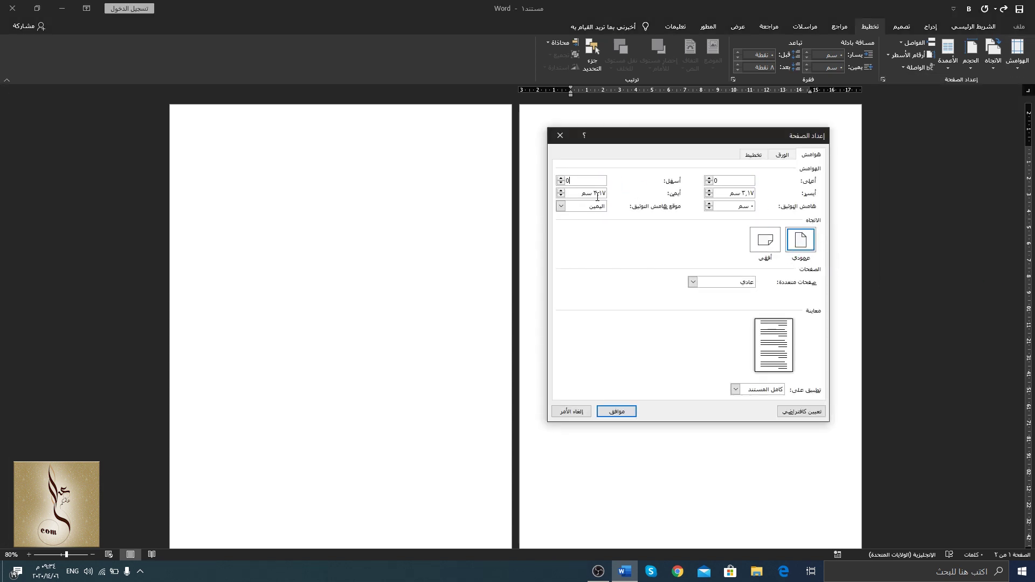
pyautogui.doubleClick(597, 192)
pyautogui.write('0')
pyautogui.doubleClick(733, 193)
pyautogui.write('0')
pyautogui.click(621, 414)
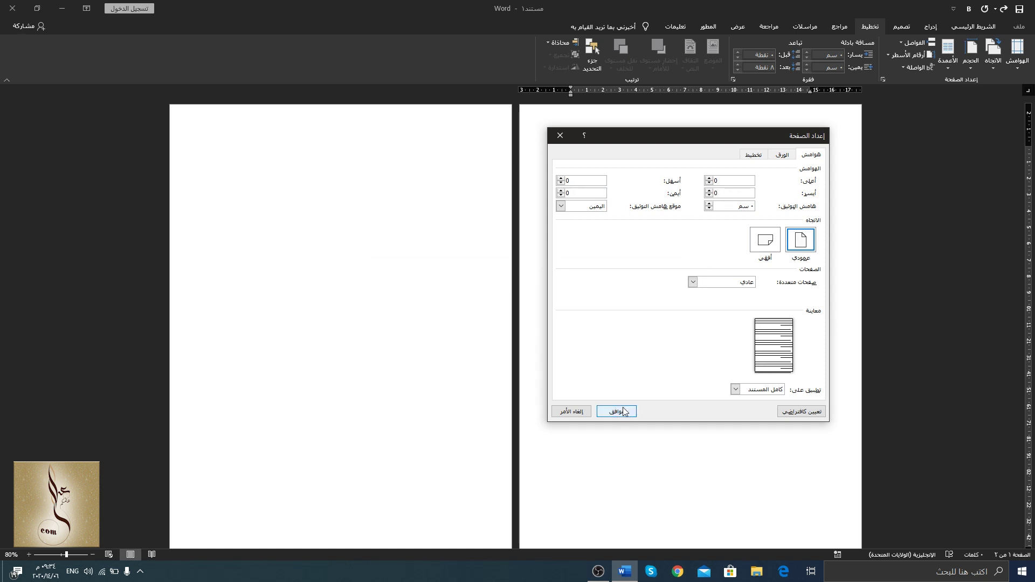
pyautogui.click(502, 318)
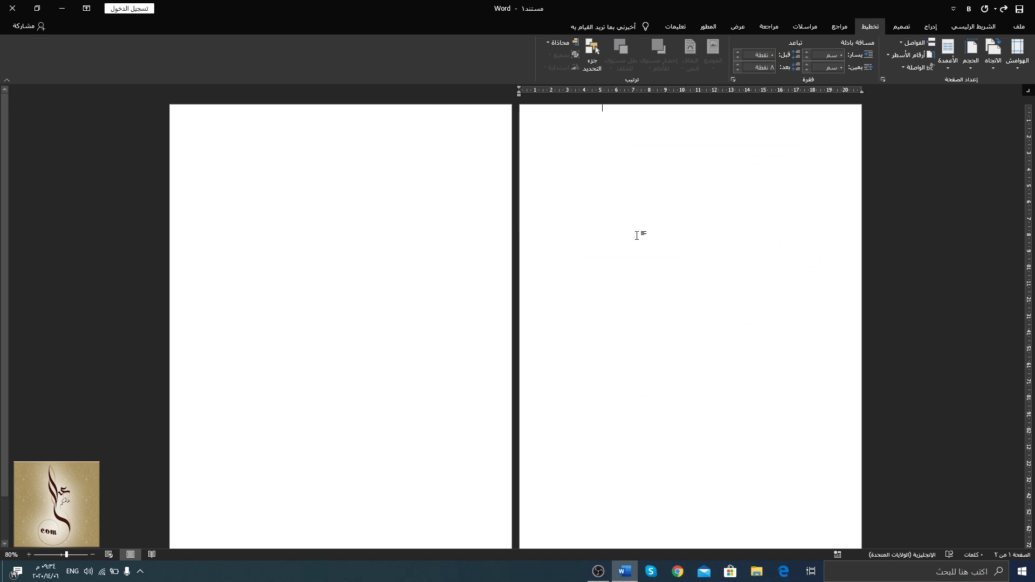
# Draw a rectangle across the right page and stretch it to the page edge.
pyautogui.click(929, 26)
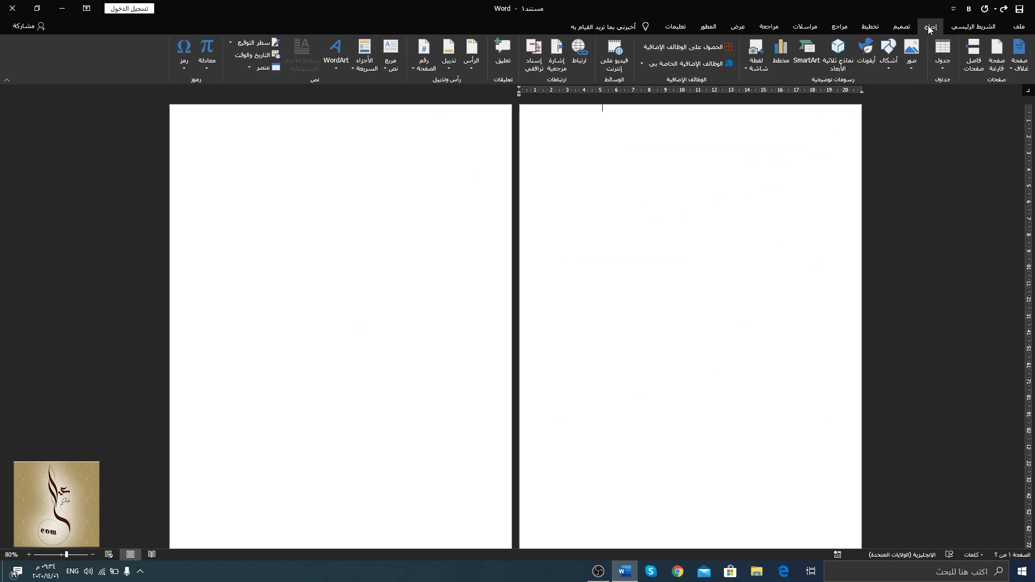
pyautogui.click(887, 60)
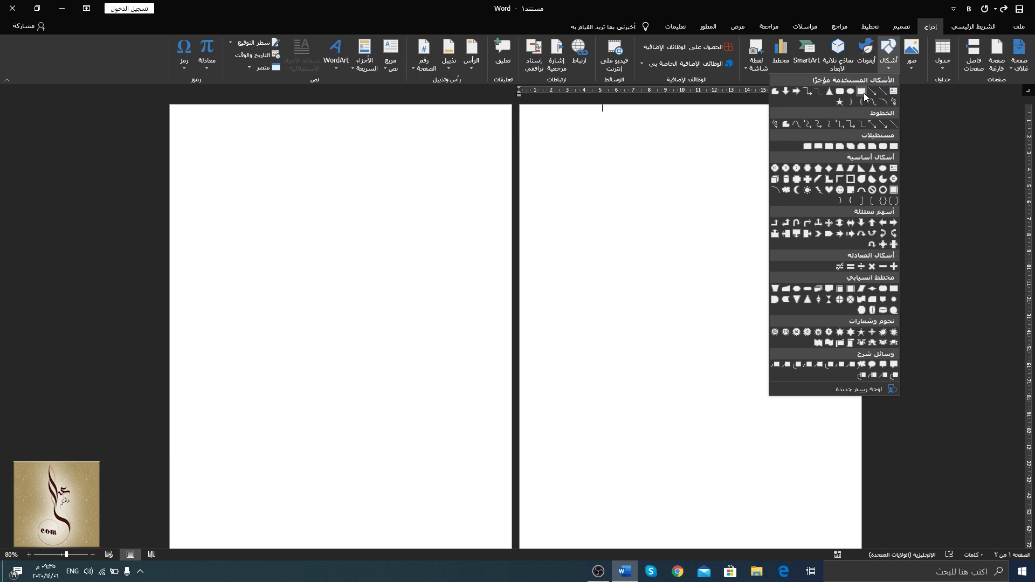
pyautogui.click(862, 91)
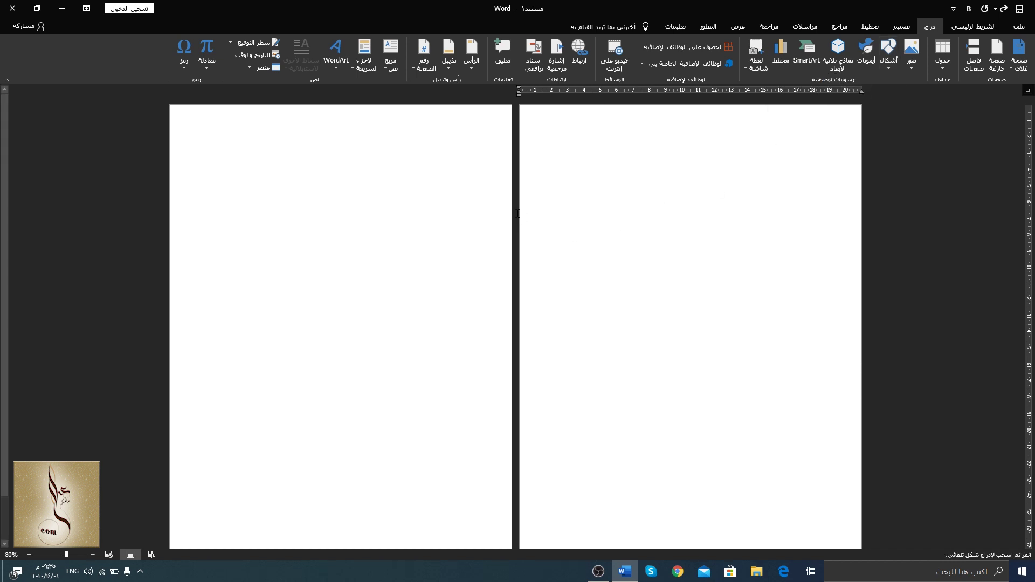
pyautogui.moveTo(520, 212)
pyautogui.mouseDown()
pyautogui.moveTo(863, 430)
pyautogui.moveTo(861, 408)
pyautogui.mouseUp()
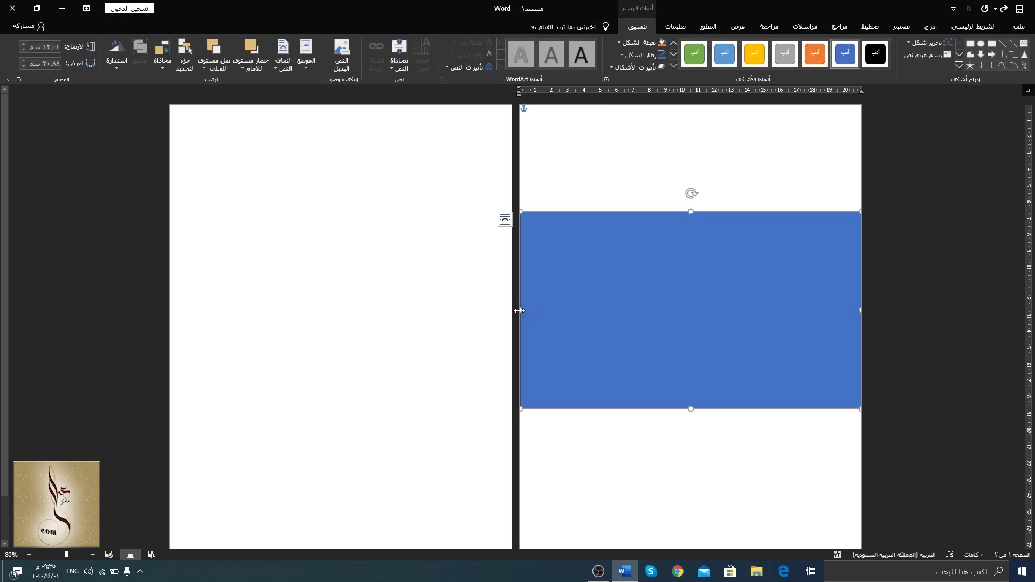
pyautogui.moveTo(519, 310); pyautogui.dragTo(516, 310)
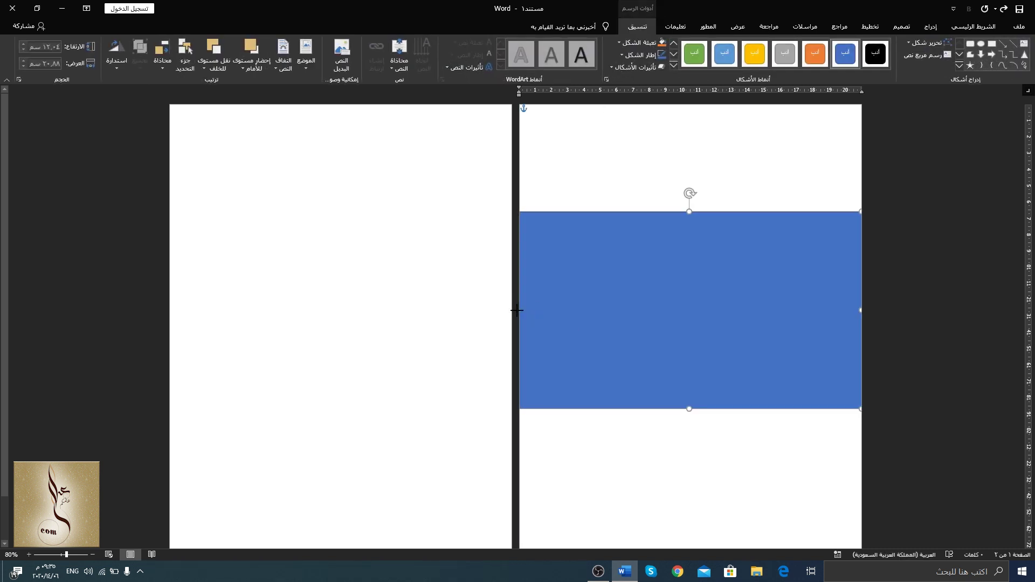
# Align the rectangle to the page's right side and middle.
pyautogui.click(160, 70)
pyautogui.click(131, 95)
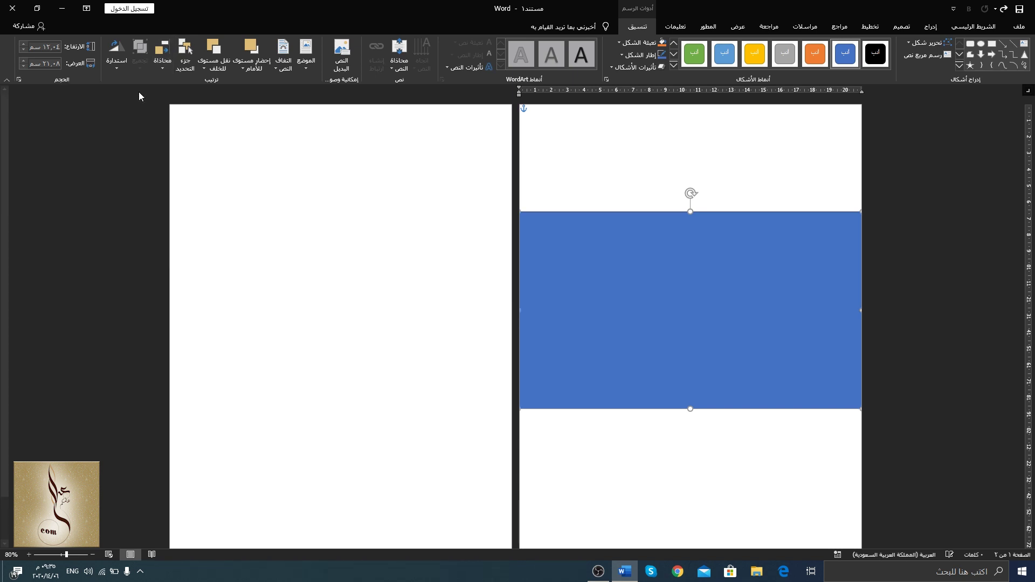
pyautogui.click(162, 61)
pyautogui.click(121, 134)
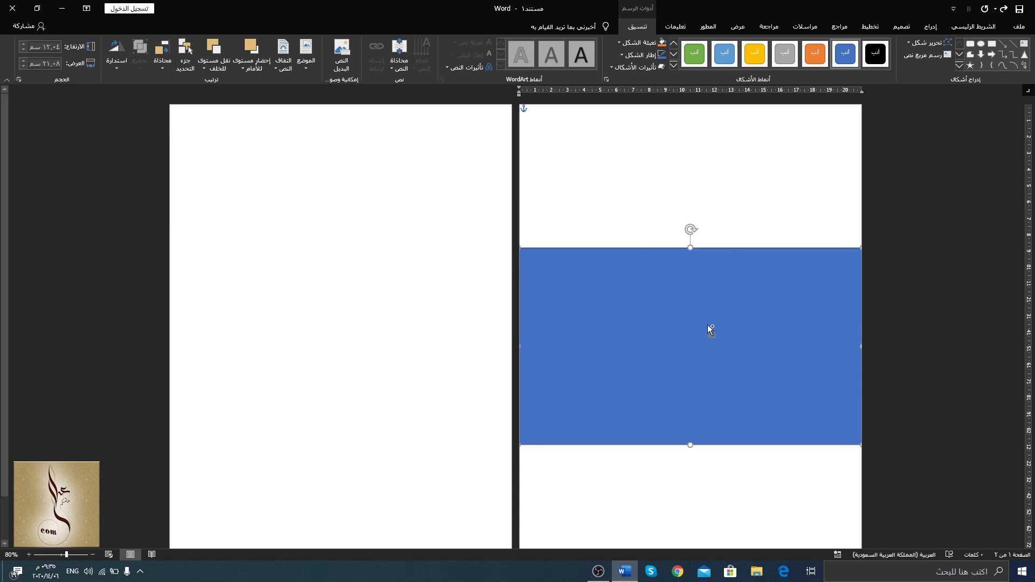
pyautogui.keyDown('ctrl'); pyautogui.scroll(-1, 709, 329); pyautogui.keyUp('ctrl')
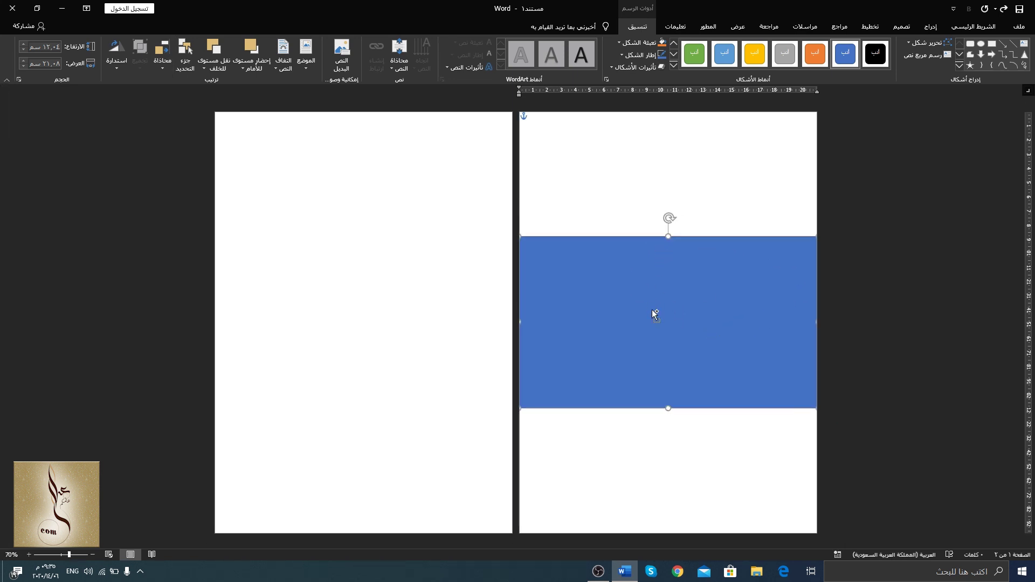
# Remove the rectangle's outline in Format Shape.
pyautogui.rightClick(675, 291)
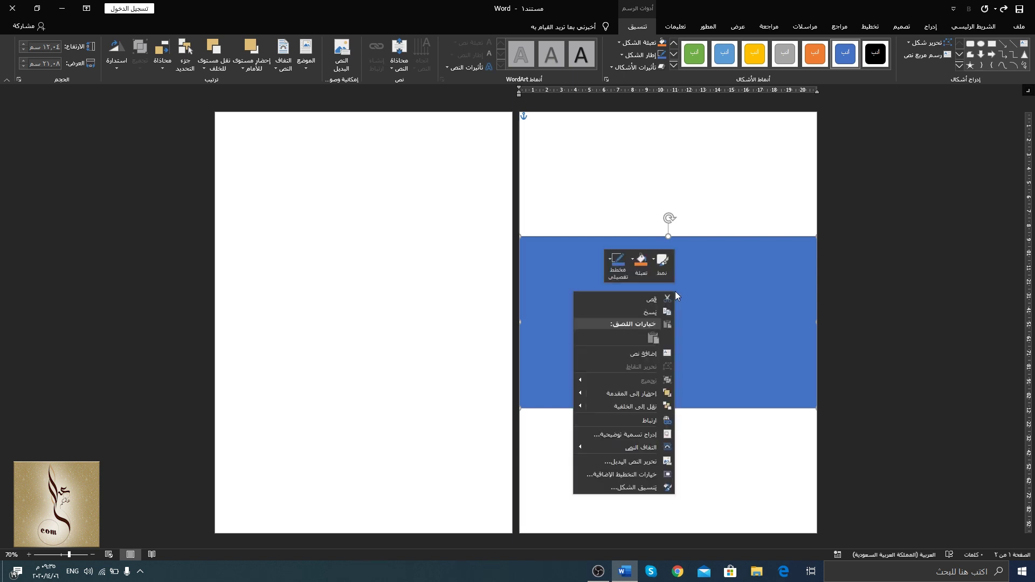
pyautogui.click(636, 488)
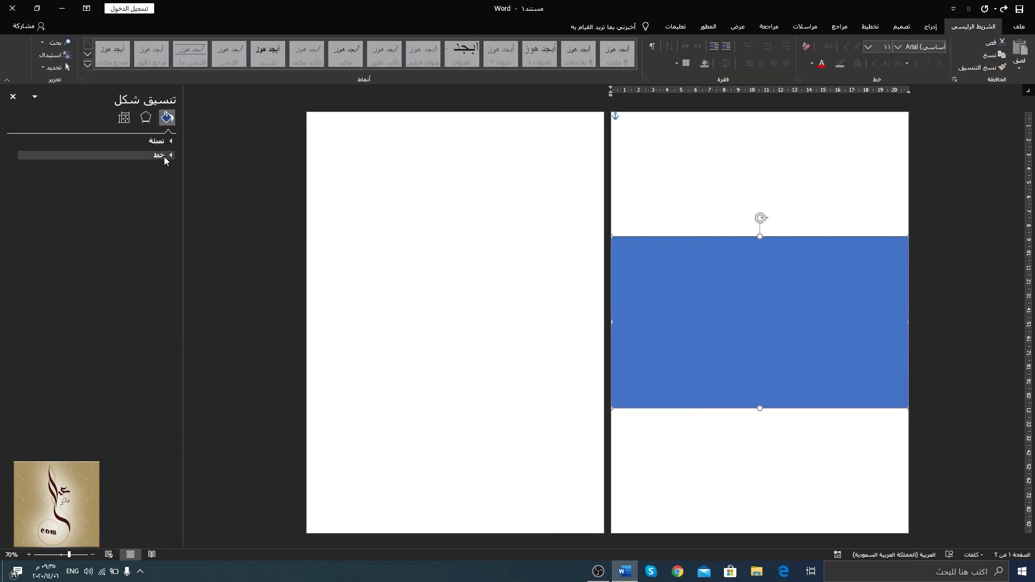
pyautogui.click(164, 156)
pyautogui.click(152, 169)
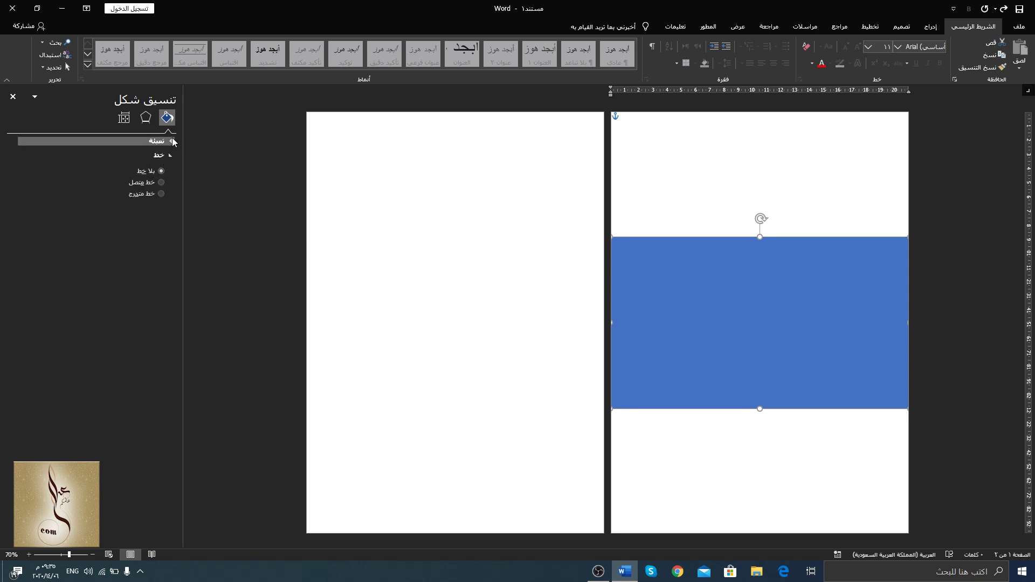
# Give the rectangle a picture fill using the tablet photo from the Desktop.
pyautogui.click(171, 140)
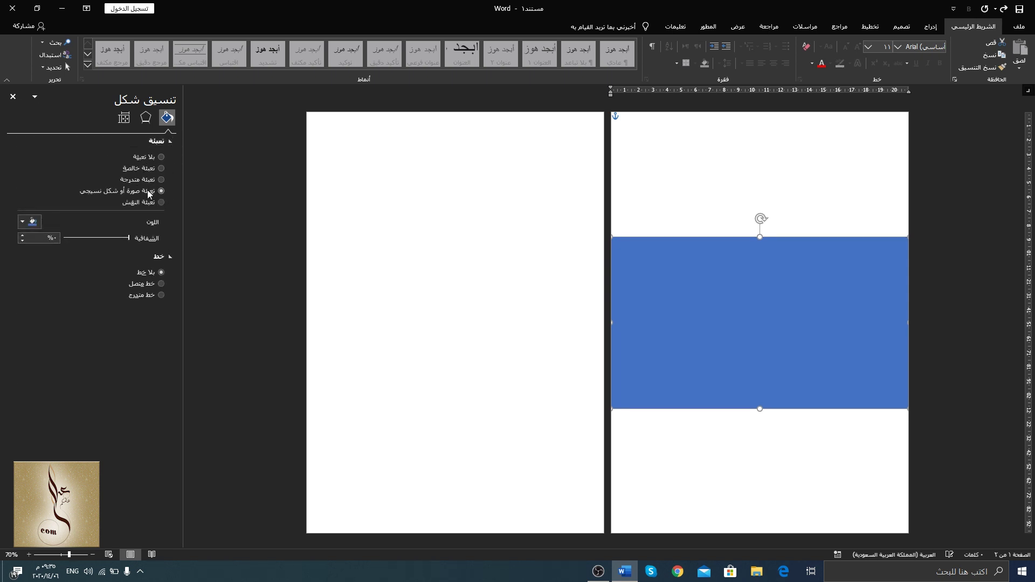
pyautogui.click(147, 189)
pyautogui.click(146, 232)
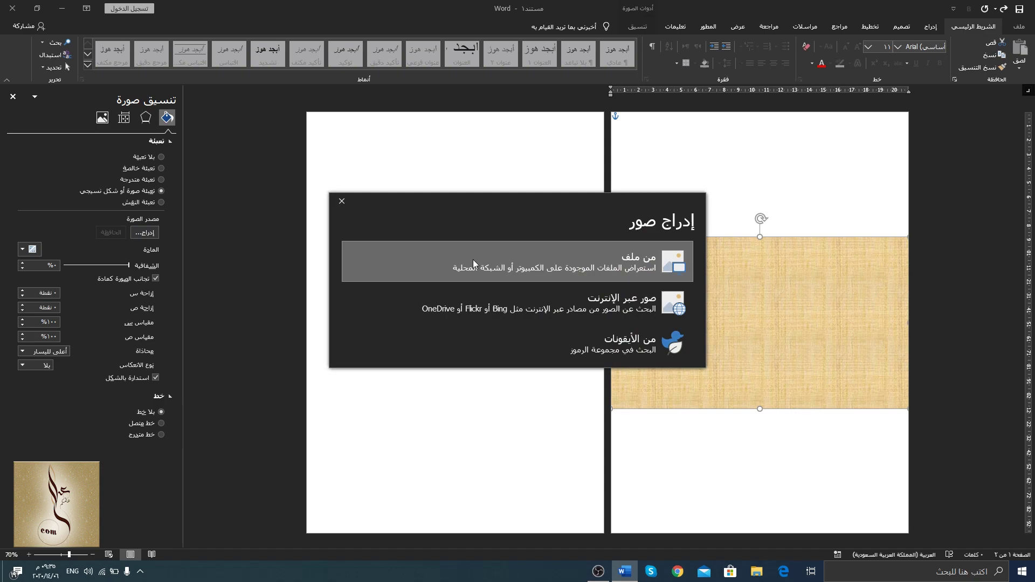
pyautogui.click(638, 269)
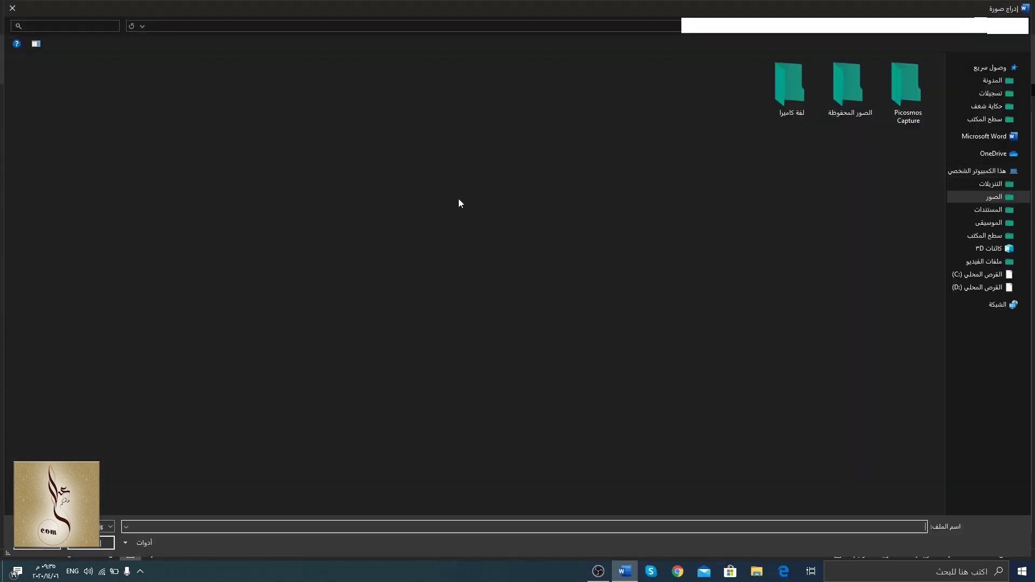
pyautogui.click(976, 119)
pyautogui.doubleClick(791, 88)
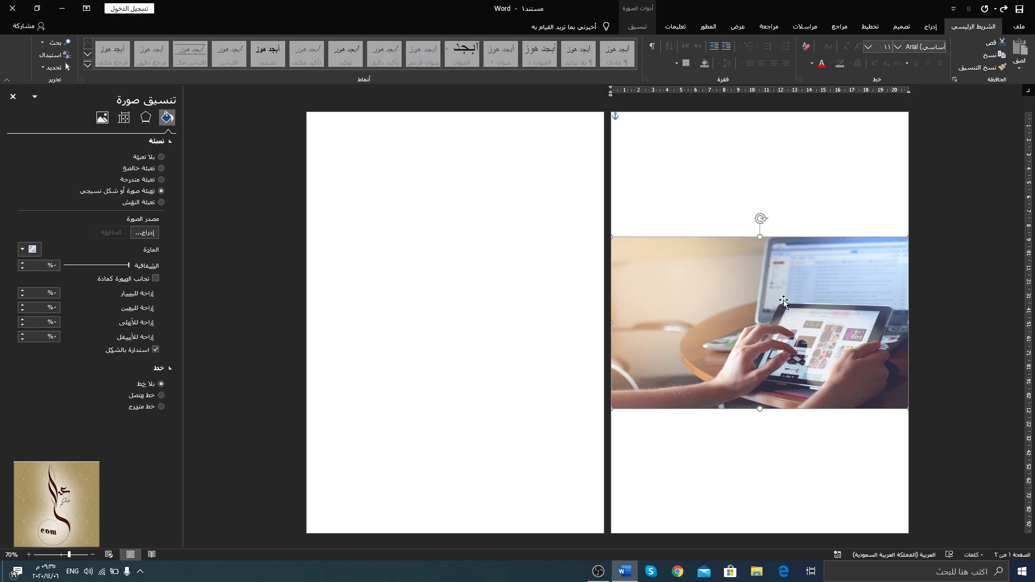
pyautogui.click(13, 96)
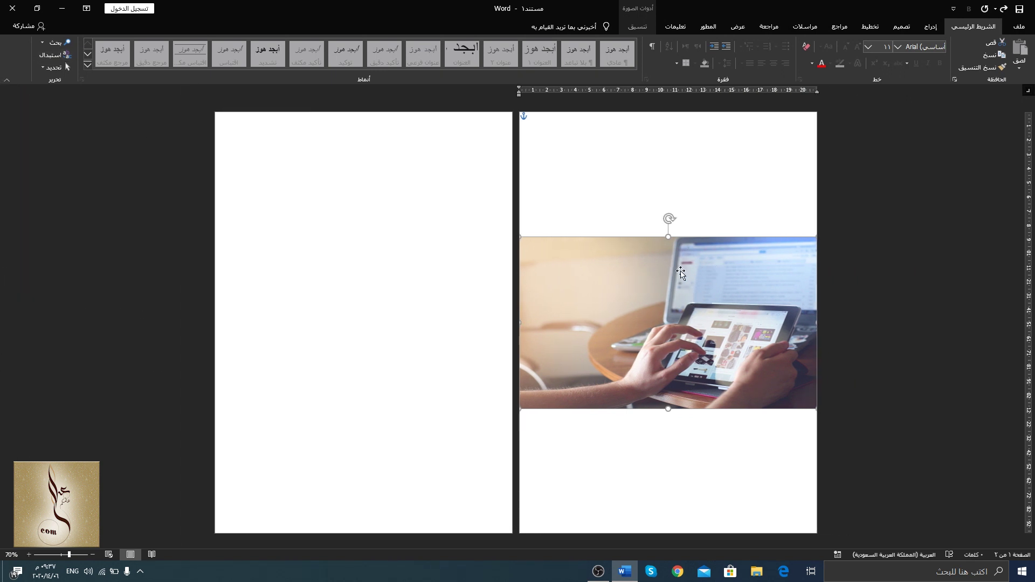
# Copy the photo banner onto the left page and align it horizontally and to the page middle.
pyautogui.moveTo(619, 287); pyautogui.dragTo(323, 289)
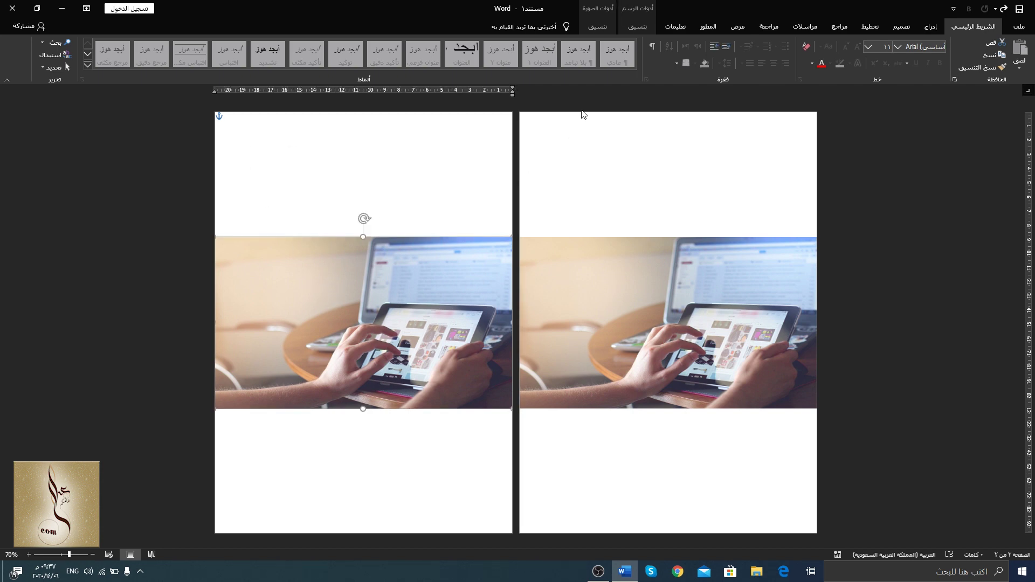
pyautogui.click(597, 26)
pyautogui.click(185, 61)
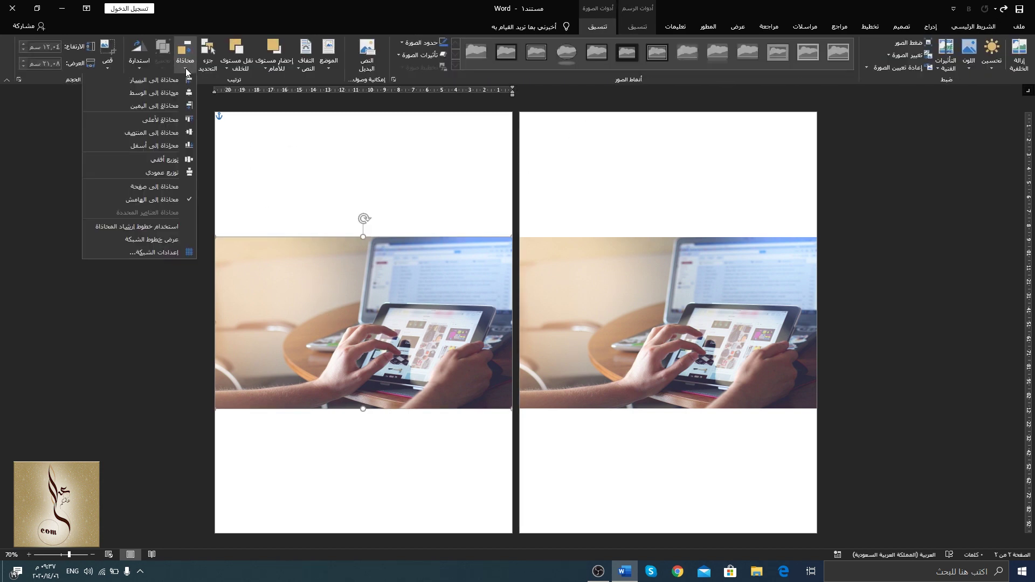
pyautogui.click(153, 100)
pyautogui.click(185, 64)
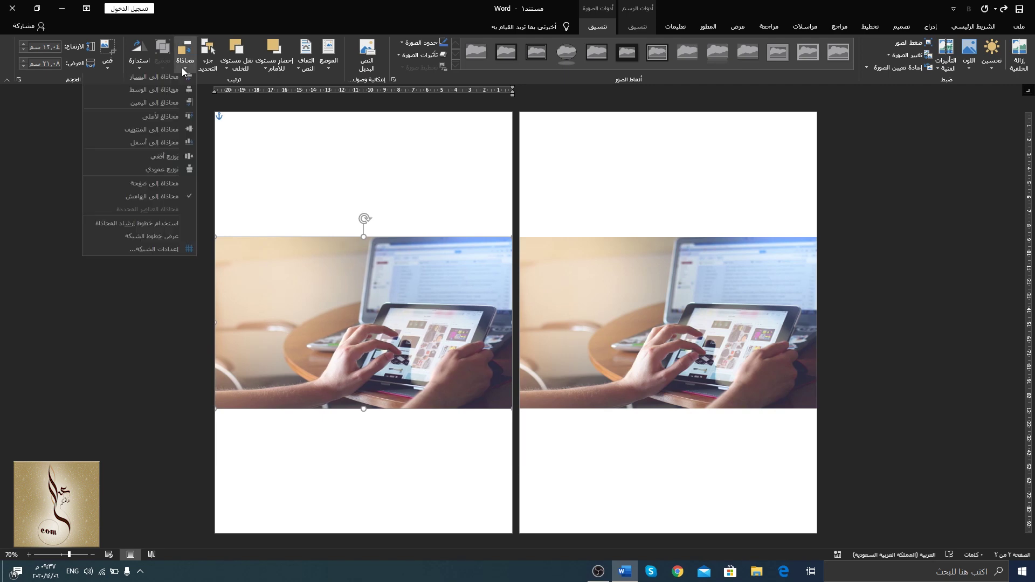
pyautogui.click(140, 134)
pyautogui.click(671, 284)
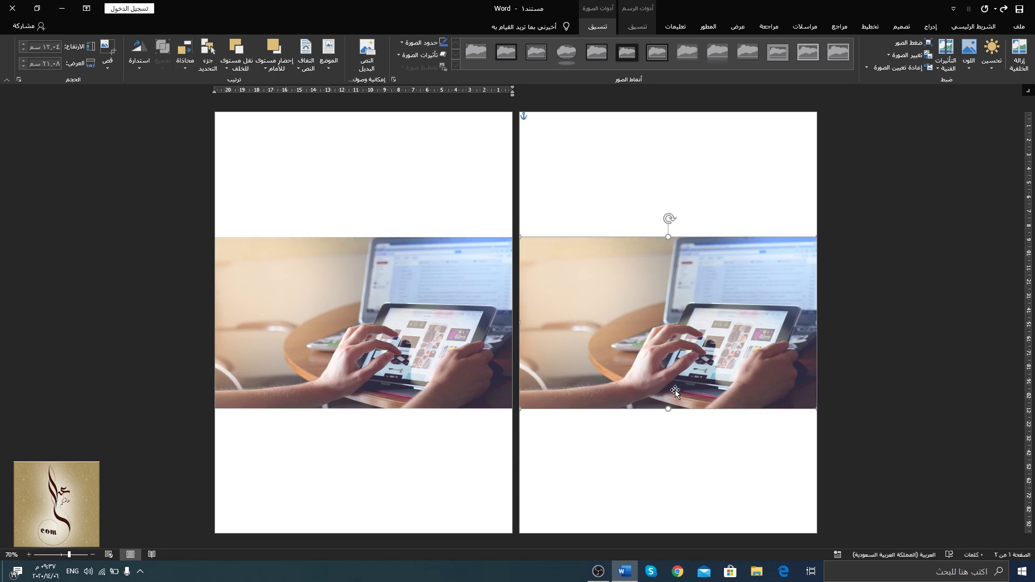
# Draw a right triangle above the photo, stretched up to the page's top-left corner.
pyautogui.click(931, 26)
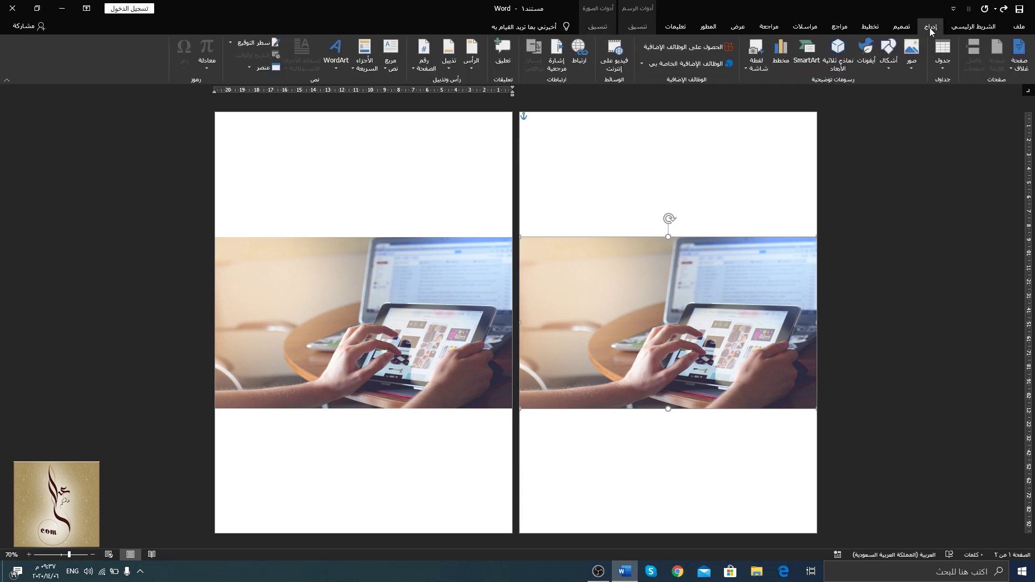
pyautogui.click(889, 54)
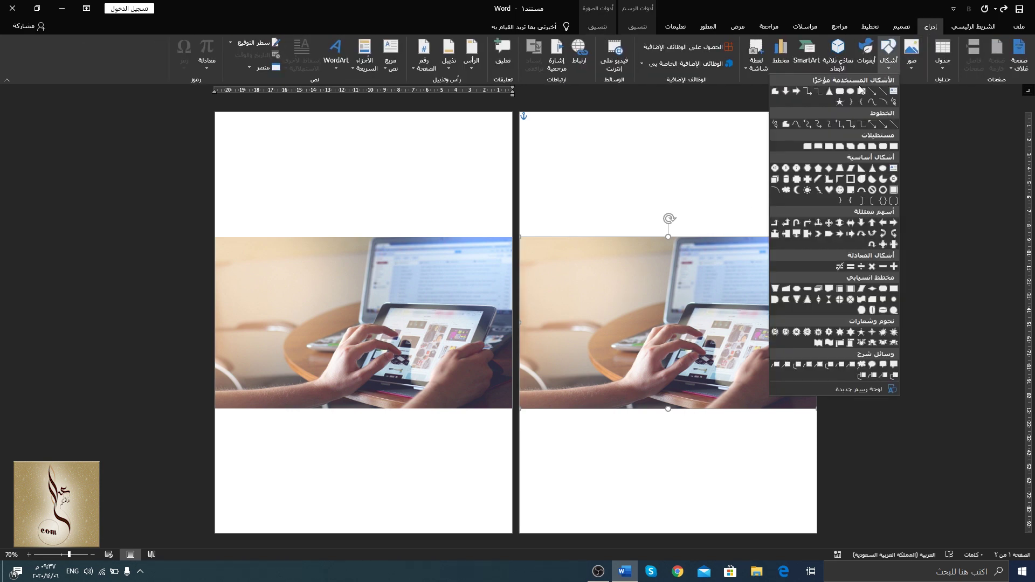
pyautogui.click(861, 173)
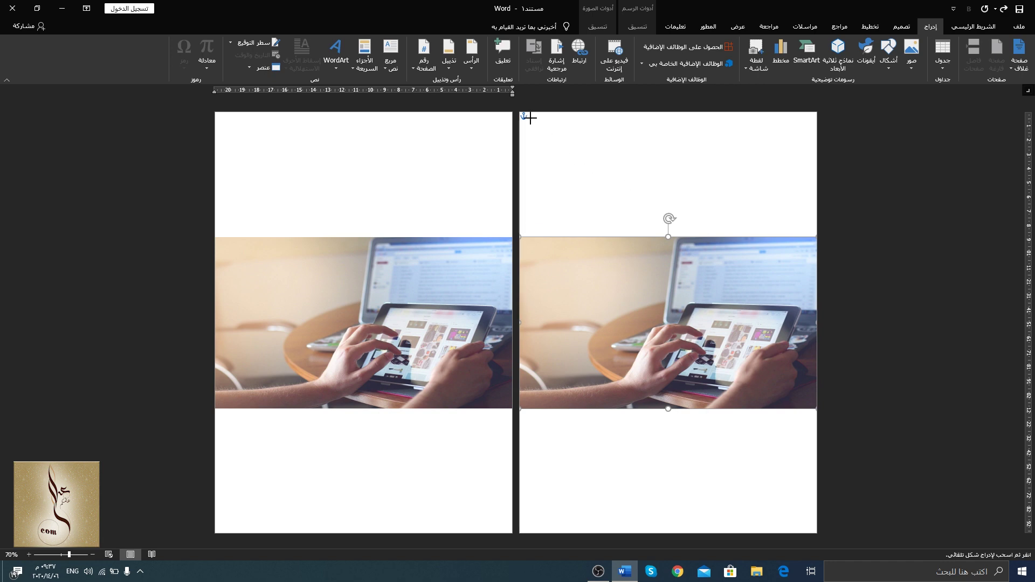
pyautogui.moveTo(526, 129); pyautogui.dragTo(816, 238)
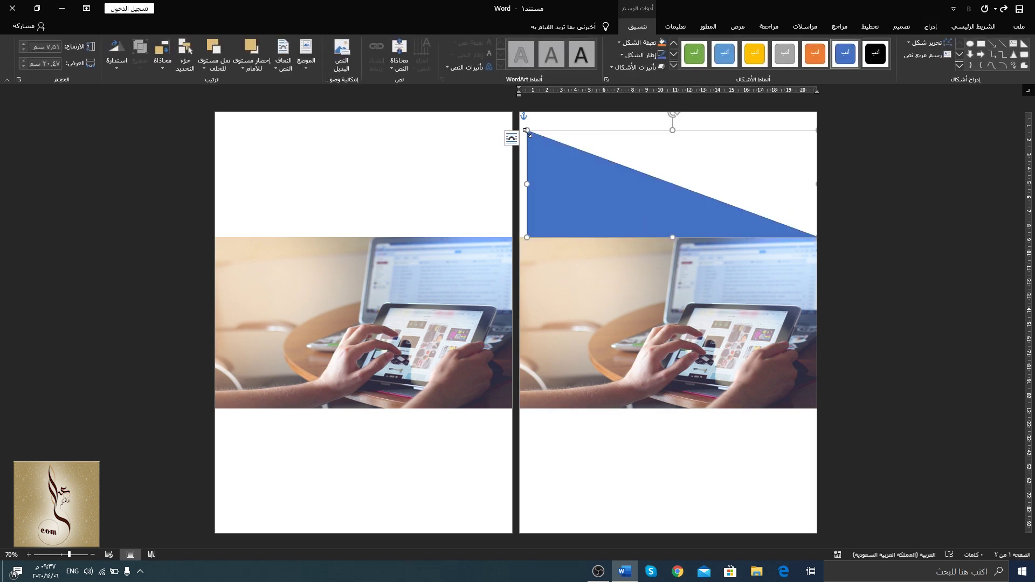
pyautogui.moveTo(527, 131); pyautogui.dragTo(518, 109)
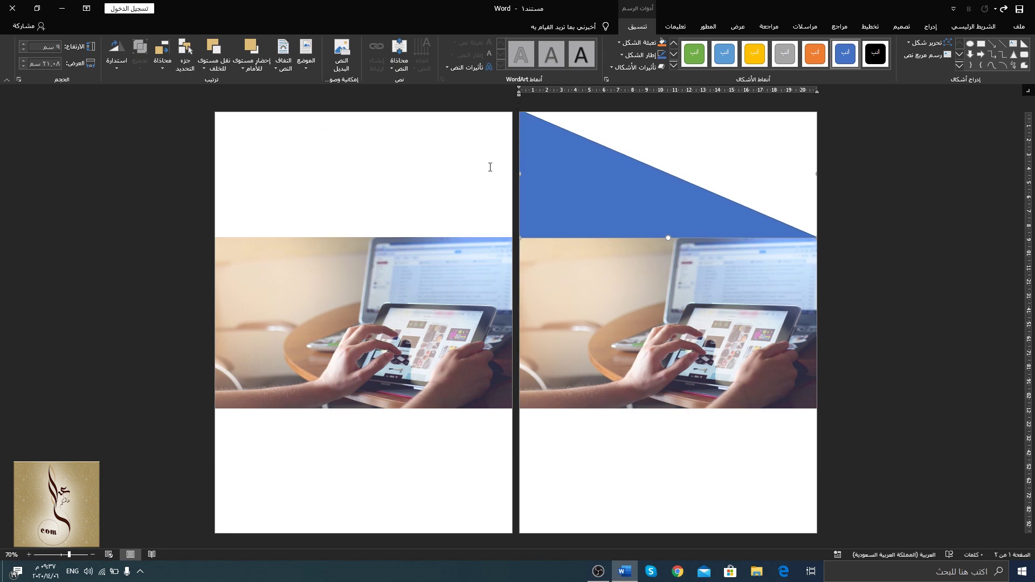
pyautogui.moveTo(519, 112)
pyautogui.mouseDown()
pyautogui.moveTo(522, 123)
pyautogui.moveTo(519, 112)
pyautogui.mouseUp()
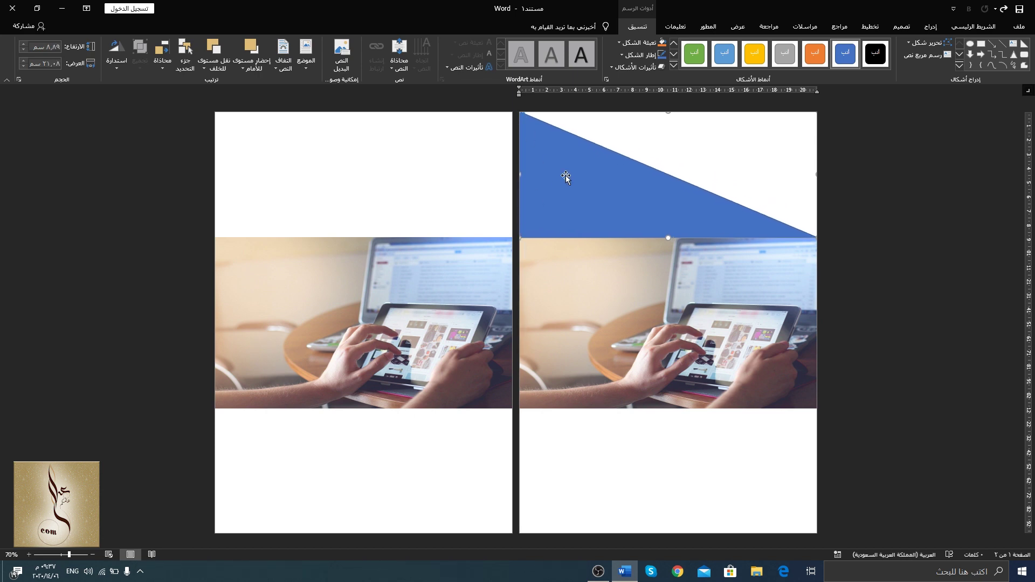
# Flip the triangle vertically and move it down onto the photo.
pyautogui.click(124, 65)
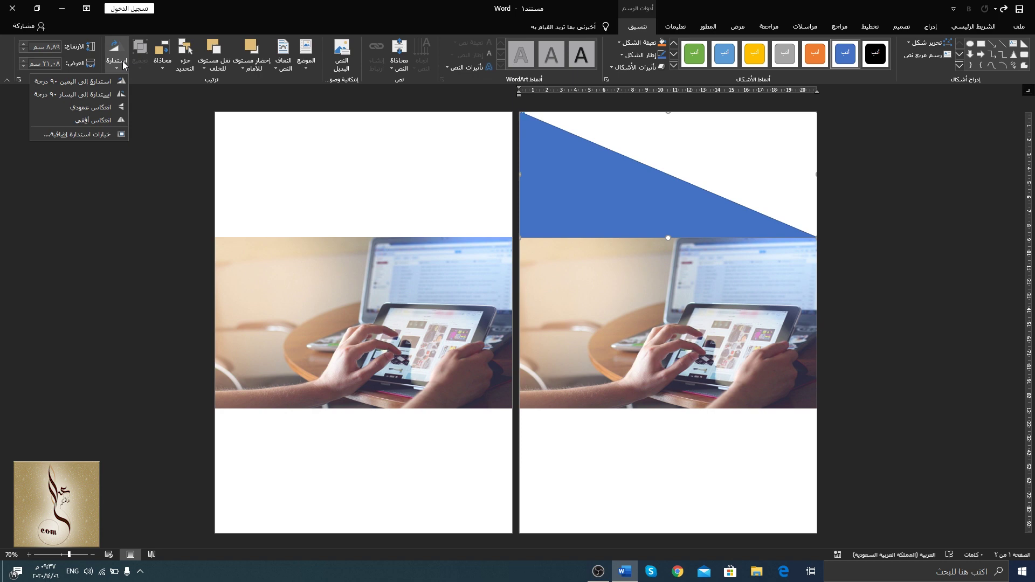
pyautogui.click(97, 107)
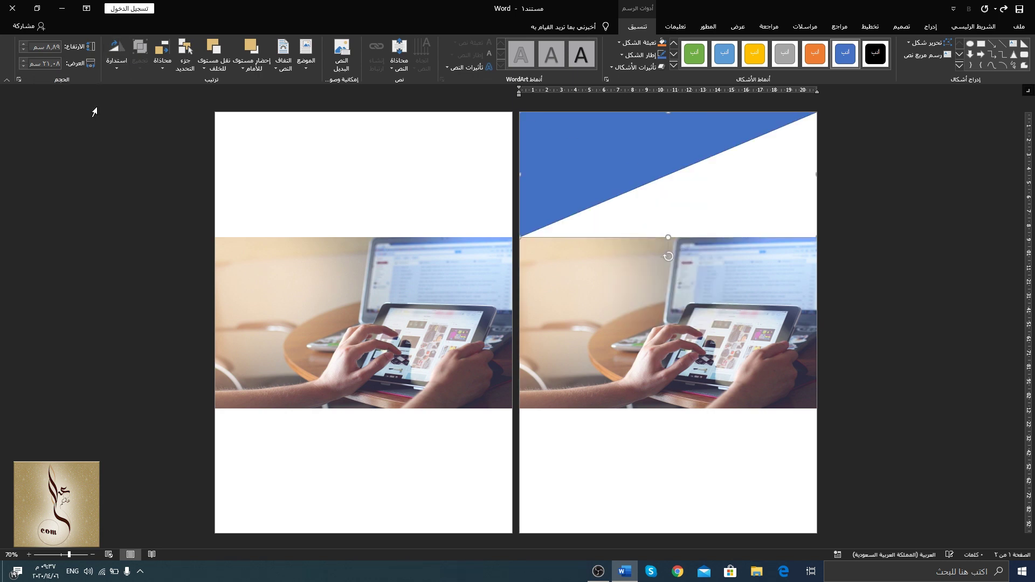
pyautogui.moveTo(596, 153)
pyautogui.mouseDown()
pyautogui.moveTo(589, 289)
pyautogui.moveTo(594, 278)
pyautogui.mouseUp()
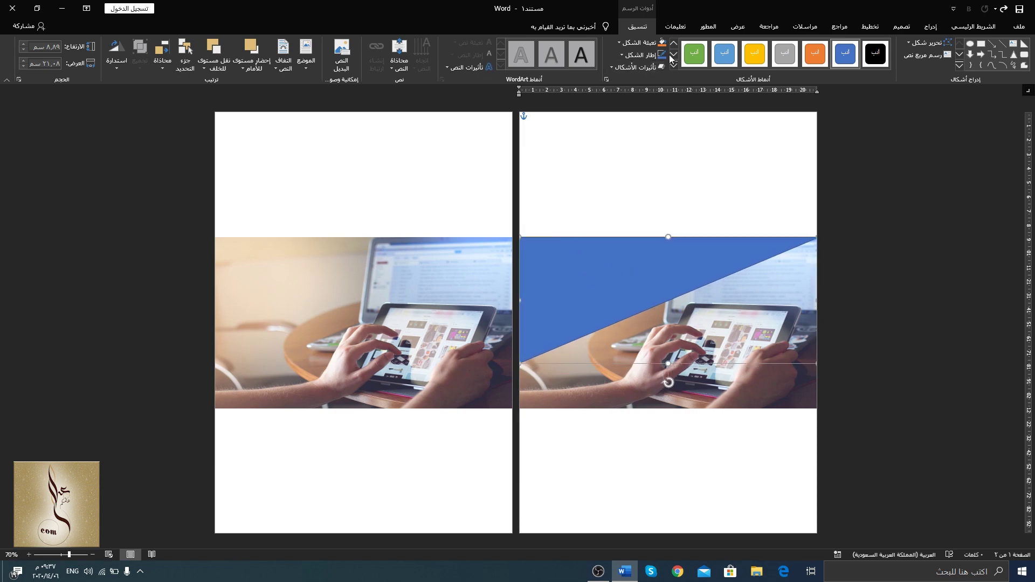
# Give the triangle no outline and a dark navy fill.
pyautogui.click(637, 54)
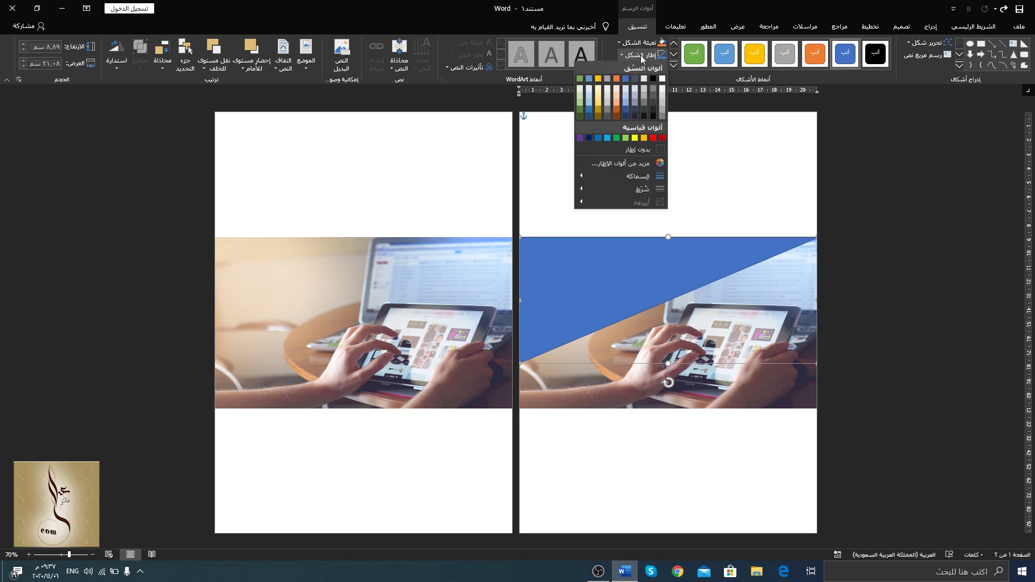
pyautogui.click(626, 148)
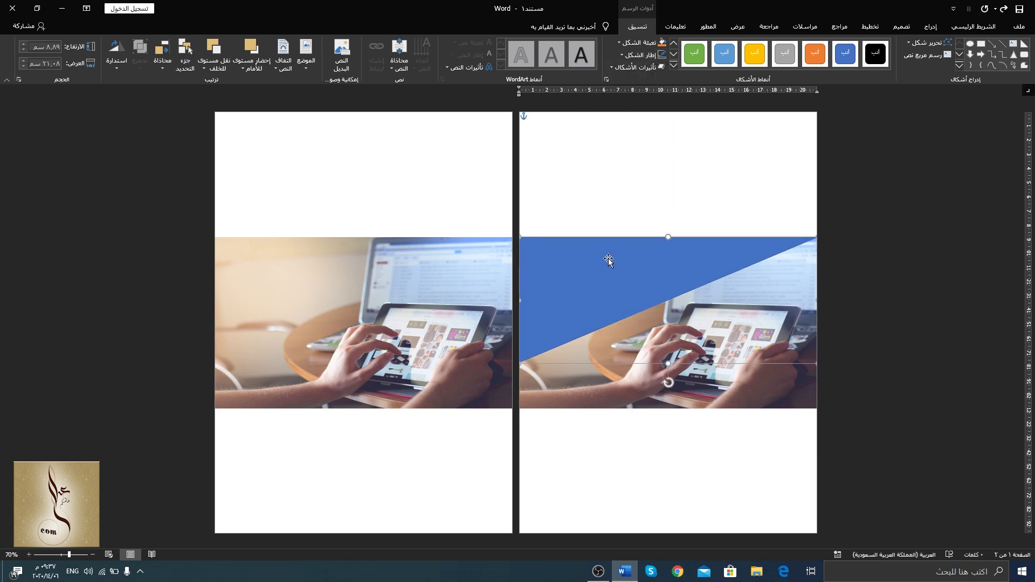
pyautogui.click(642, 42)
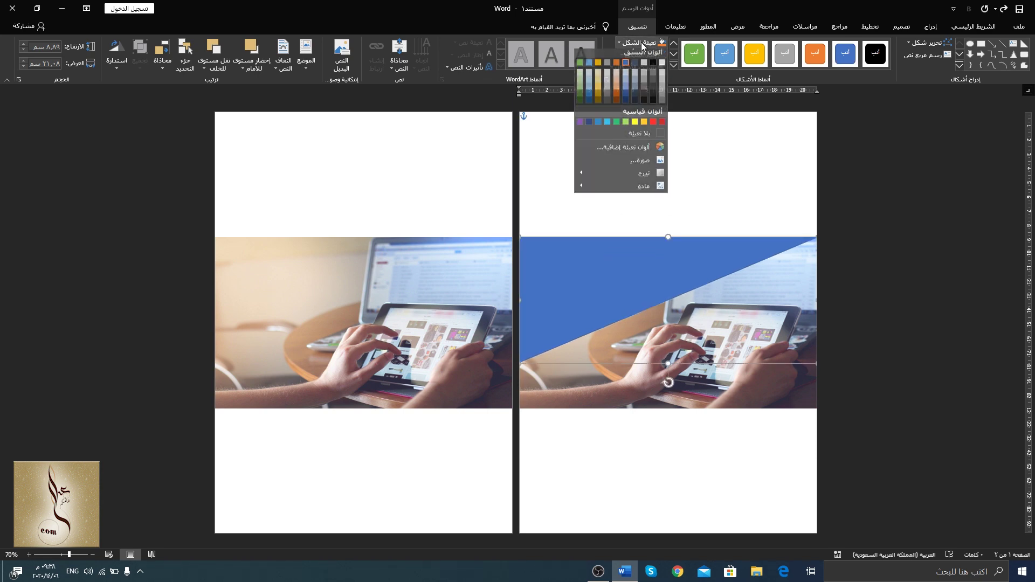
pyautogui.click(626, 104)
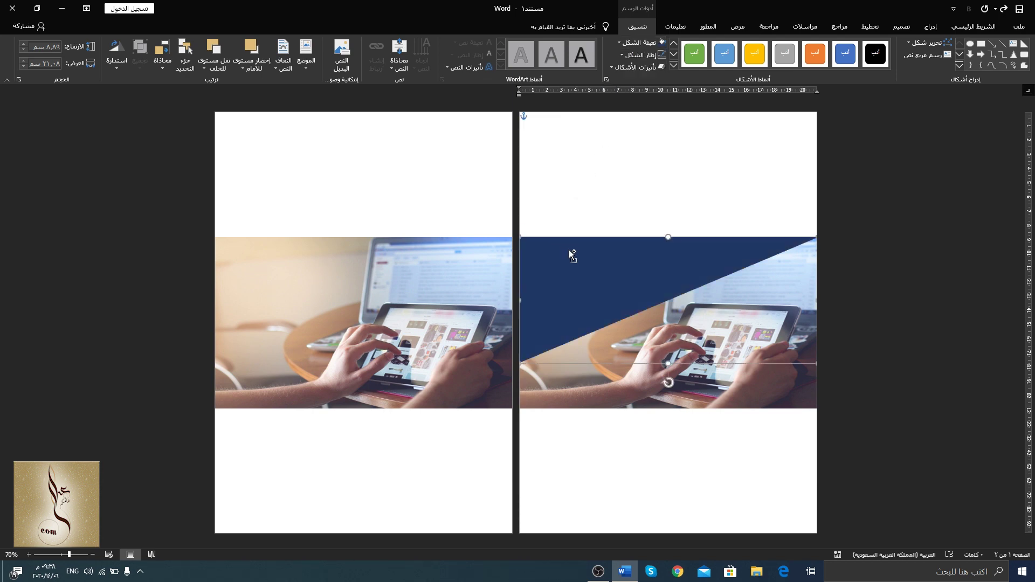
# Make stacked copies of the navy triangle higher up the right page.
pyautogui.moveTo(569, 250); pyautogui.dragTo(563, 237)
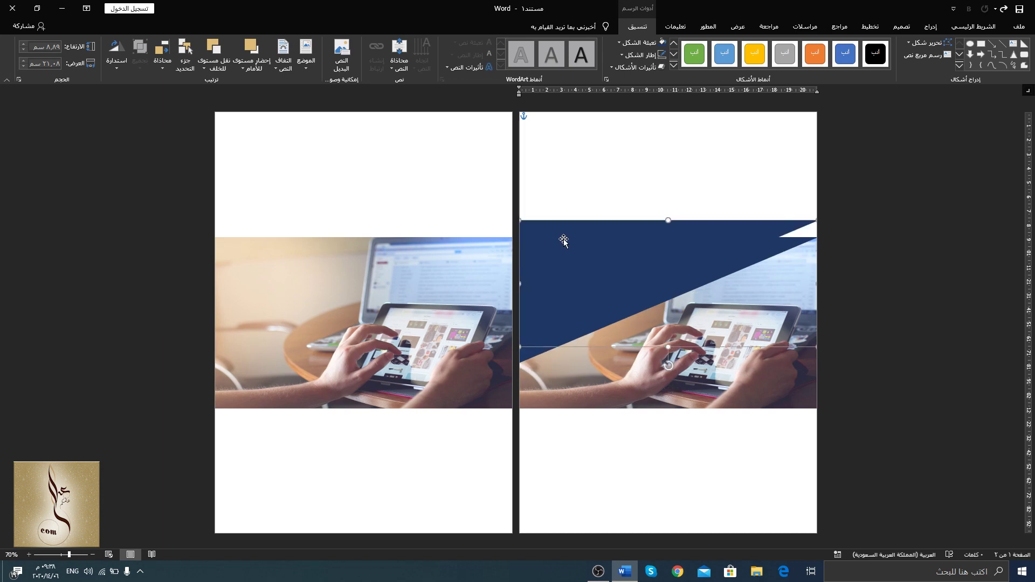
pyautogui.moveTo(563, 240); pyautogui.dragTo(578, 220)
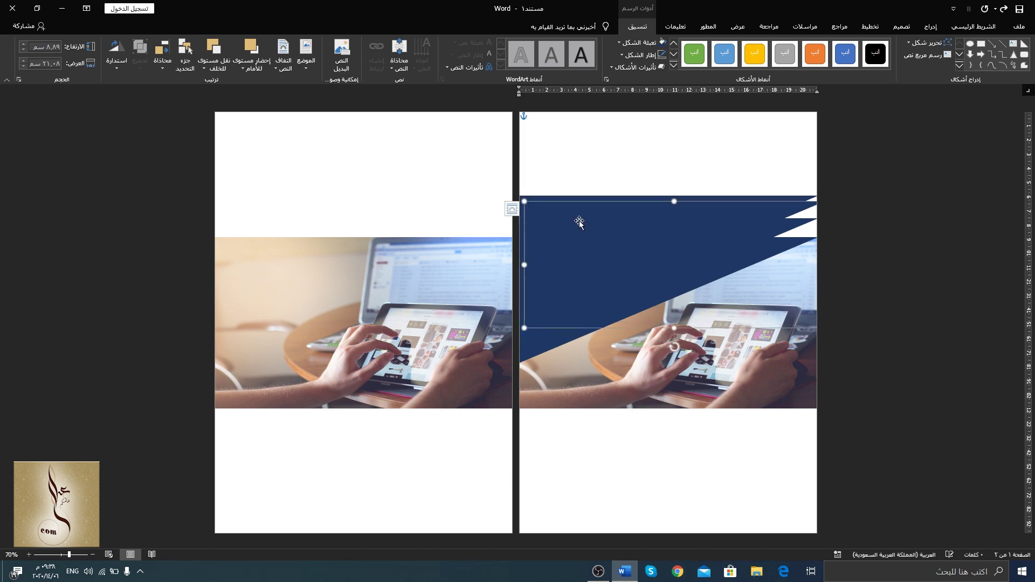
pyautogui.moveTo(581, 223)
pyautogui.mouseDown()
pyautogui.moveTo(595, 199)
pyautogui.moveTo(606, 212)
pyautogui.moveTo(598, 154)
pyautogui.mouseUp()
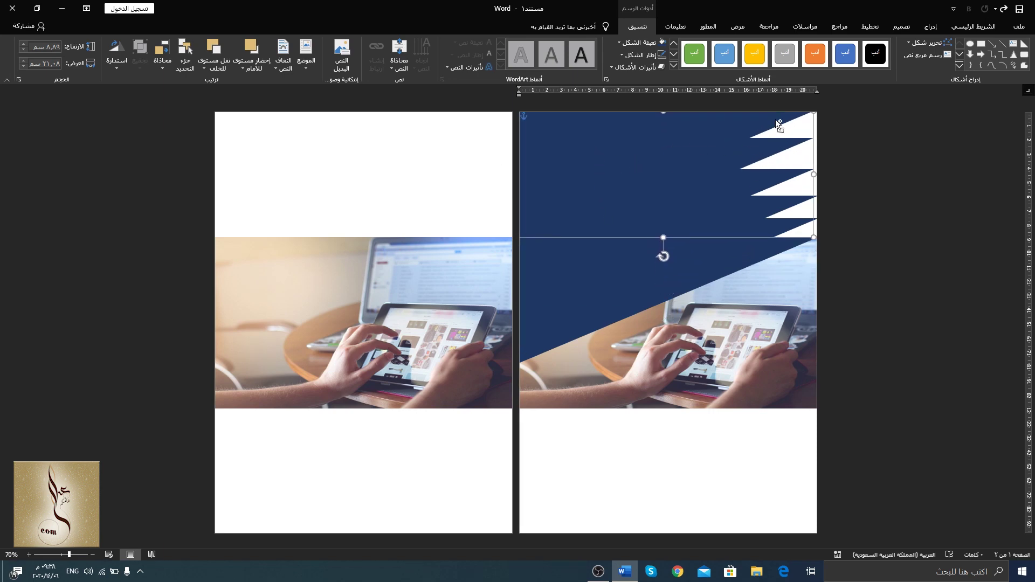
# Select all the stacked navy strips and align their left edges.
pyautogui.keyDown('shift'); pyautogui.click(780, 153); pyautogui.keyUp('shift')
pyautogui.keyDown('shift'); pyautogui.click(782, 179); pyautogui.keyUp('shift')
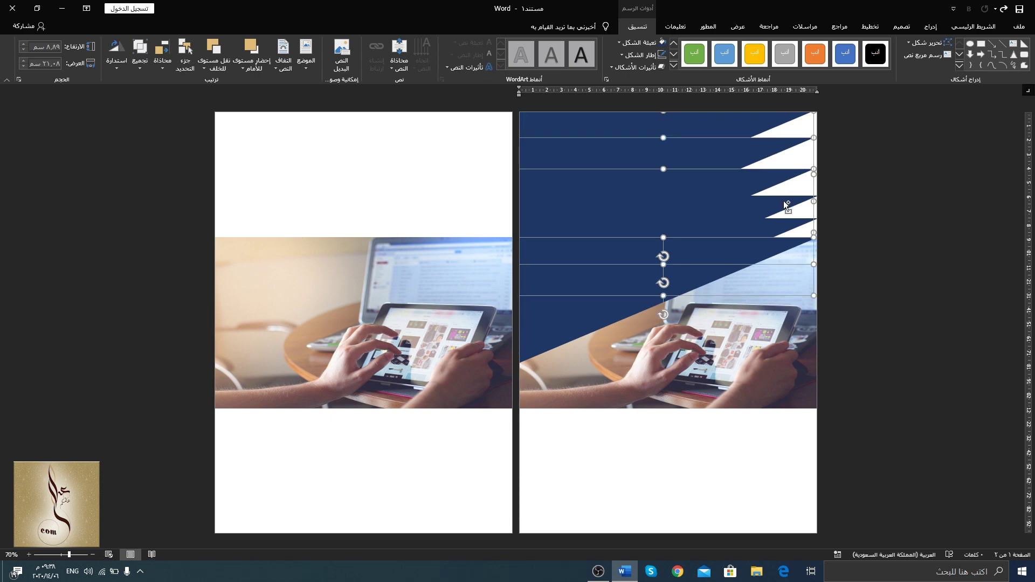
pyautogui.keyDown('shift'); pyautogui.click(784, 202); pyautogui.keyUp('shift')
pyautogui.keyDown('shift'); pyautogui.click(789, 229); pyautogui.keyUp('shift')
pyautogui.keyDown('shift'); pyautogui.click(789, 243); pyautogui.keyUp('shift')
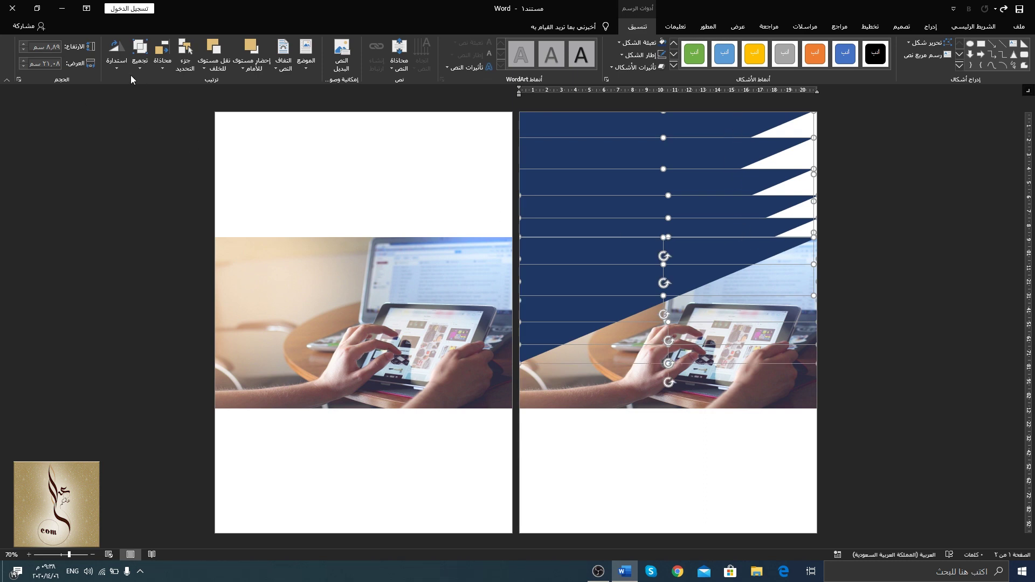
pyautogui.click(112, 69)
pyautogui.click(112, 69)
pyautogui.click(164, 74)
pyautogui.click(121, 82)
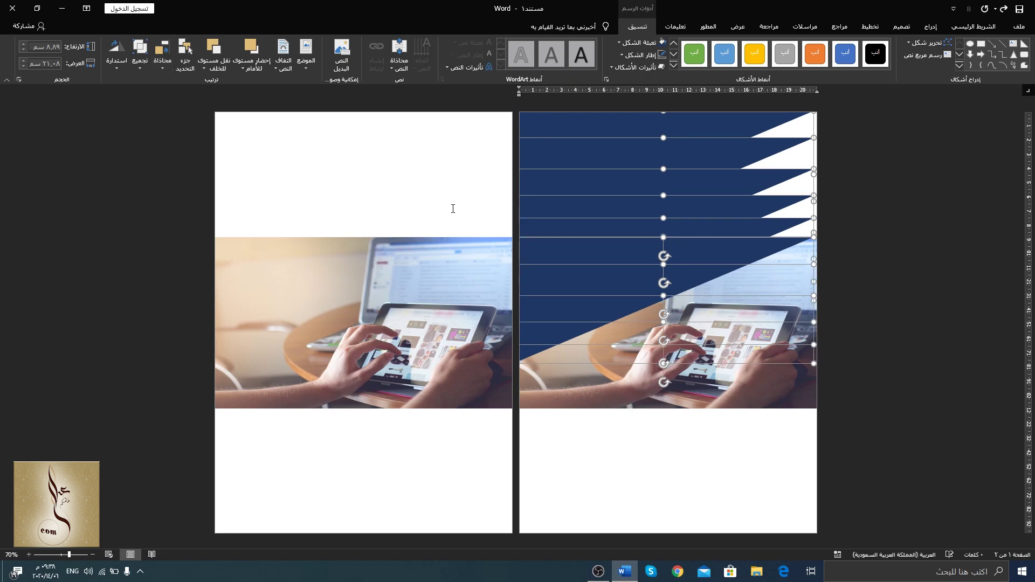
# Distribute the strips evenly from top to bottom.
pyautogui.click(159, 67)
pyautogui.click(131, 174)
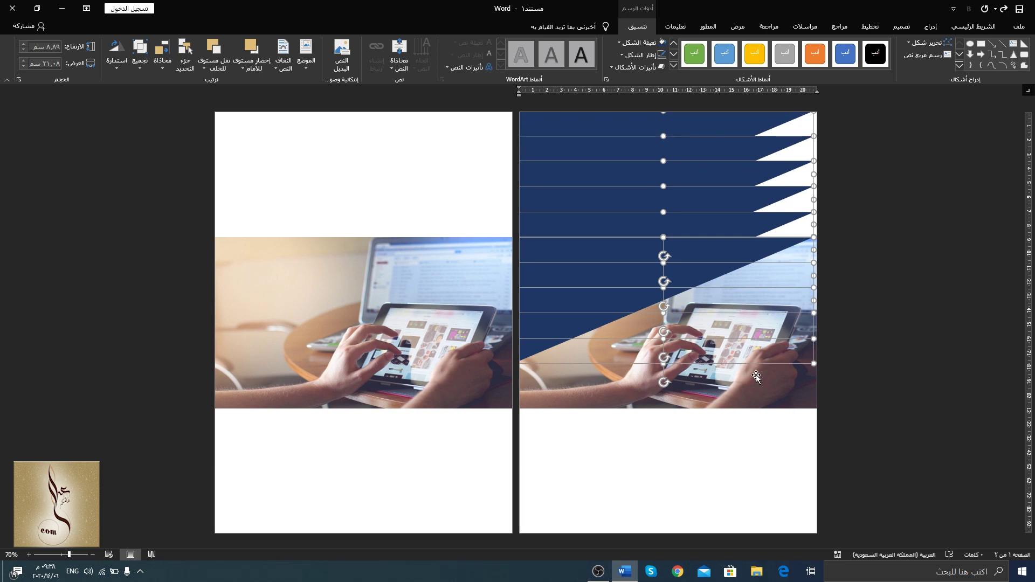
pyautogui.click(358, 372)
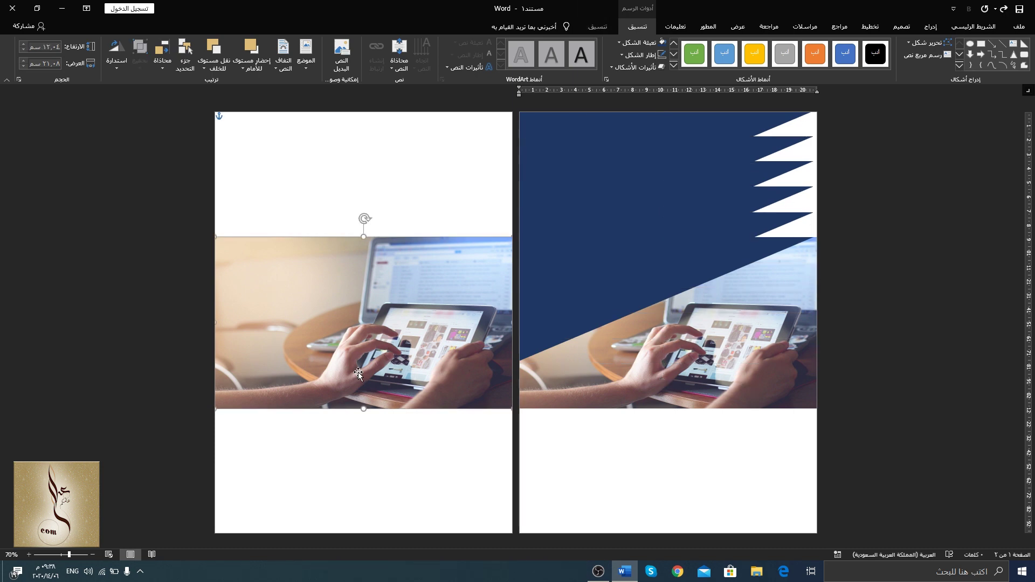
pyautogui.click(757, 126)
# Set the top three navy bands' transparency to 16%, 20% and 30%.
pyautogui.rightClick(758, 125)
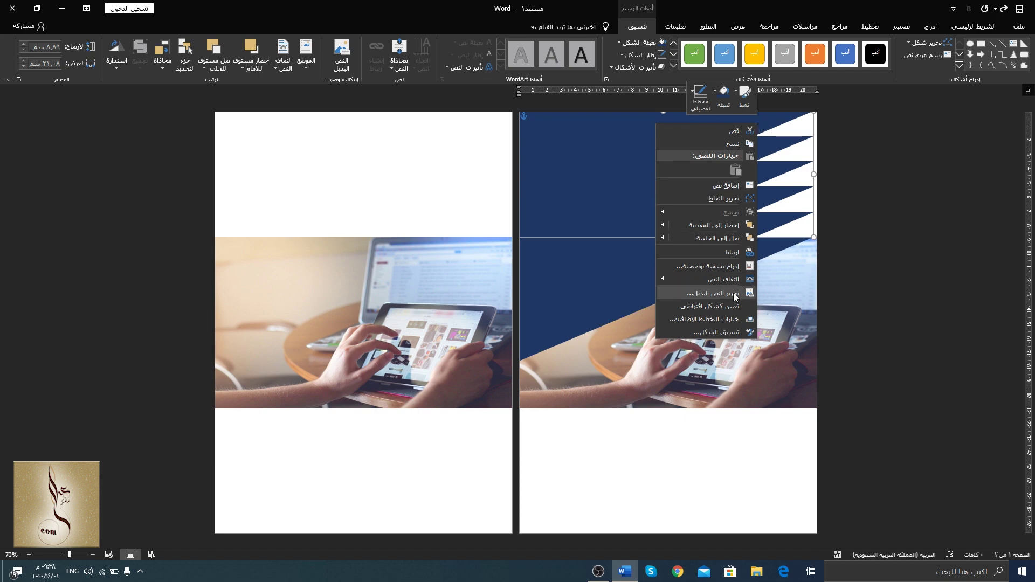
pyautogui.click(738, 331)
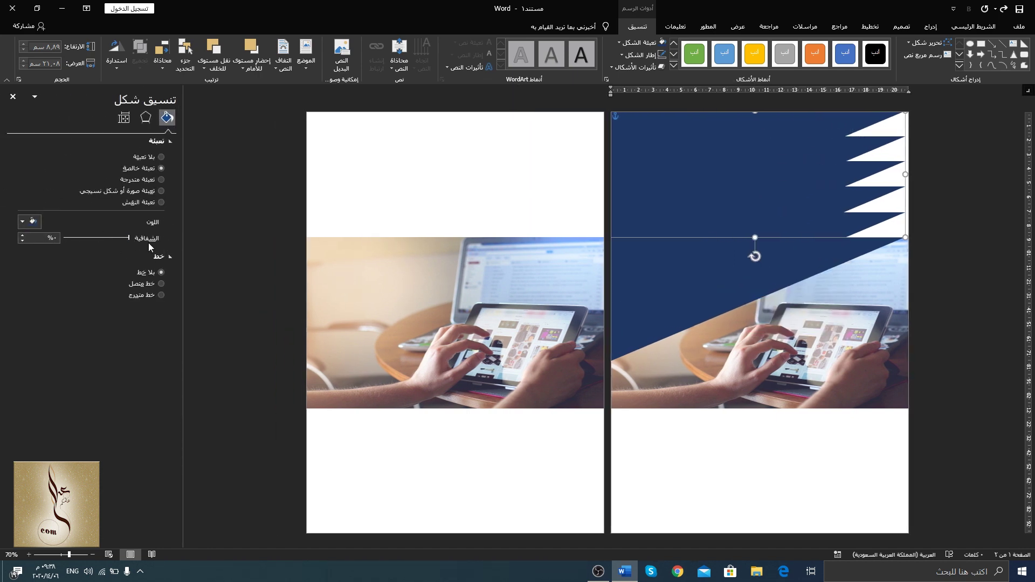
pyautogui.click(54, 238)
pyautogui.write('16')
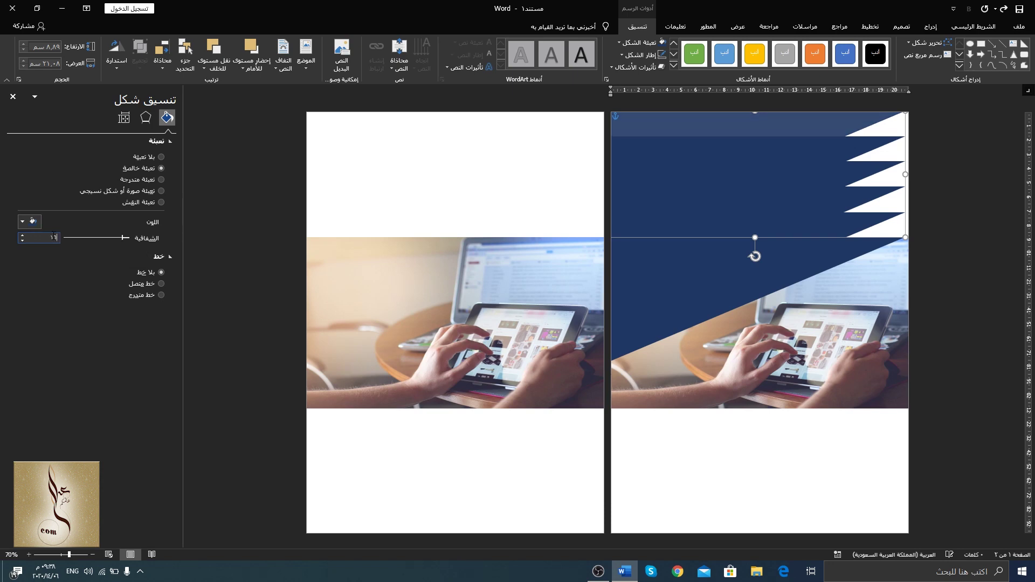
pyautogui.click(850, 146)
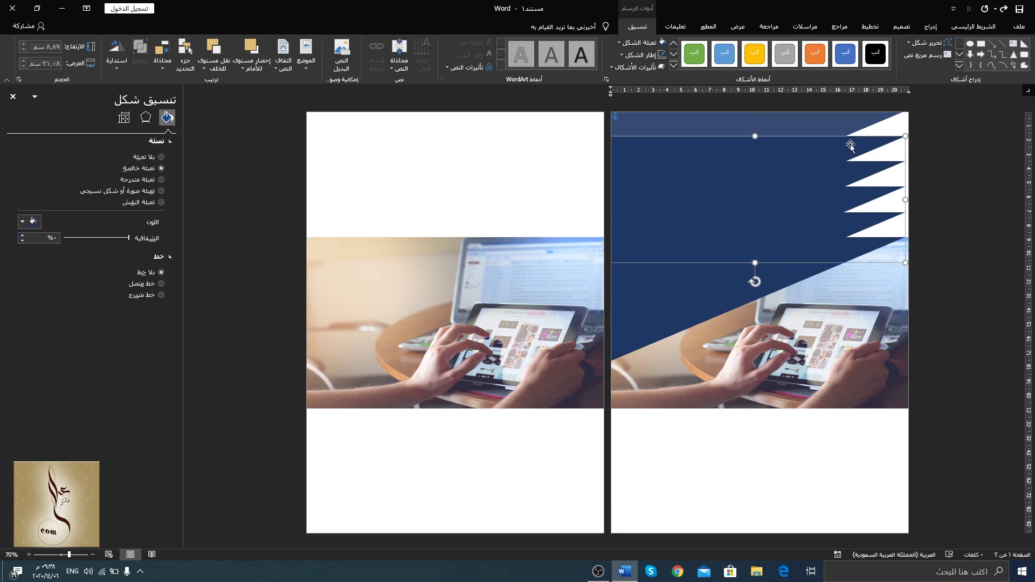
pyautogui.click(40, 239)
pyautogui.write('0')
pyautogui.press('Return')
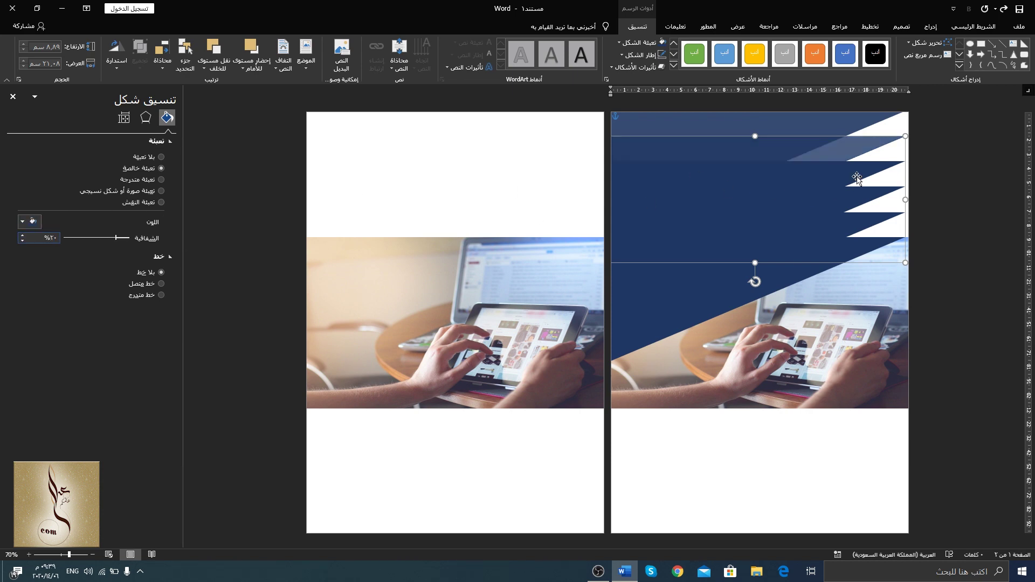
pyautogui.click(809, 183)
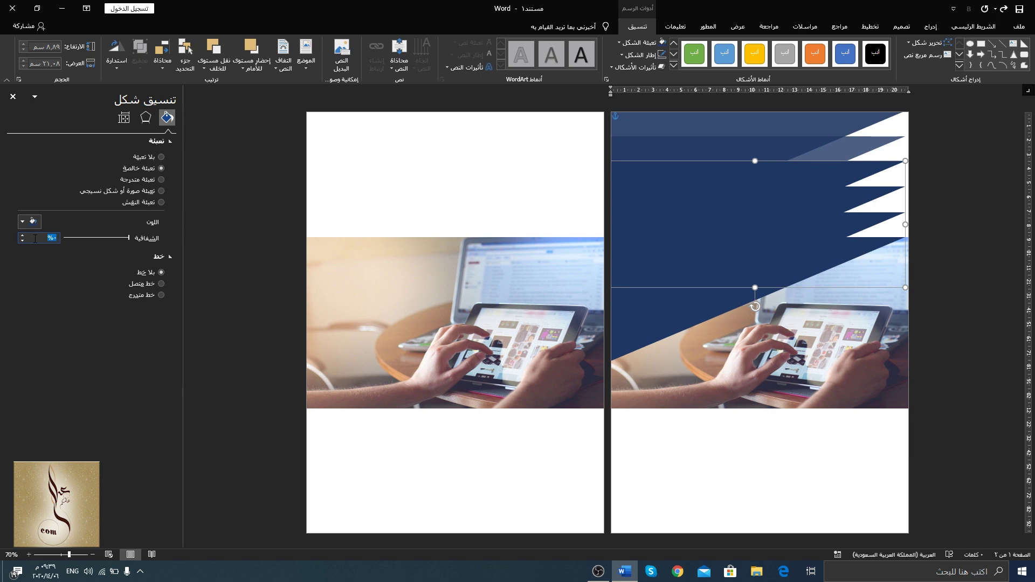
pyautogui.write('٢0')
pyautogui.press('Return')
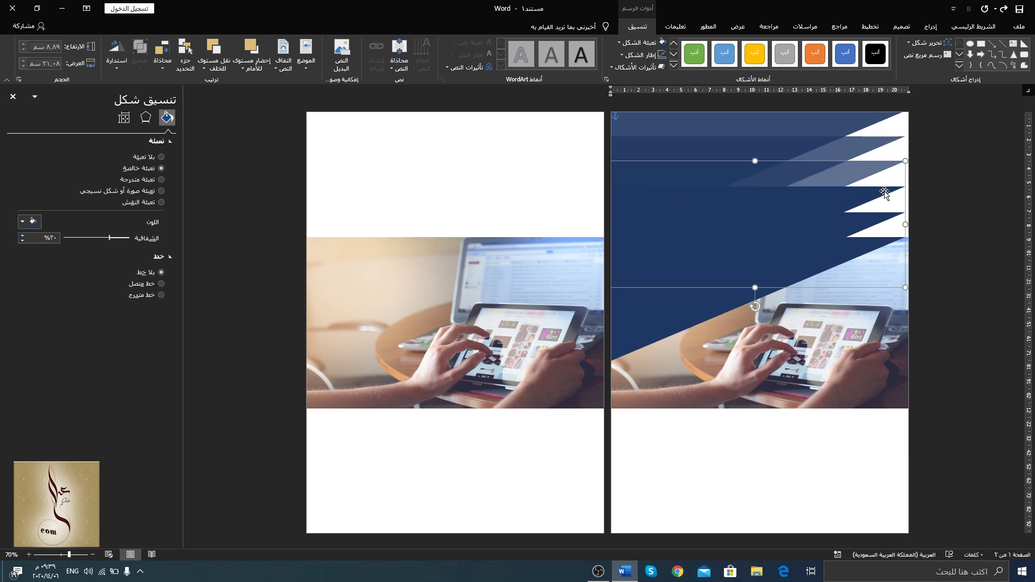
# Set the lower three bands' transparency to 40%, 55% and 60%.
pyautogui.click(889, 192)
pyautogui.click(52, 237)
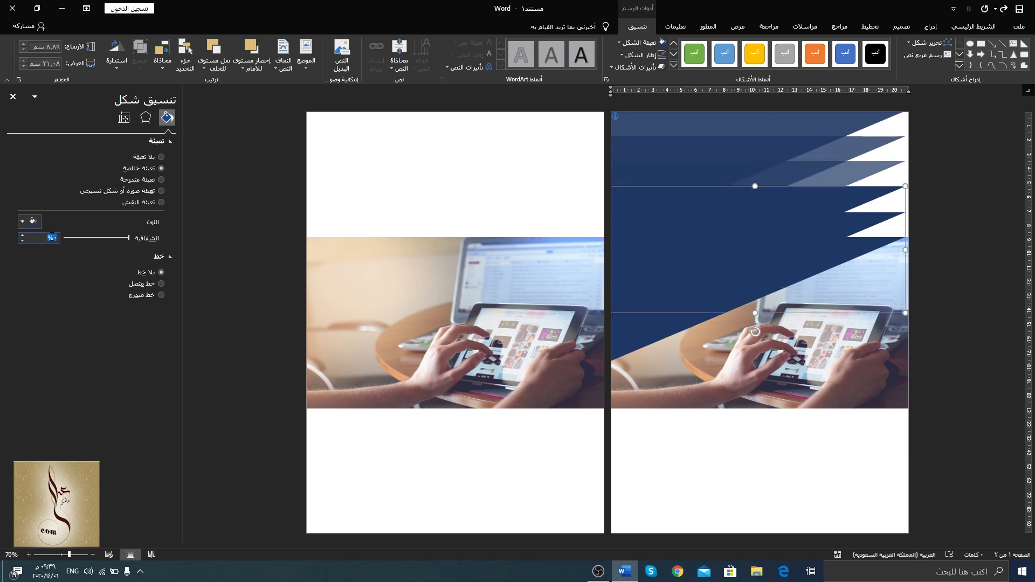
pyautogui.write('40')
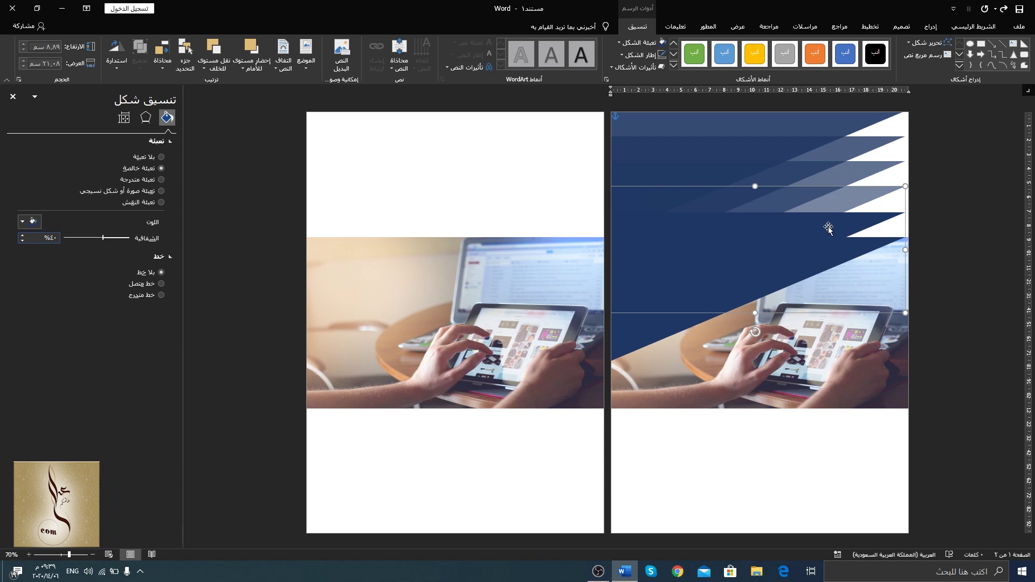
pyautogui.click(721, 241)
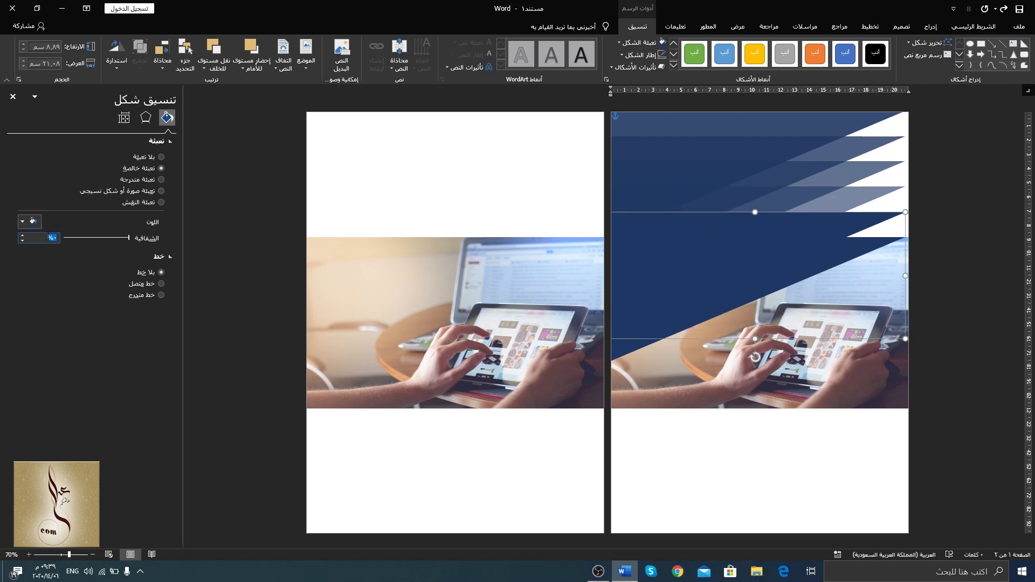
pyautogui.write('55')
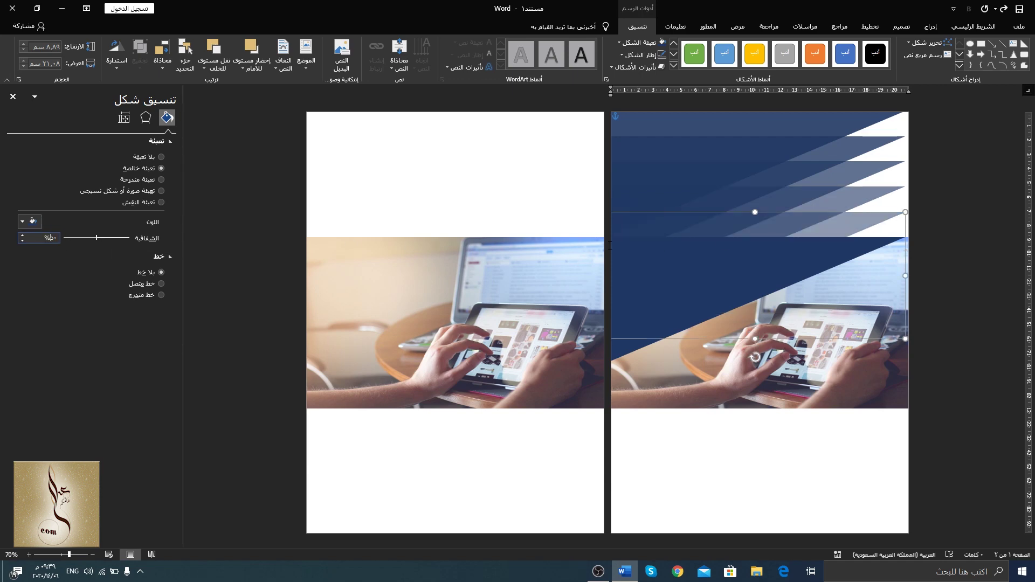
pyautogui.click(842, 253)
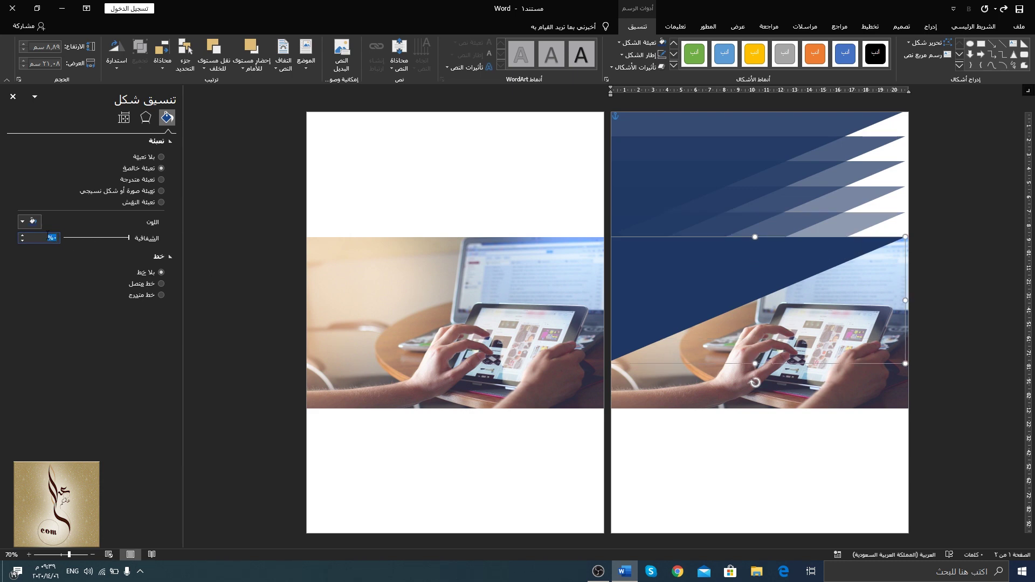
pyautogui.write('٦0')
pyautogui.press('Return')
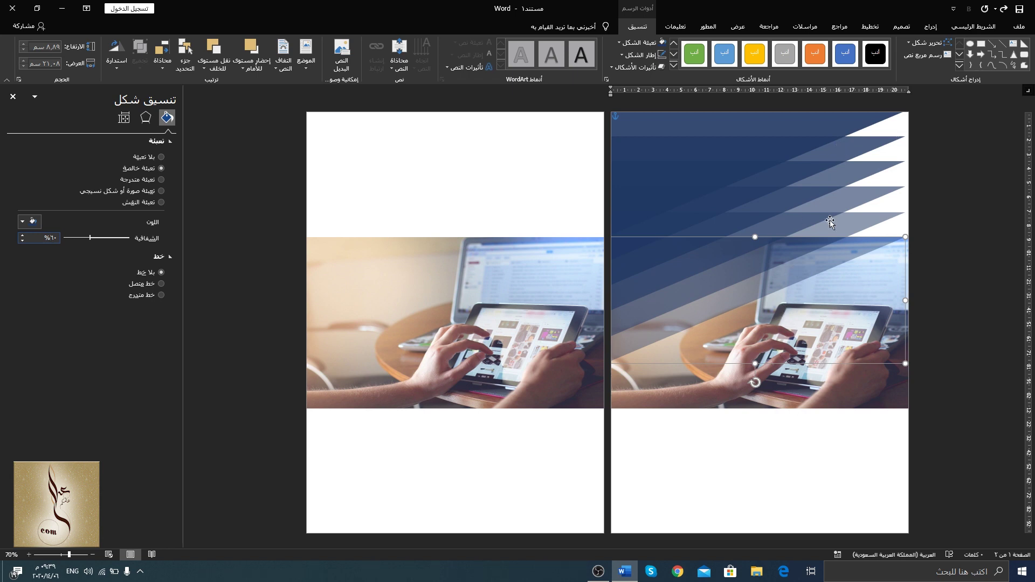
pyautogui.keyDown('shift'); pyautogui.click(856, 219); pyautogui.keyUp('shift')
pyautogui.keyDown('shift'); pyautogui.click(859, 197); pyautogui.keyUp('shift')
# Group all the graded navy bands into one shape.
pyautogui.keyDown('shift'); pyautogui.click(860, 176); pyautogui.keyUp('shift')
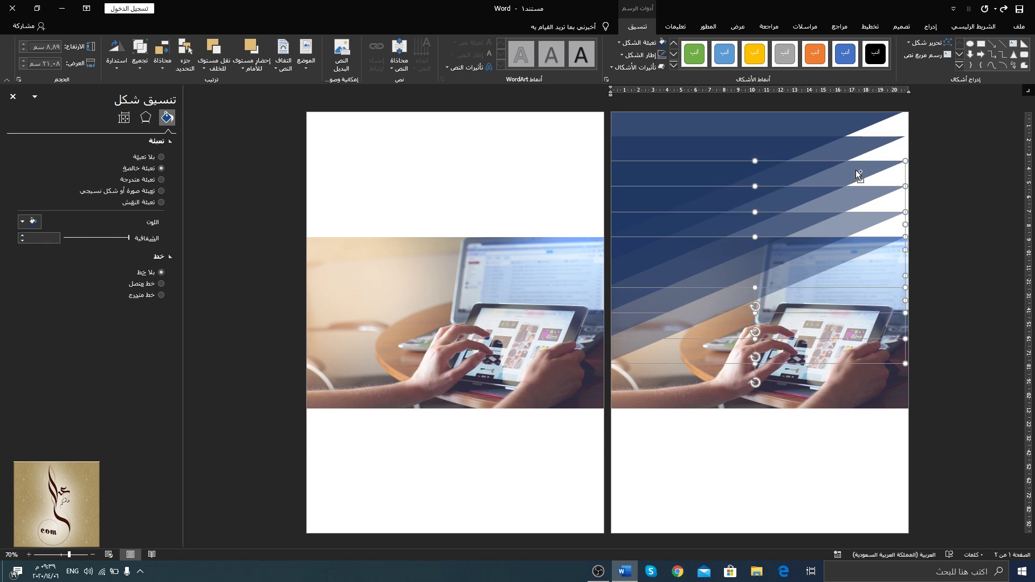
pyautogui.keyDown('shift'); pyautogui.click(861, 144); pyautogui.keyUp('shift')
pyautogui.keyDown('shift'); pyautogui.click(857, 123); pyautogui.keyUp('shift')
pyautogui.rightClick(857, 123)
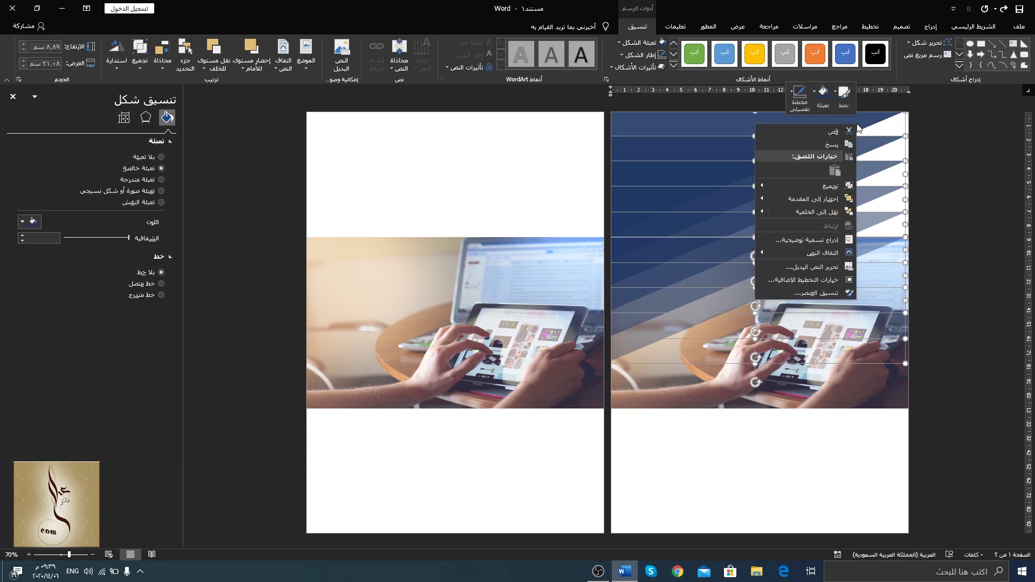
pyautogui.moveTo(817, 186)
pyautogui.click(707, 184)
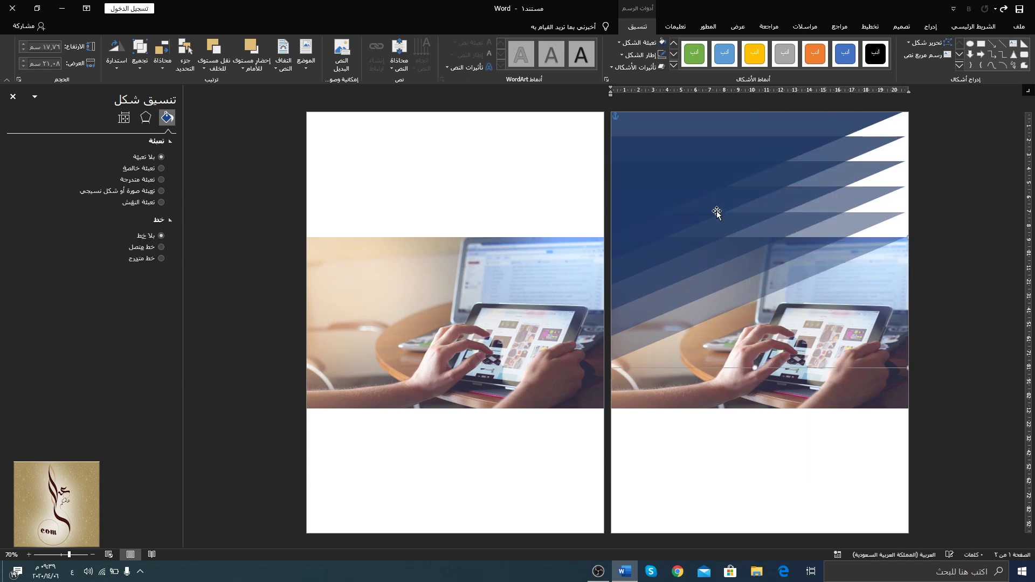
# Copy the grouped bands to the left page, flip vertically and move to the bottom.
pyautogui.moveTo(704, 147); pyautogui.dragTo(430, 138)
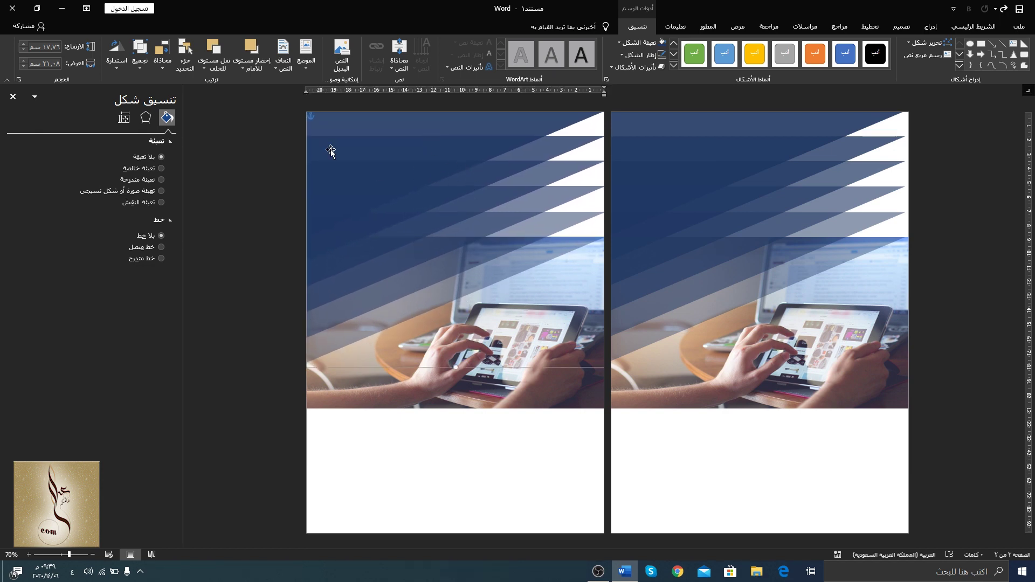
pyautogui.click(121, 69)
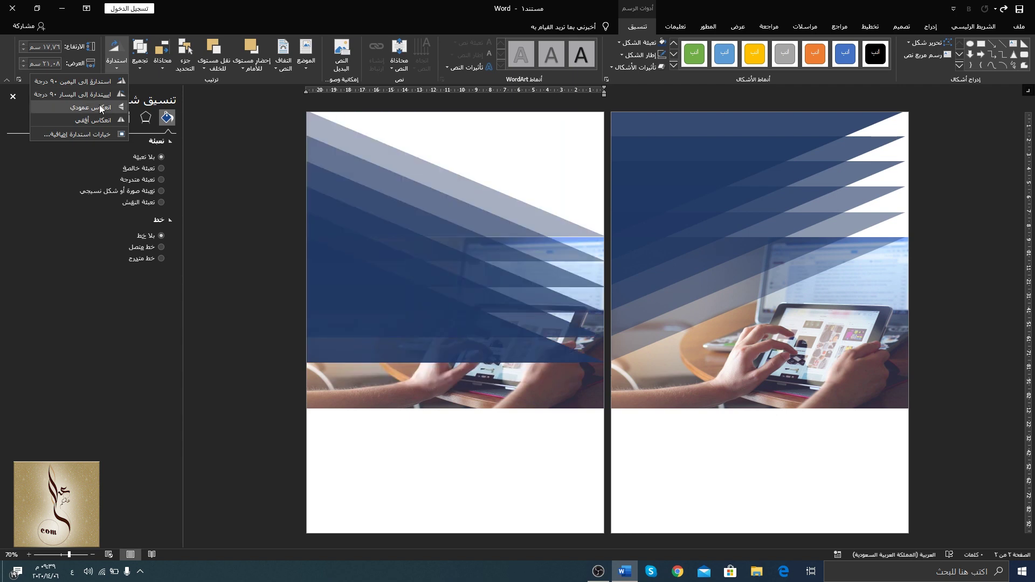
pyautogui.click(100, 108)
pyautogui.moveTo(415, 357); pyautogui.dragTo(412, 515)
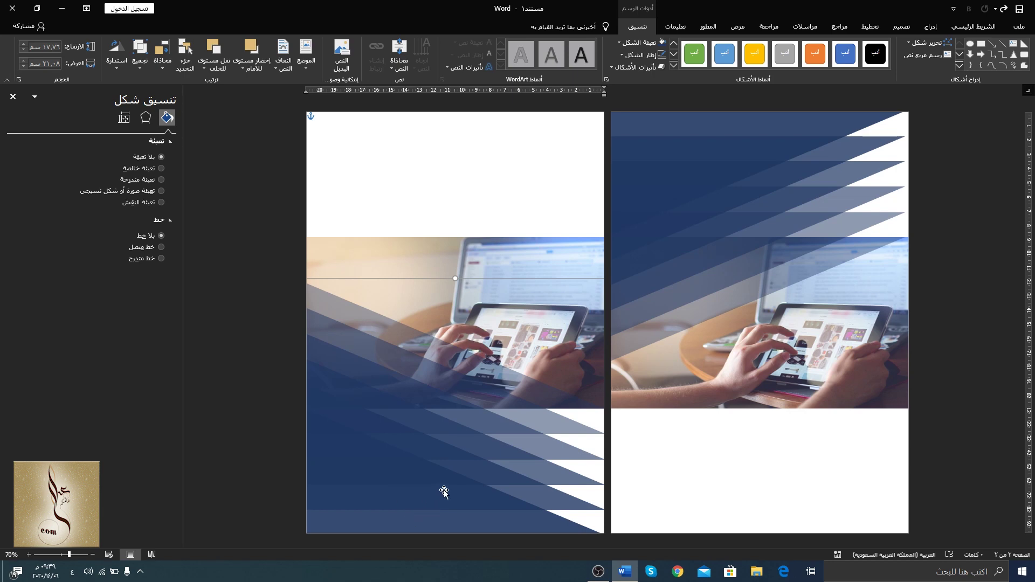
# Copy the top band shape and paste it at the bottom of the right page.
pyautogui.click(13, 96)
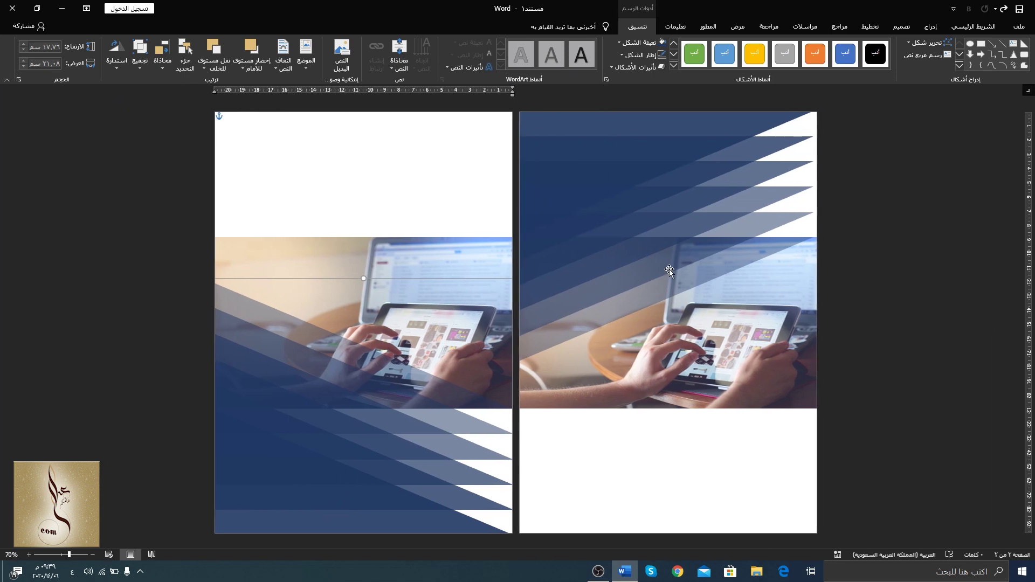
pyautogui.click(623, 146)
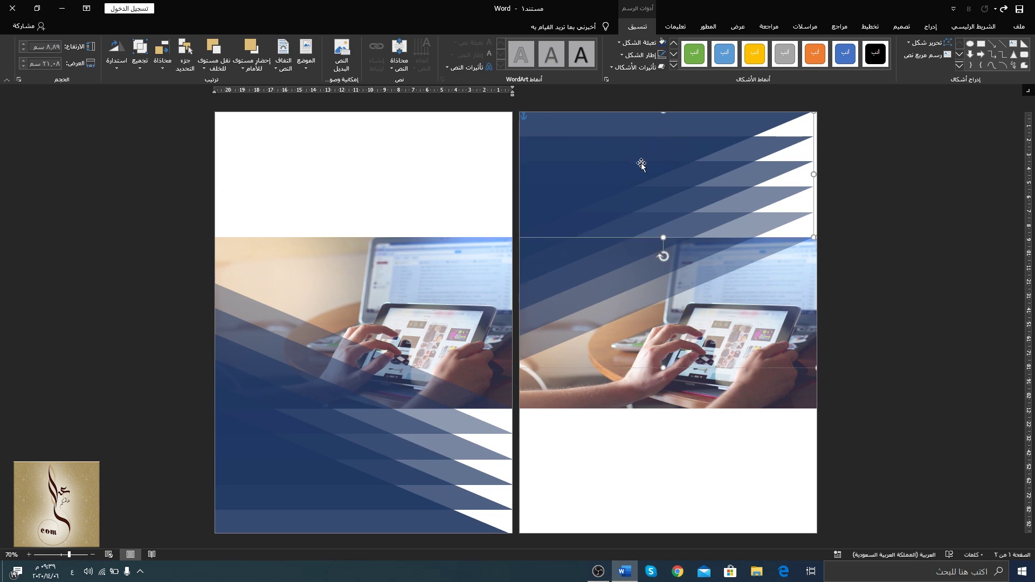
pyautogui.doubleClick(669, 455)
pyautogui.doubleClick(654, 148)
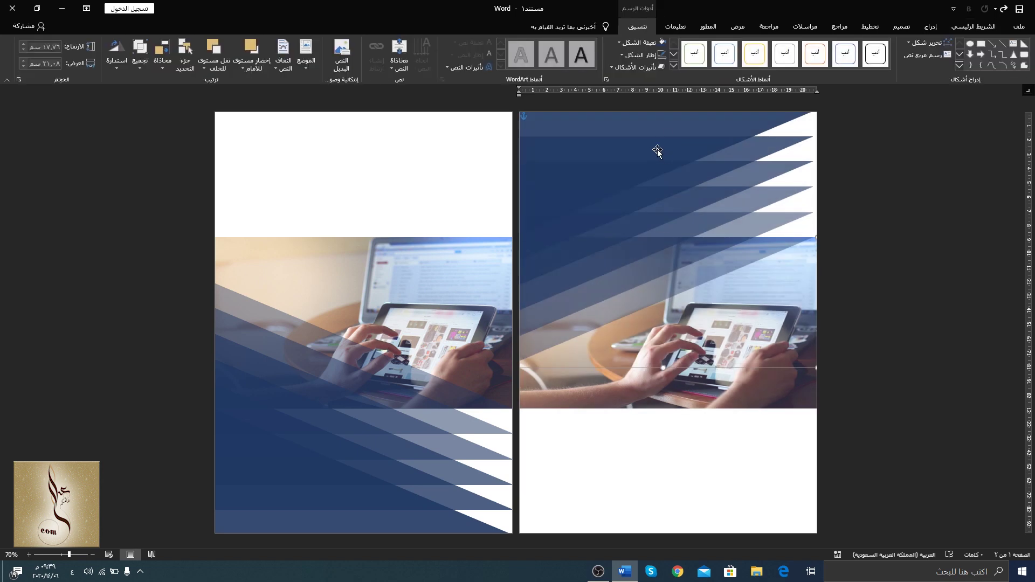
pyautogui.hotkey('ctrl', 'c')
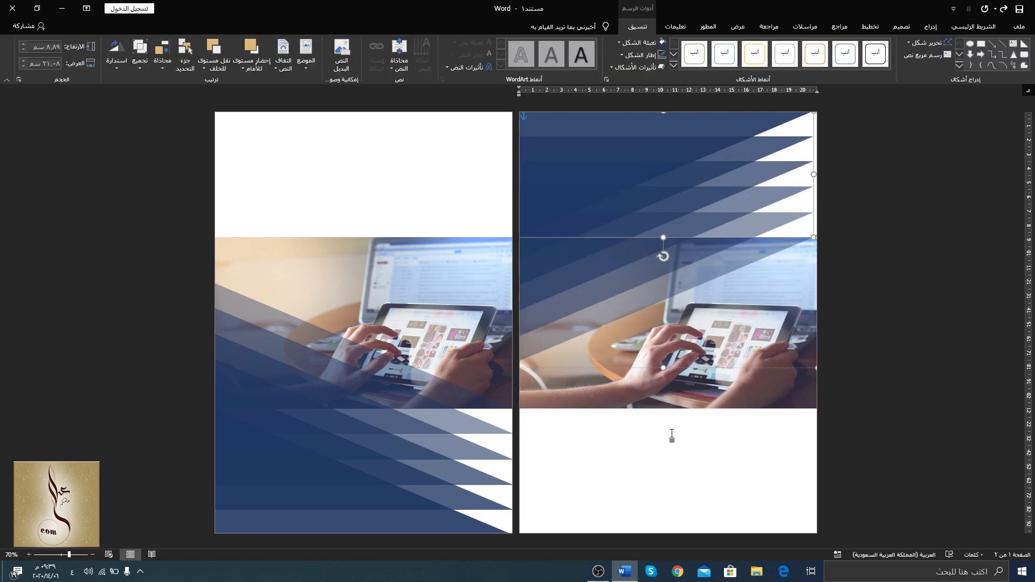
pyautogui.doubleClick(678, 450)
pyautogui.hotkey('ctrl', 'v')
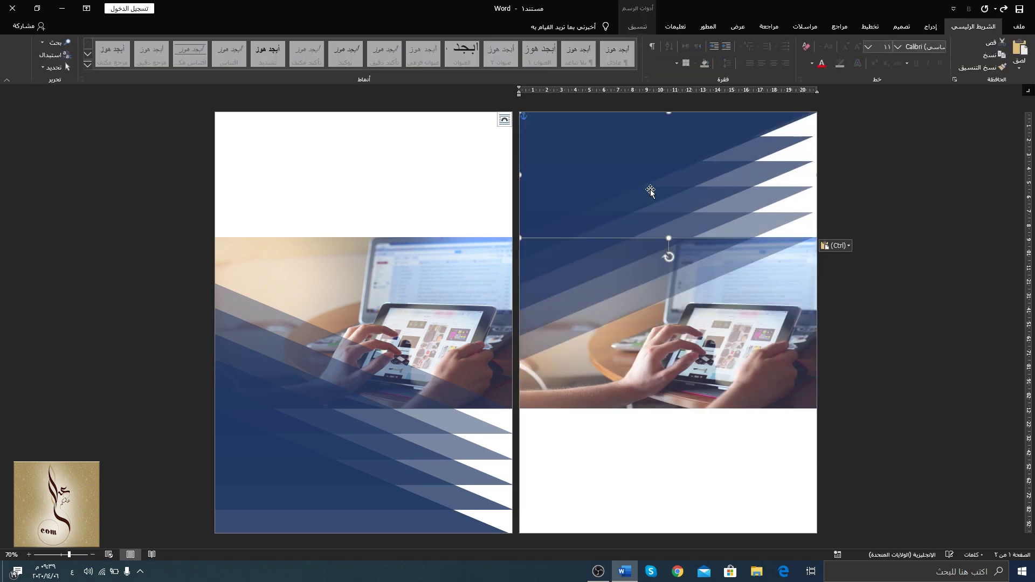
pyautogui.moveTo(647, 168)
pyautogui.mouseDown()
pyautogui.moveTo(672, 451)
pyautogui.moveTo(630, 437)
pyautogui.mouseUp()
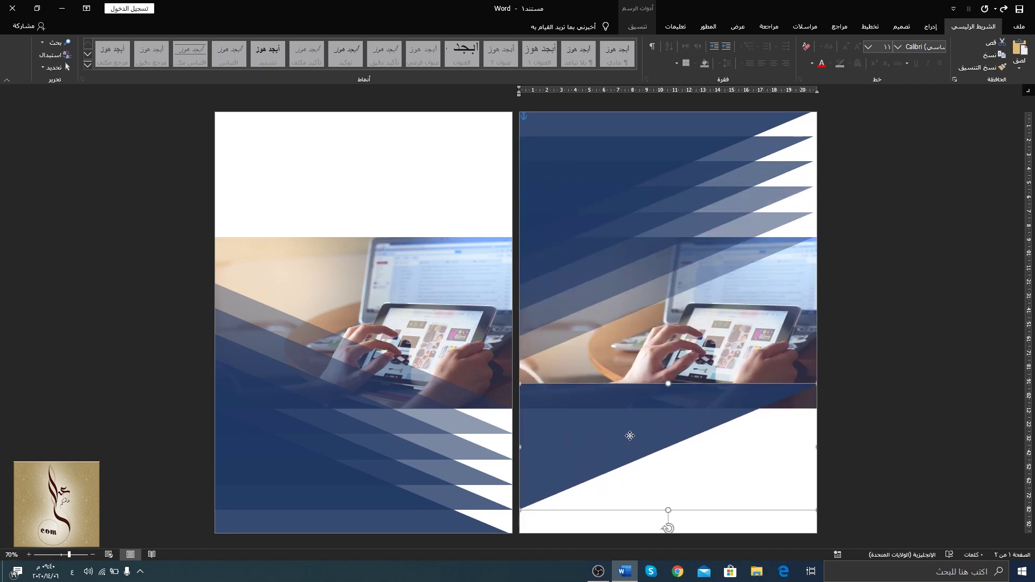
# Flip the pasted triangle vertically and horizontally and position it over the photo's lower part.
pyautogui.click(637, 26)
pyautogui.click(122, 69)
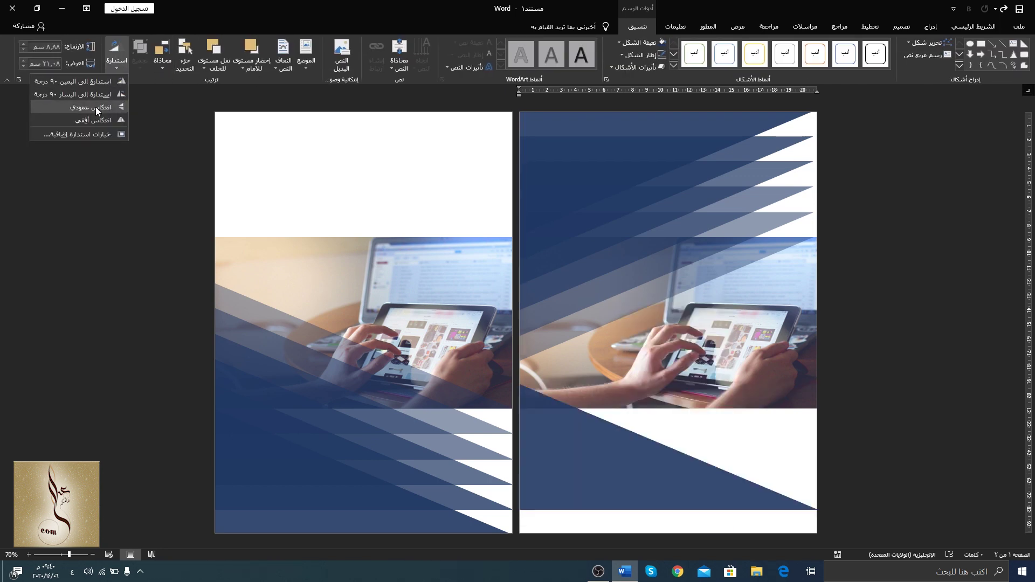
pyautogui.click(96, 107)
pyautogui.click(121, 69)
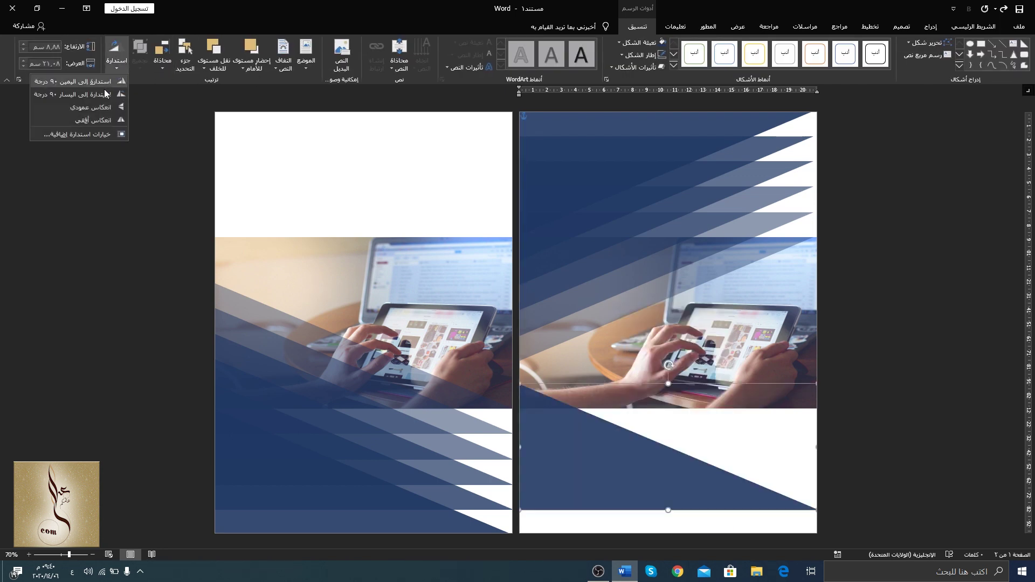
pyautogui.click(92, 118)
pyautogui.moveTo(758, 456); pyautogui.dragTo(759, 386)
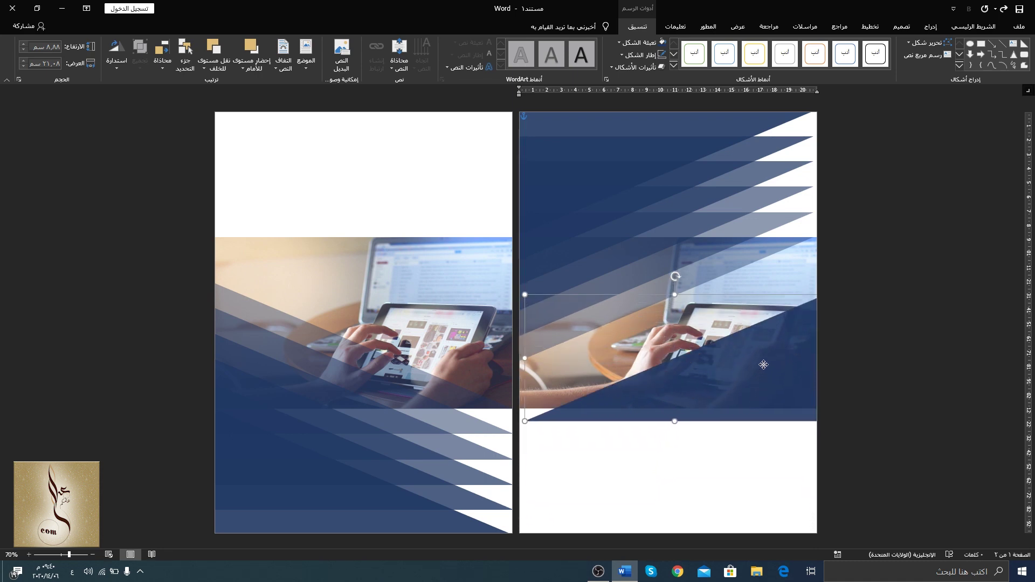
pyautogui.moveTo(759, 386); pyautogui.dragTo(759, 392)
# Fill the triangle dark blue with 0% transparency.
pyautogui.click(646, 42)
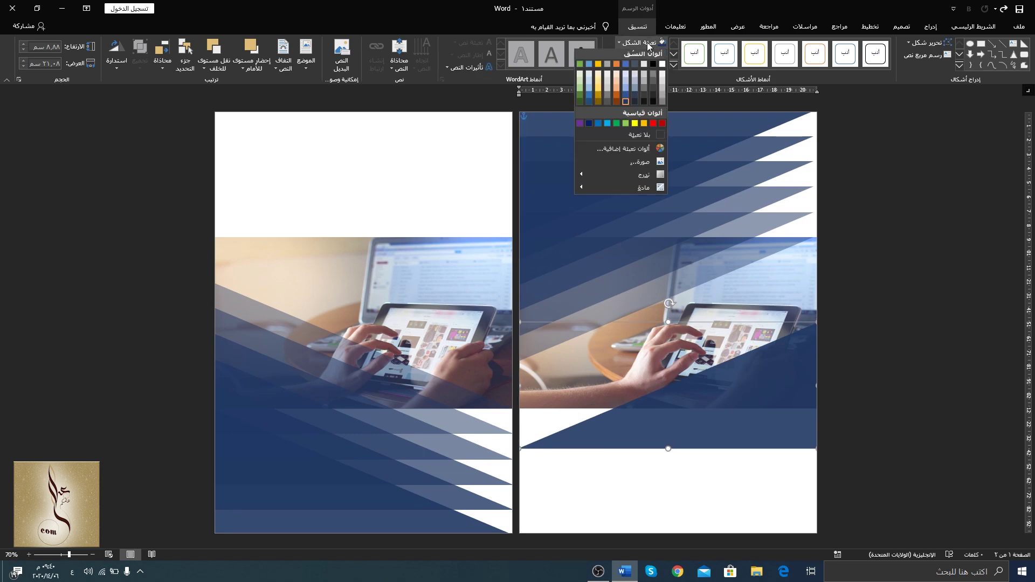
pyautogui.click(626, 104)
pyautogui.rightClick(732, 370)
pyautogui.click(707, 364)
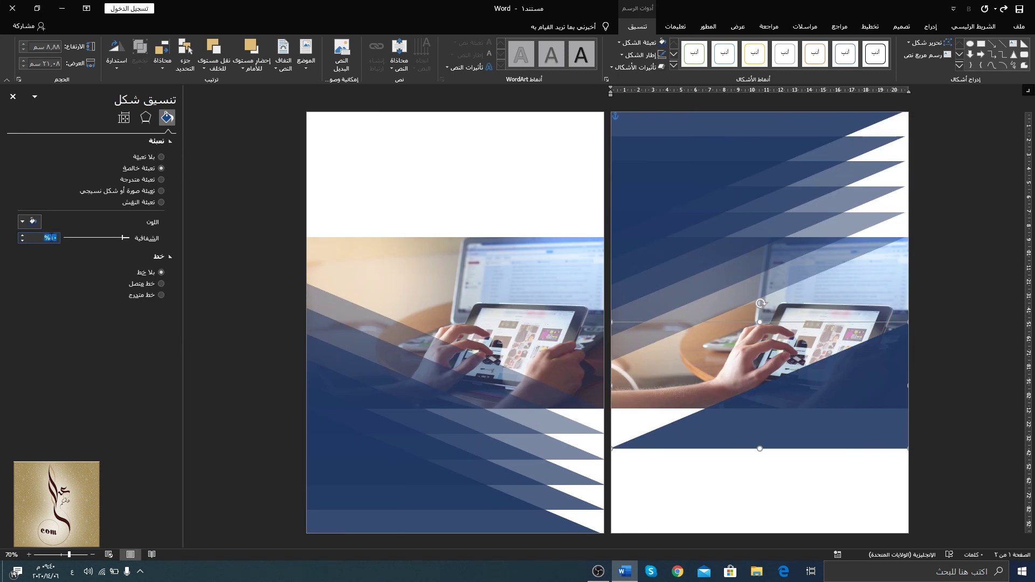
pyautogui.write('0')
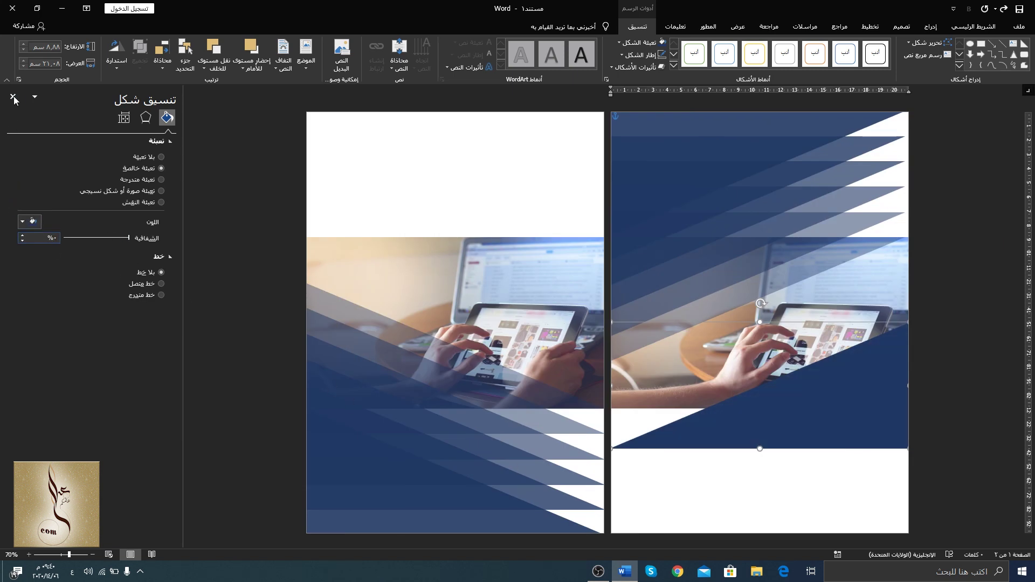
pyautogui.click(13, 98)
# Draw a rectangle across the right page's bottom and give it the triangle's dark-blue formatting.
pyautogui.click(928, 26)
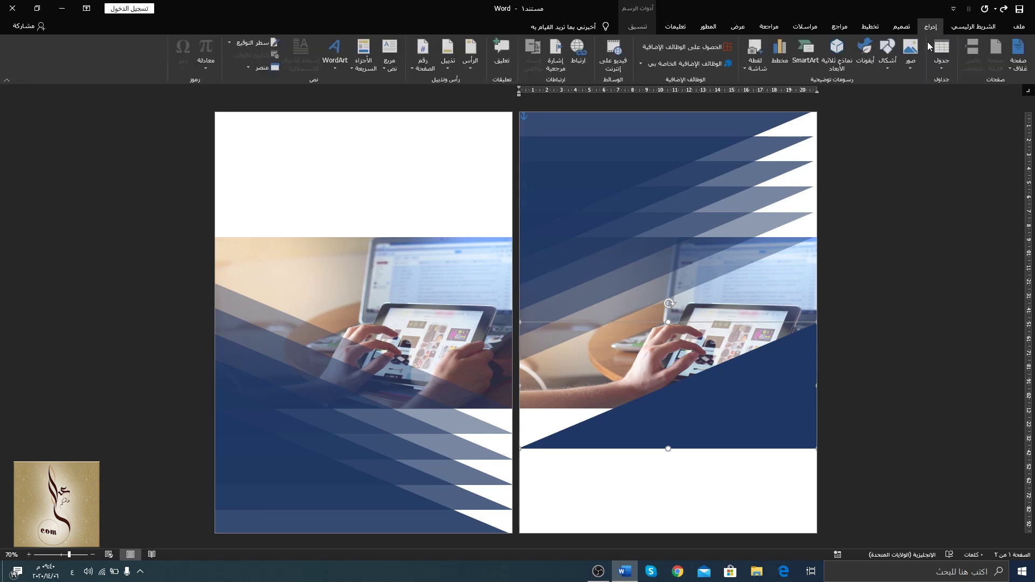
pyautogui.click(888, 54)
pyautogui.click(851, 92)
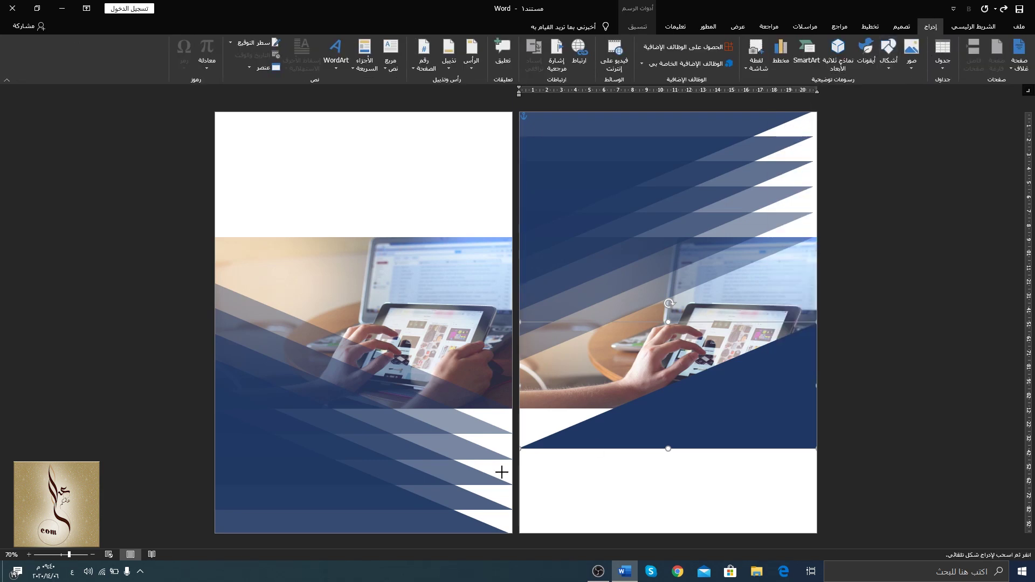
pyautogui.moveTo(520, 448); pyautogui.dragTo(817, 534)
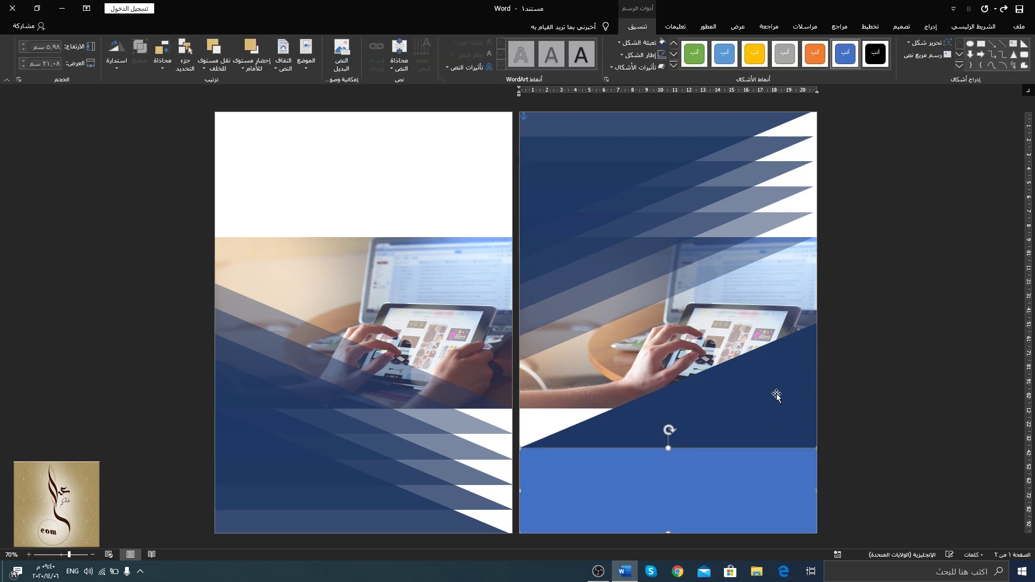
pyautogui.click(974, 26)
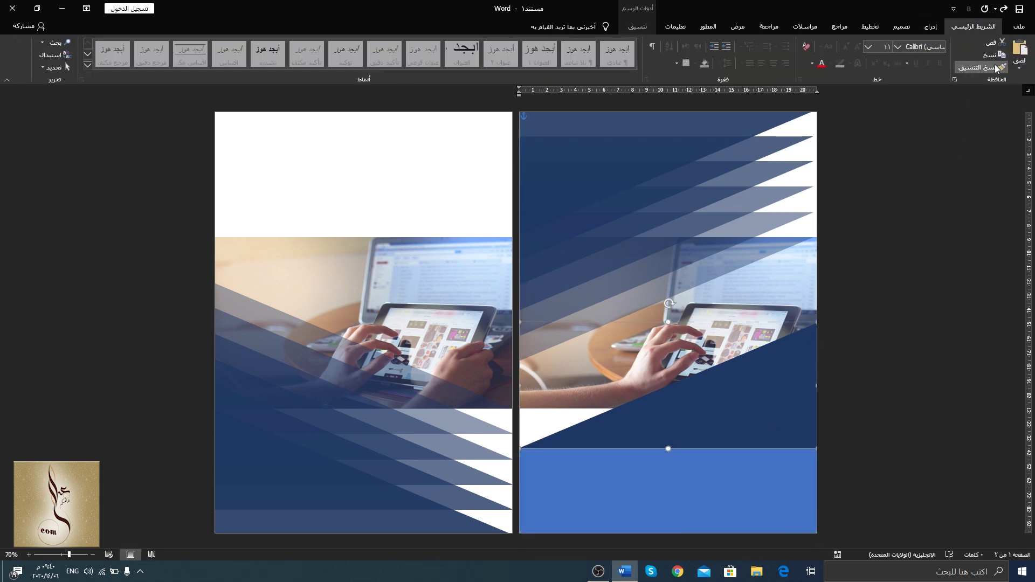
pyautogui.click(981, 67)
pyautogui.click(706, 485)
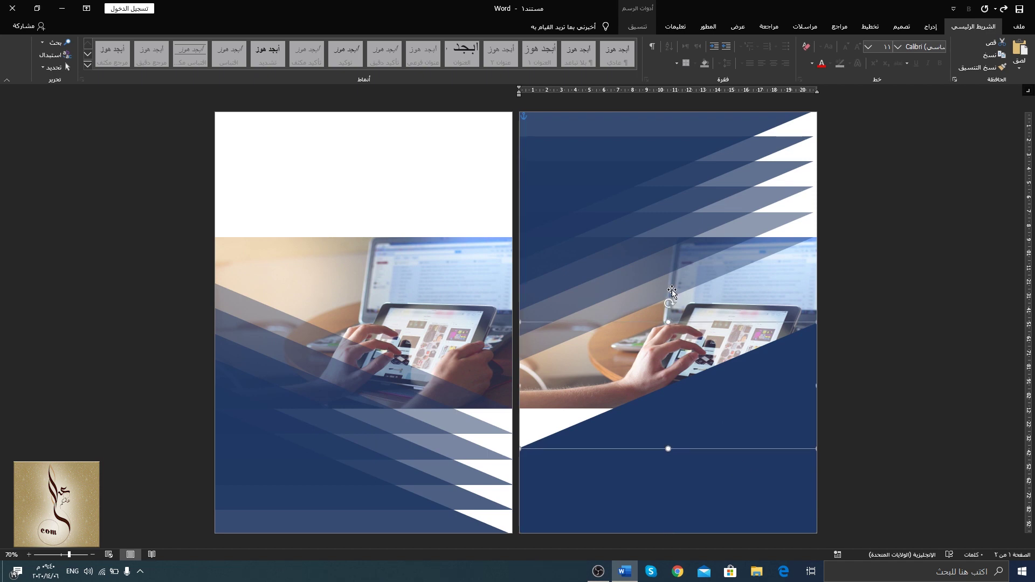
# Reorder the bottom rectangle's stacking and copy the slanted navy shape to the left page's top.
pyautogui.click(667, 280)
pyautogui.click(674, 460)
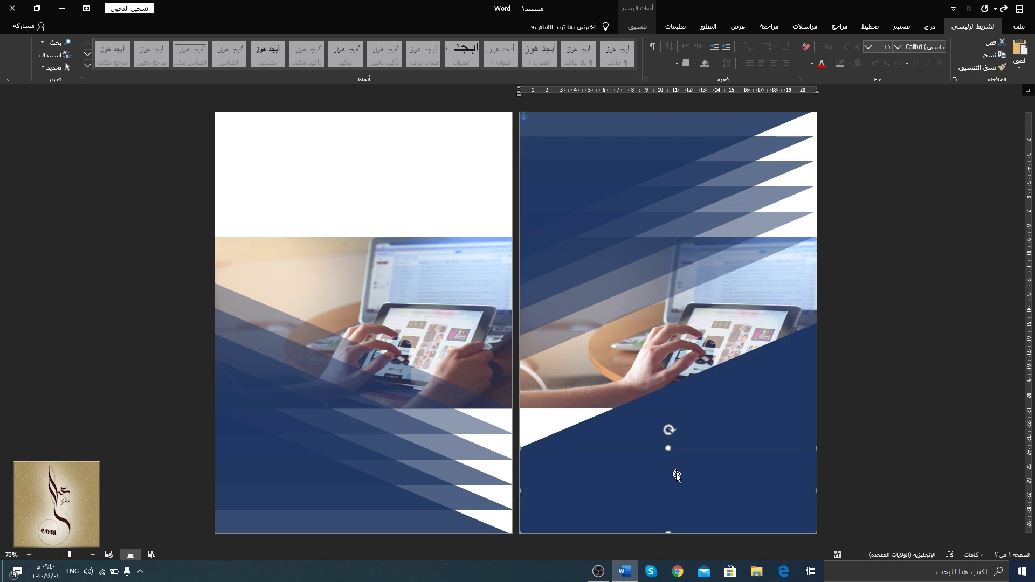
pyautogui.rightClick(713, 420)
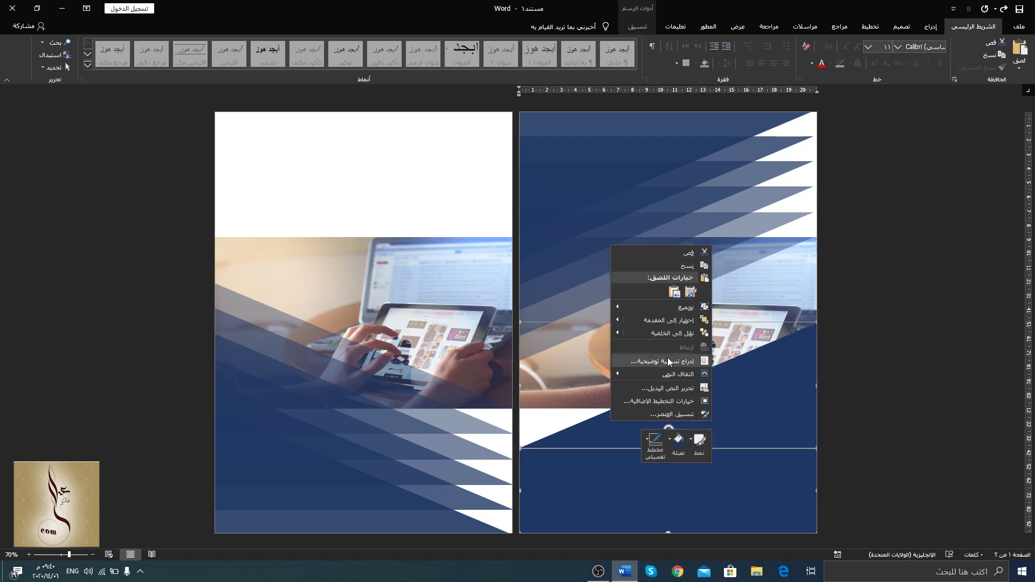
pyautogui.moveTo(655, 332)
pyautogui.click(581, 308)
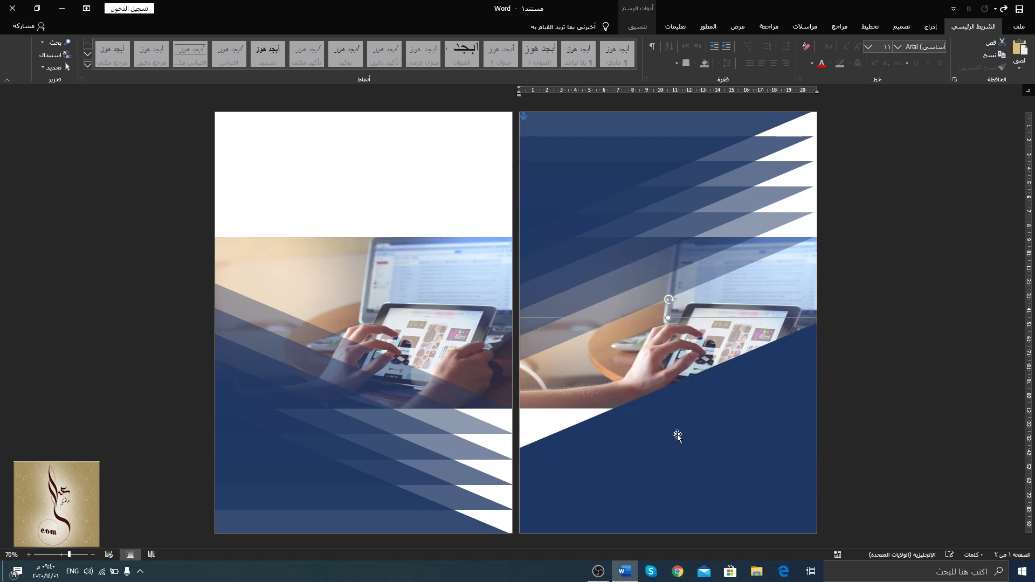
pyautogui.moveTo(671, 434); pyautogui.dragTo(402, 278)
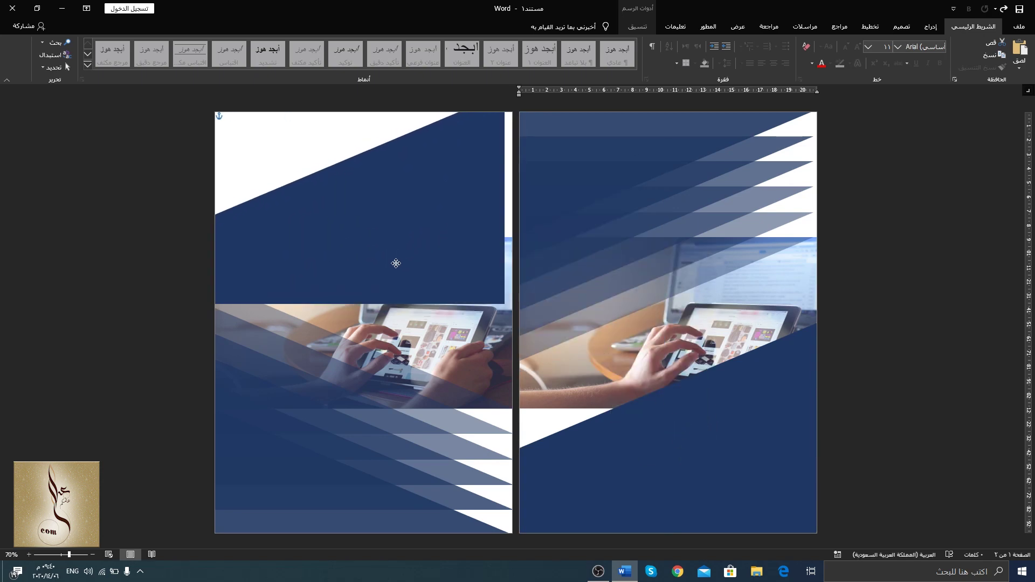
# Flip the left-page navy shape vertically and nudge it down slightly.
pyautogui.click(637, 26)
pyautogui.click(118, 67)
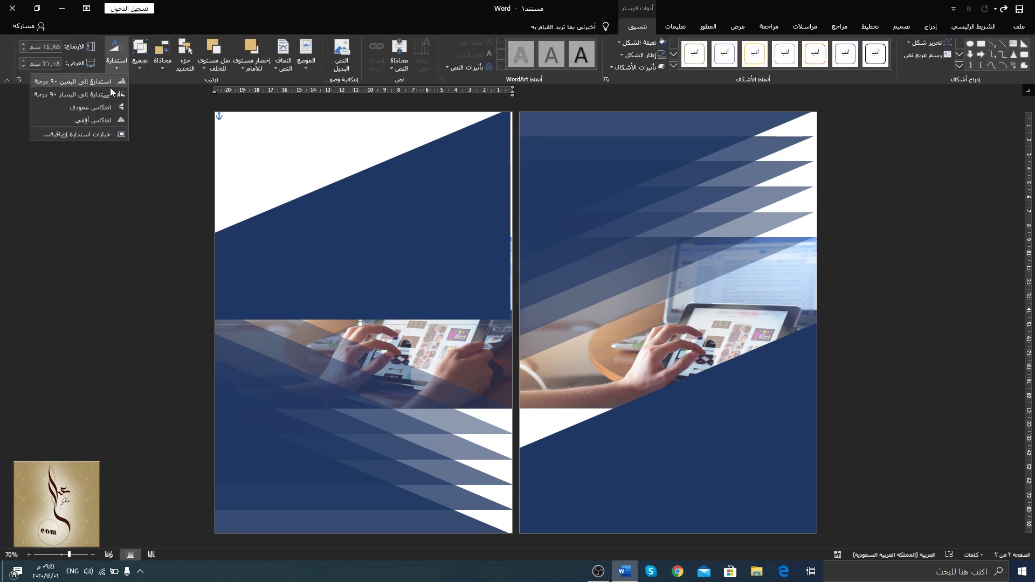
pyautogui.click(92, 107)
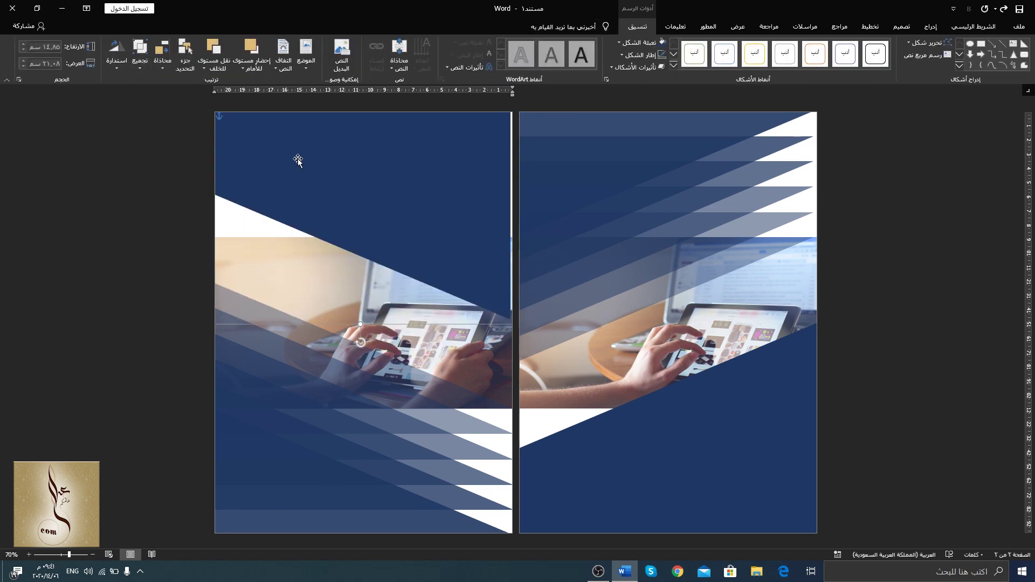
pyautogui.moveTo(335, 165)
pyautogui.mouseDown()
pyautogui.moveTo(336, 180)
pyautogui.moveTo(343, 162)
pyautogui.mouseUp()
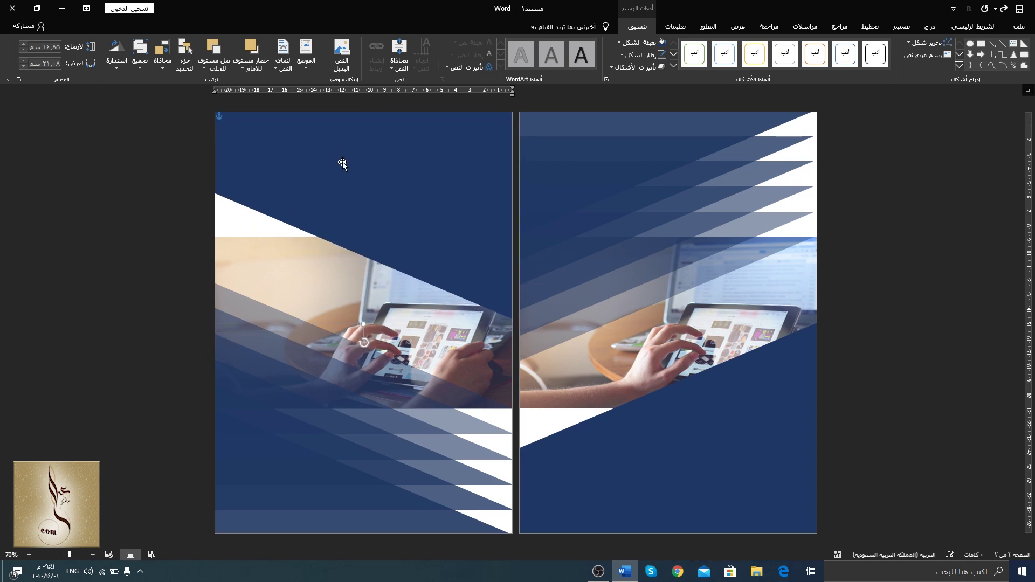
pyautogui.click(696, 468)
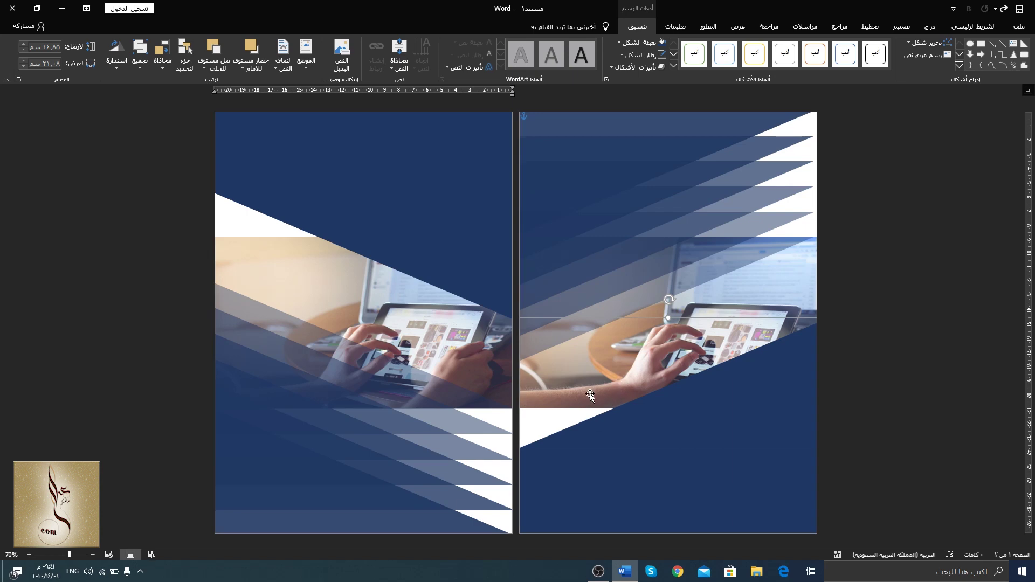
# Move the lower right-page shape up, fill it light blue, send it backward, then lower it to narrow the band.
pyautogui.click(706, 383)
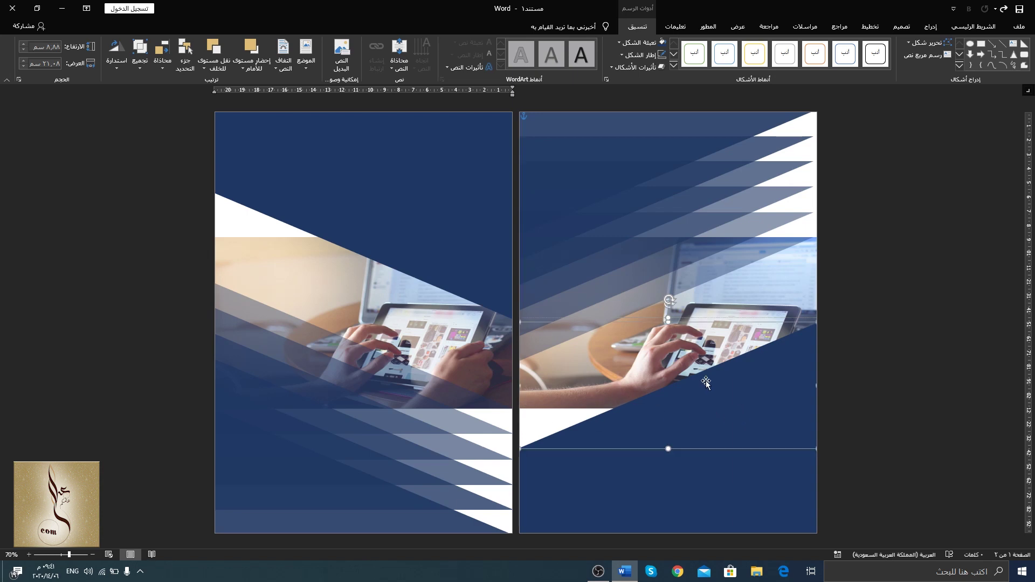
pyautogui.click(642, 434)
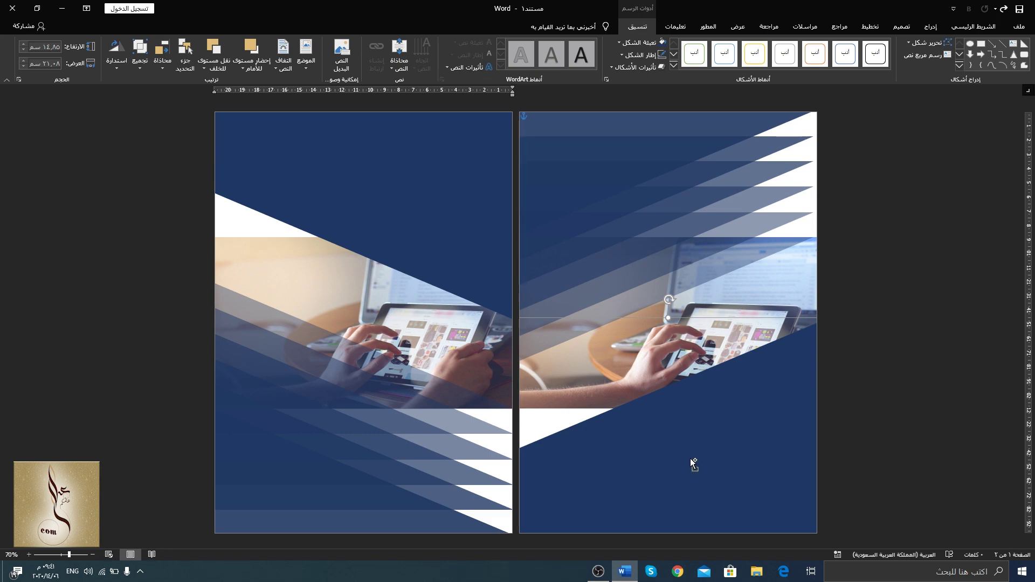
pyautogui.moveTo(691, 459); pyautogui.dragTo(689, 404)
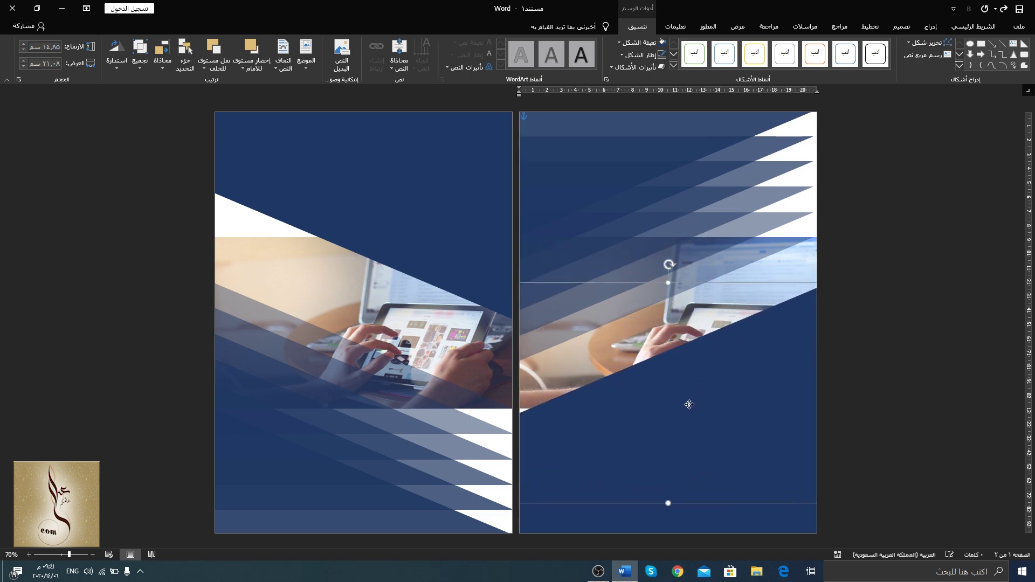
pyautogui.click(637, 43)
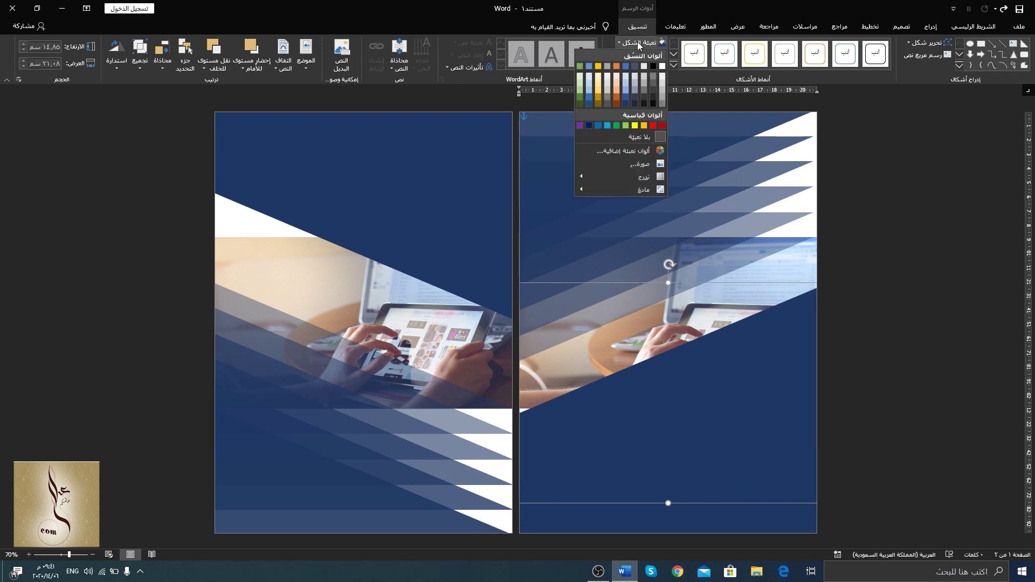
pyautogui.click(608, 125)
pyautogui.click(216, 54)
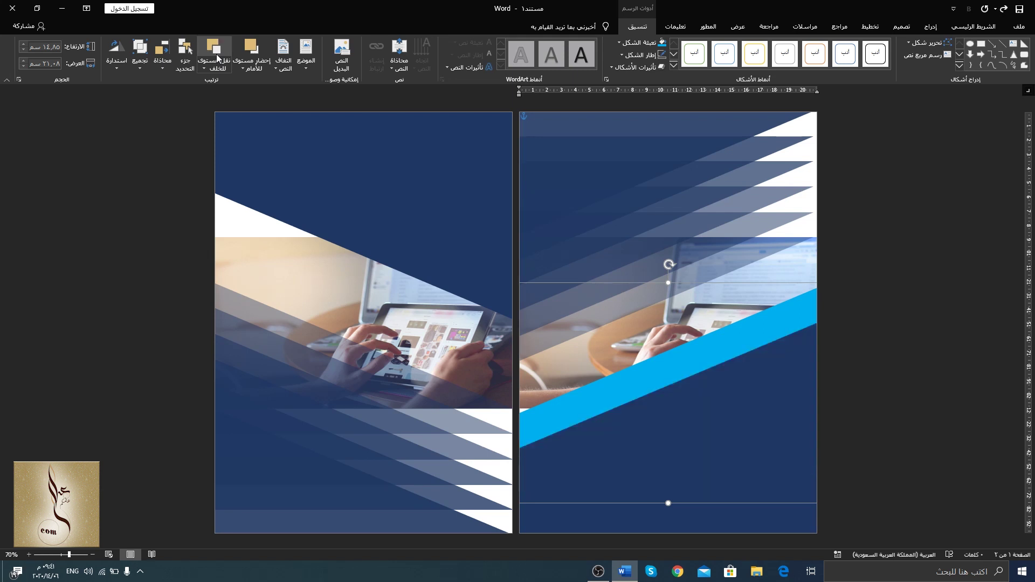
pyautogui.moveTo(661, 367)
pyautogui.mouseDown()
pyautogui.moveTo(658, 386)
pyautogui.moveTo(406, 291)
pyautogui.mouseUp()
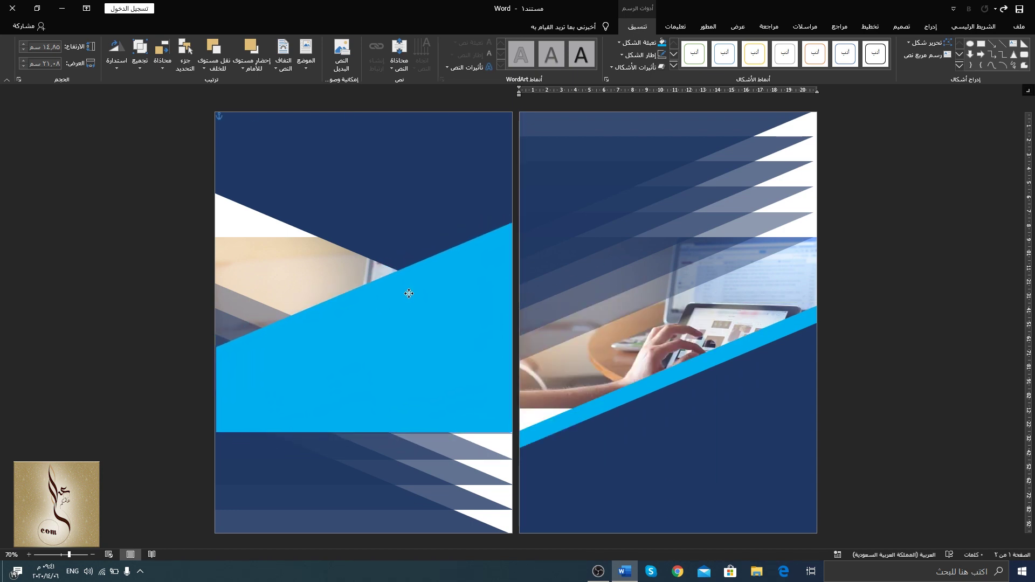
# Flip the left-page light-blue shape vertically, move it to the page top, and send it backward.
pyautogui.click(116, 54)
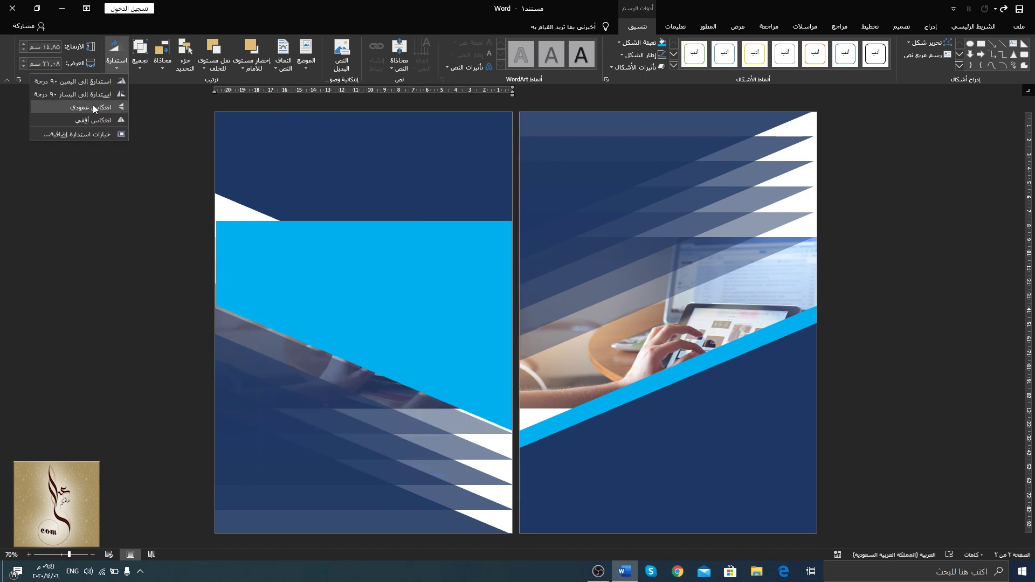
pyautogui.click(93, 105)
pyautogui.moveTo(326, 209); pyautogui.dragTo(318, 155)
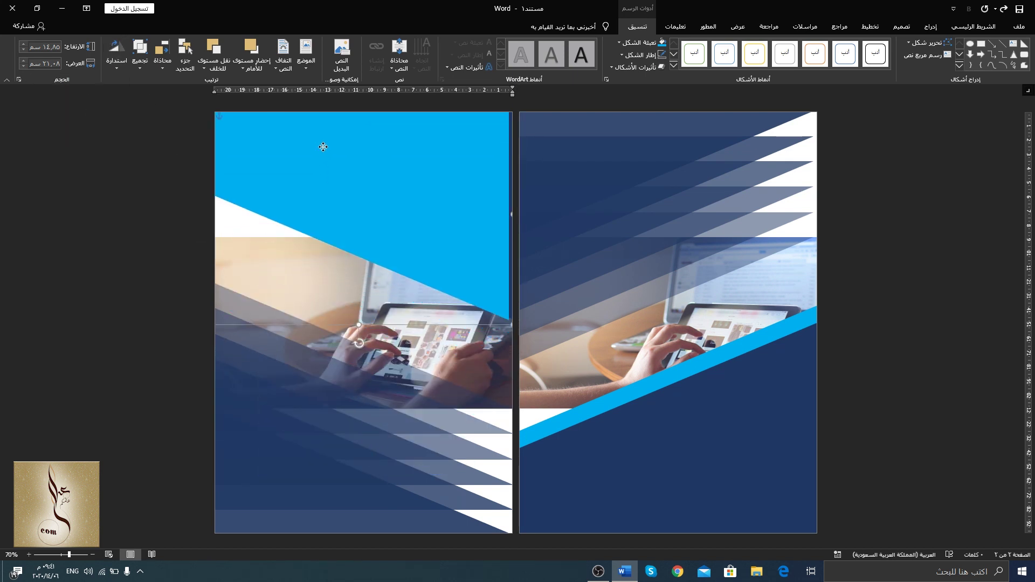
pyautogui.click(213, 48)
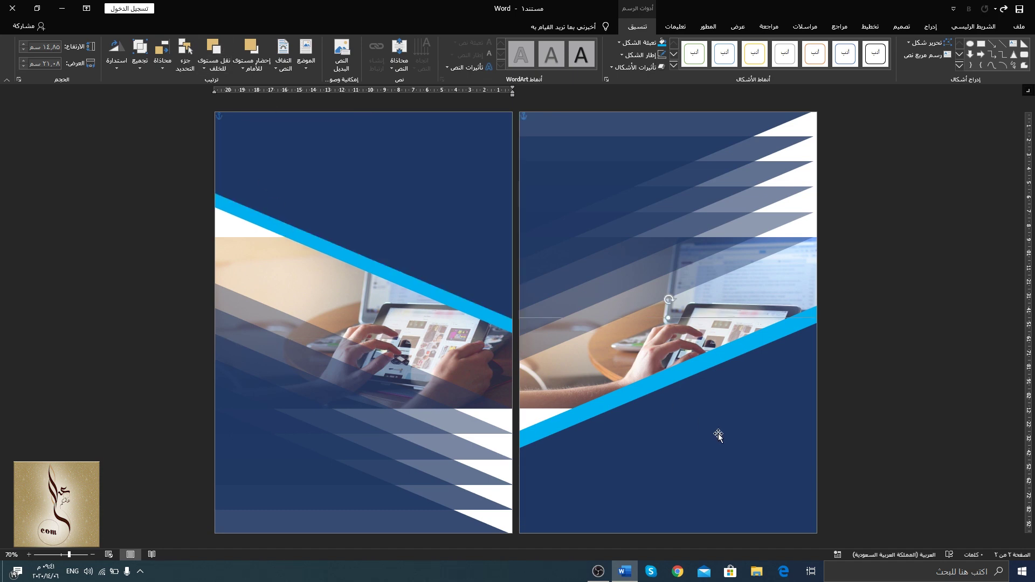
pyautogui.click(638, 390)
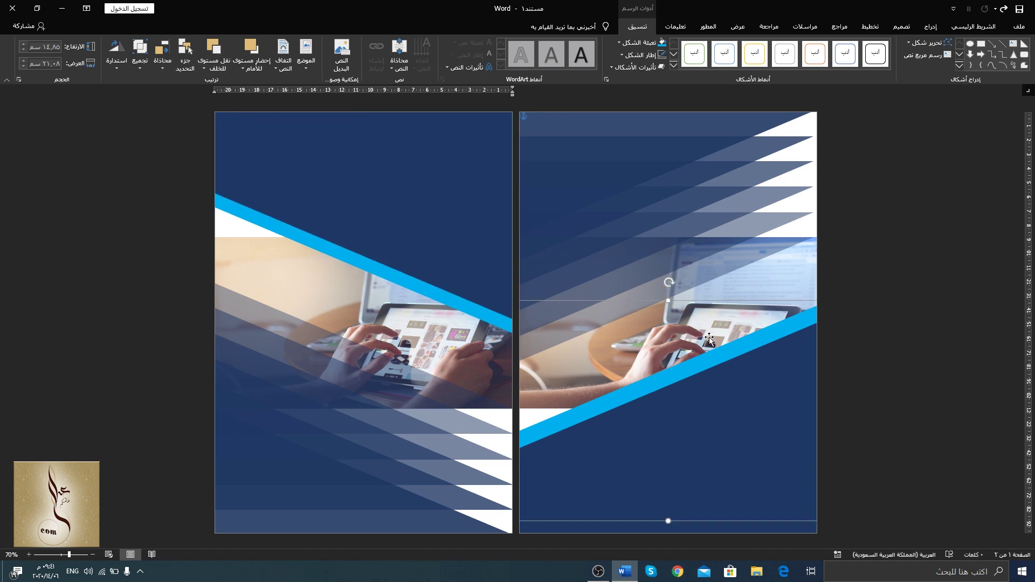
# Draw a right triangle along the right page's left edge and drag its lower-right vertex in Edit Points.
pyautogui.click(930, 26)
pyautogui.click(889, 63)
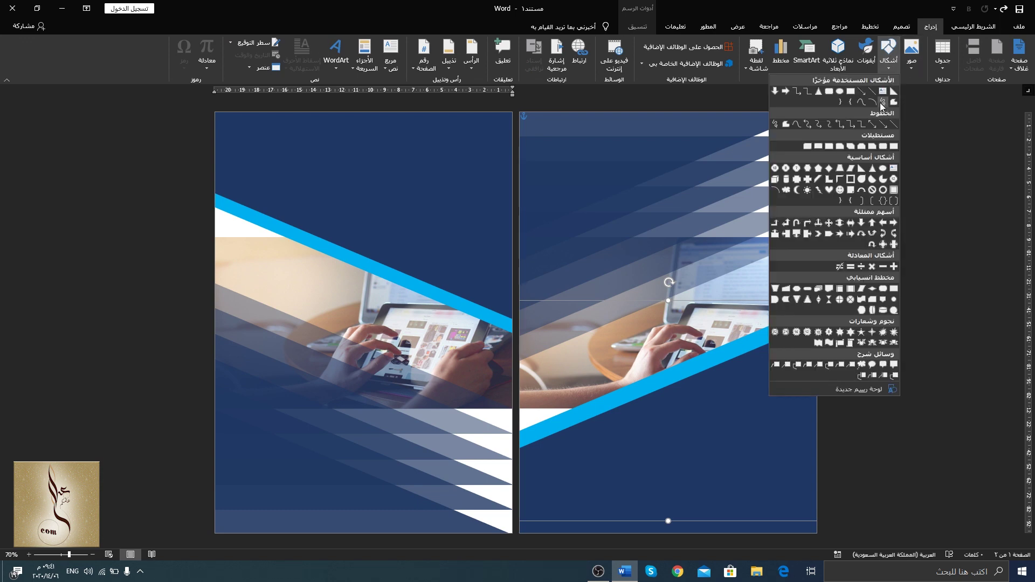
pyautogui.click(862, 169)
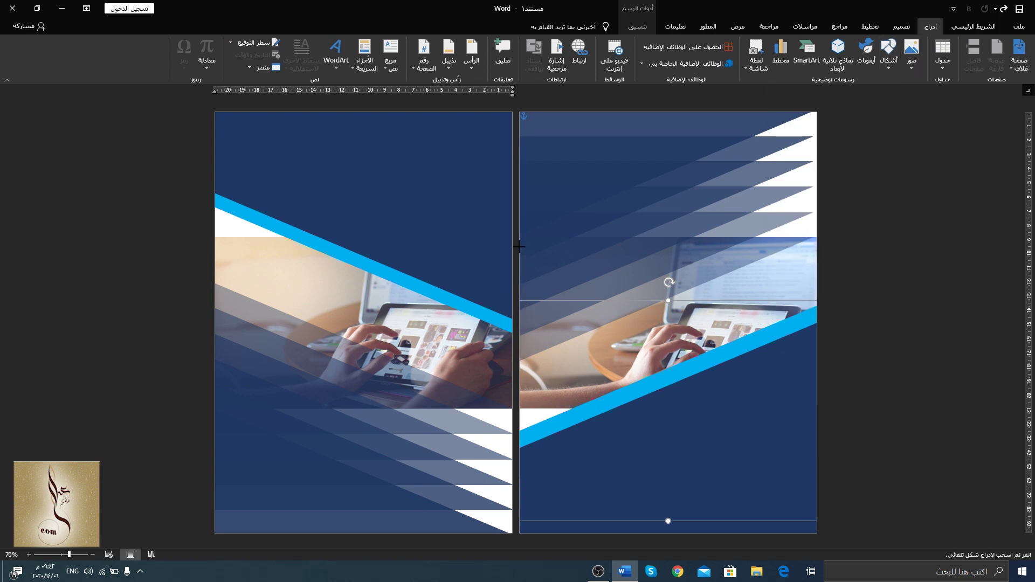
pyautogui.moveTo(521, 241)
pyautogui.mouseDown()
pyautogui.moveTo(548, 429)
pyautogui.moveTo(596, 429)
pyautogui.mouseUp()
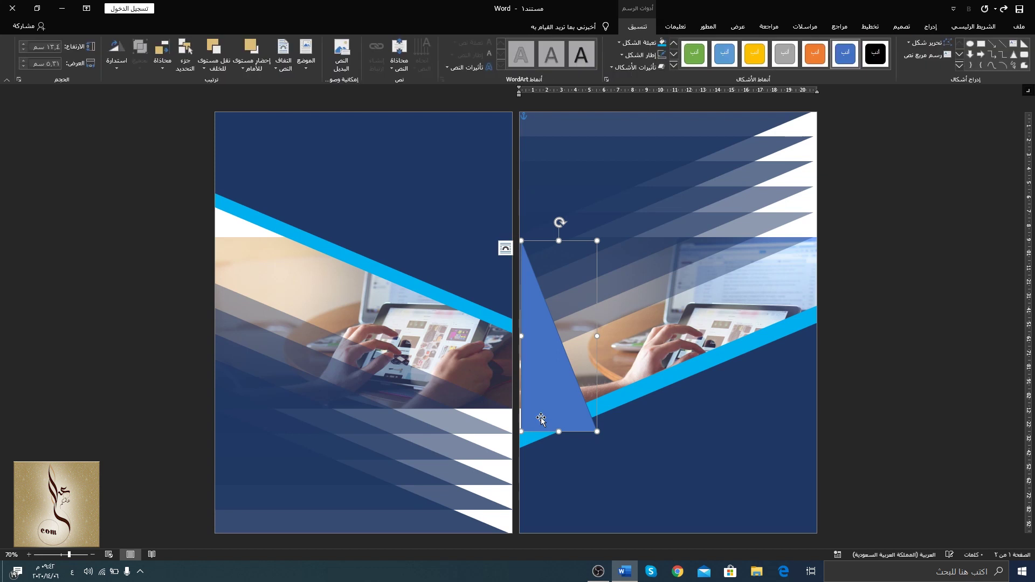
pyautogui.press('Down')
pyautogui.moveTo(542, 415); pyautogui.dragTo(539, 416)
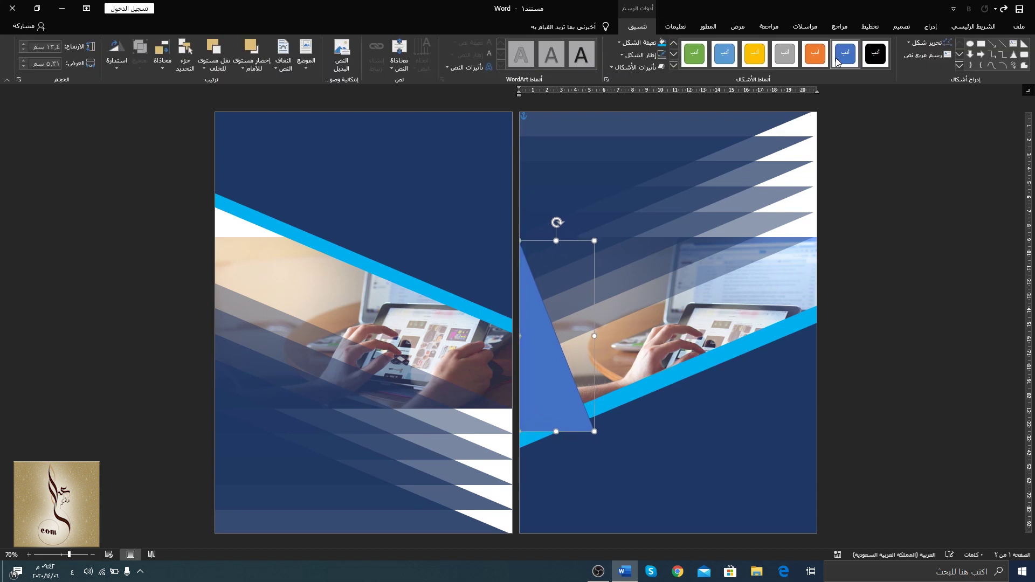
pyautogui.click(922, 75)
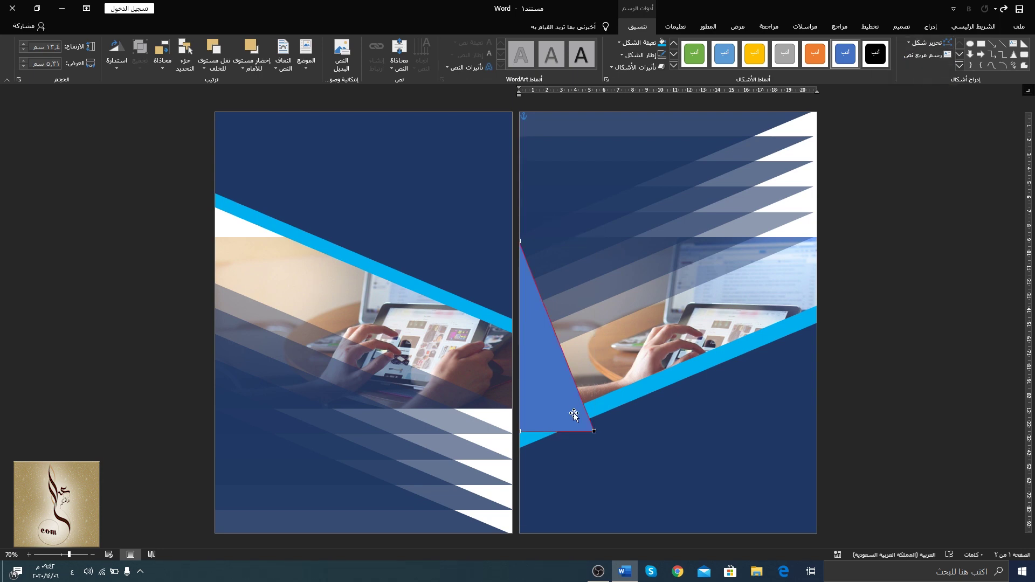
pyautogui.moveTo(594, 431); pyautogui.dragTo(639, 383)
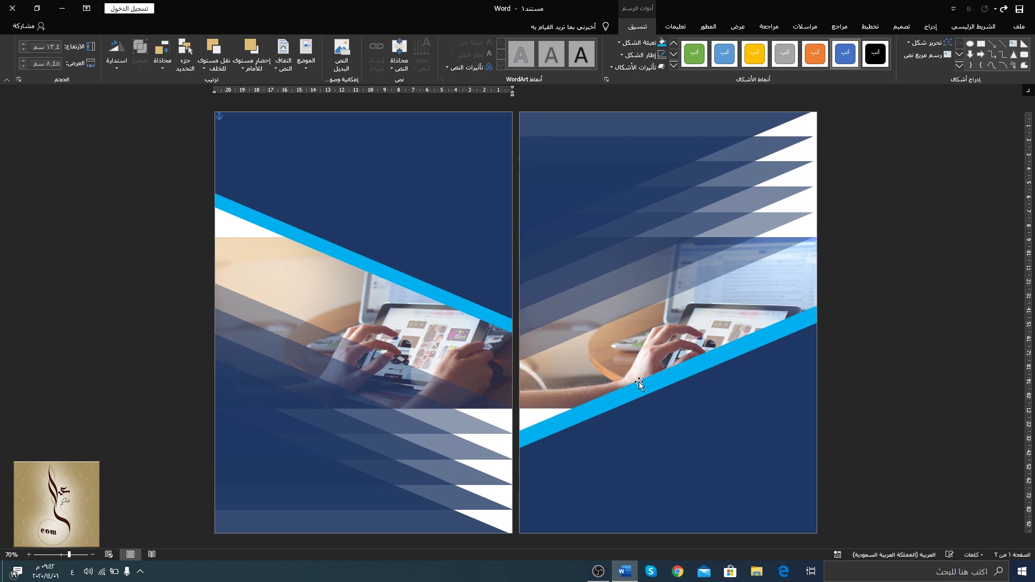
# Undo to restore the triangle, then drag its lower-right vertex onto the light-blue band.
pyautogui.click(587, 364)
pyautogui.hotkey('ctrl', 'z')
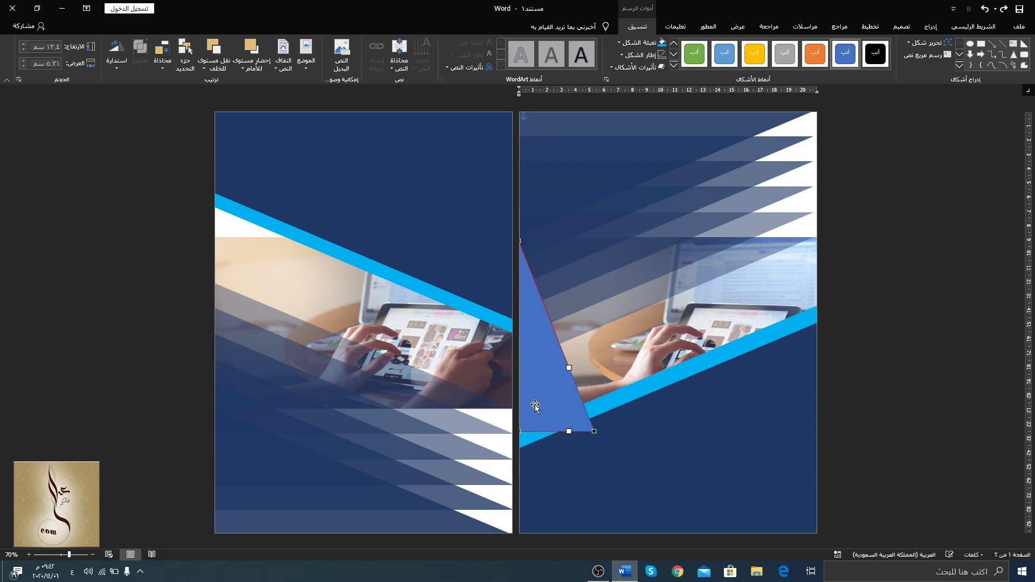
pyautogui.click(566, 423)
pyautogui.click(927, 42)
pyautogui.click(916, 69)
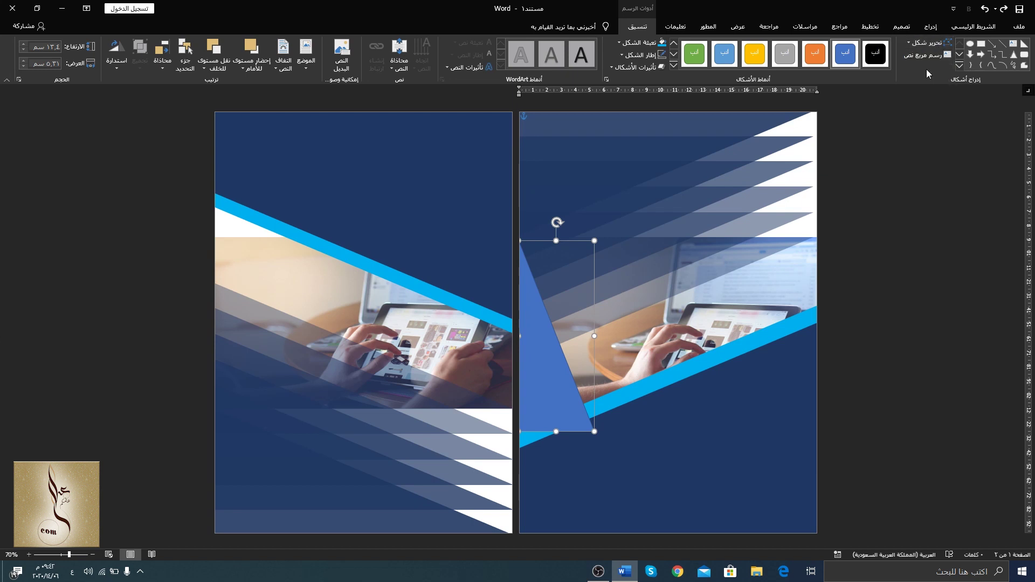
pyautogui.moveTo(592, 431); pyautogui.dragTo(647, 384)
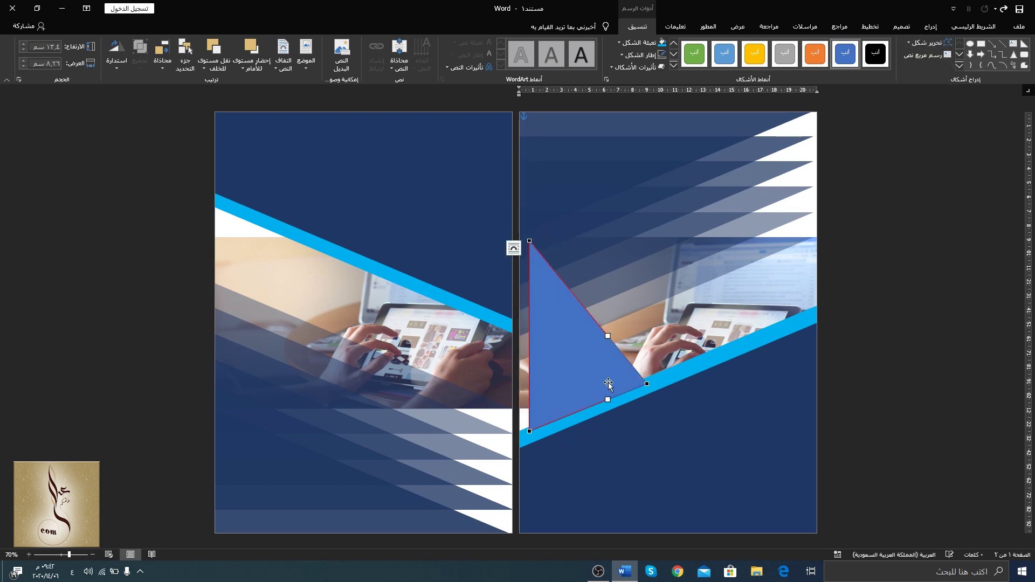
pyautogui.click(583, 368)
pyautogui.moveTo(584, 368); pyautogui.dragTo(579, 372)
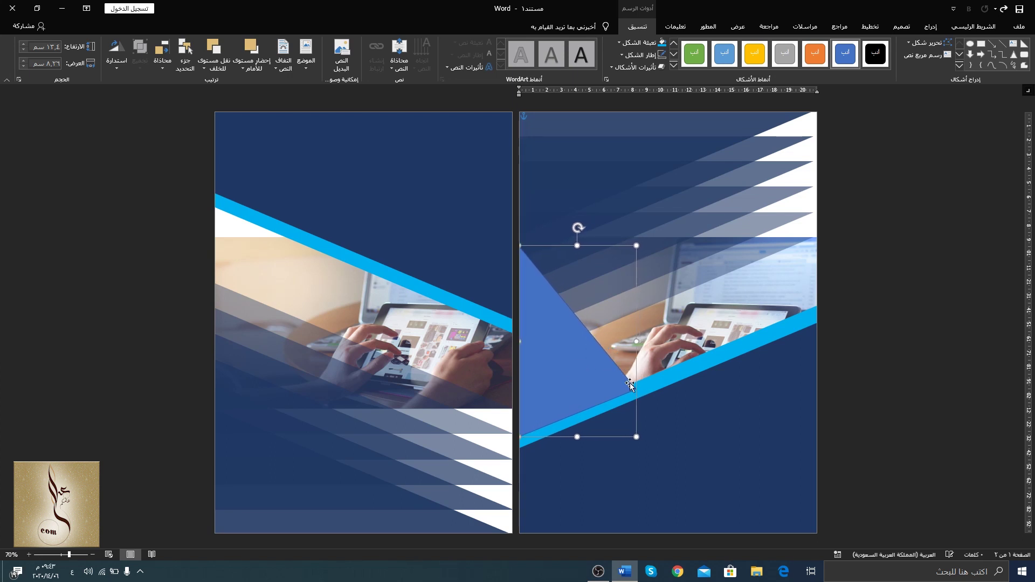
# Bend the triangle's edge using the lower-right vertex handle and nudge the triangle right and down.
pyautogui.click(927, 43)
pyautogui.click(920, 71)
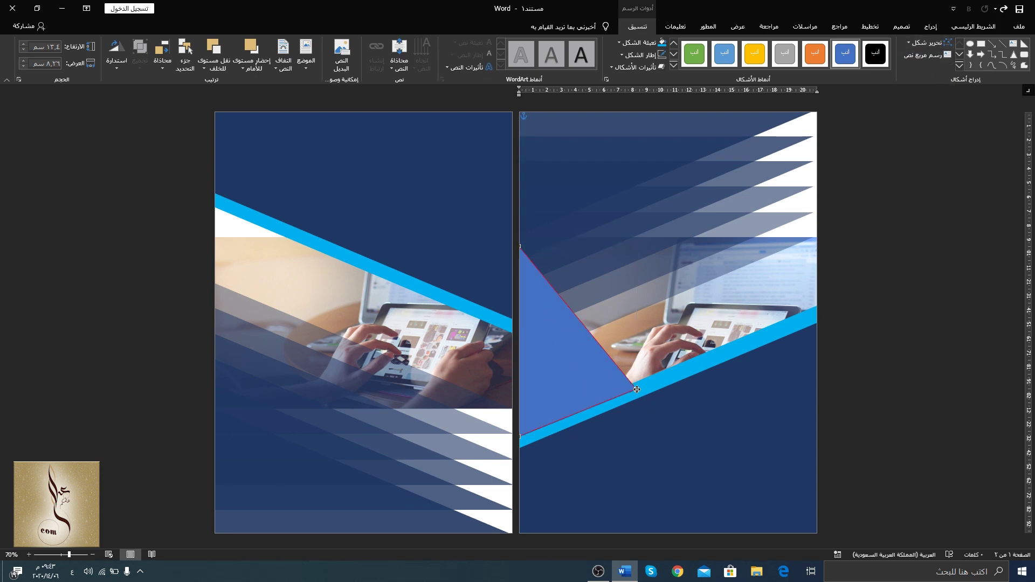
pyautogui.click(634, 389)
pyautogui.moveTo(591, 341)
pyautogui.mouseDown()
pyautogui.moveTo(575, 338)
pyautogui.moveTo(542, 363)
pyautogui.mouseUp()
pyautogui.press('Delete')
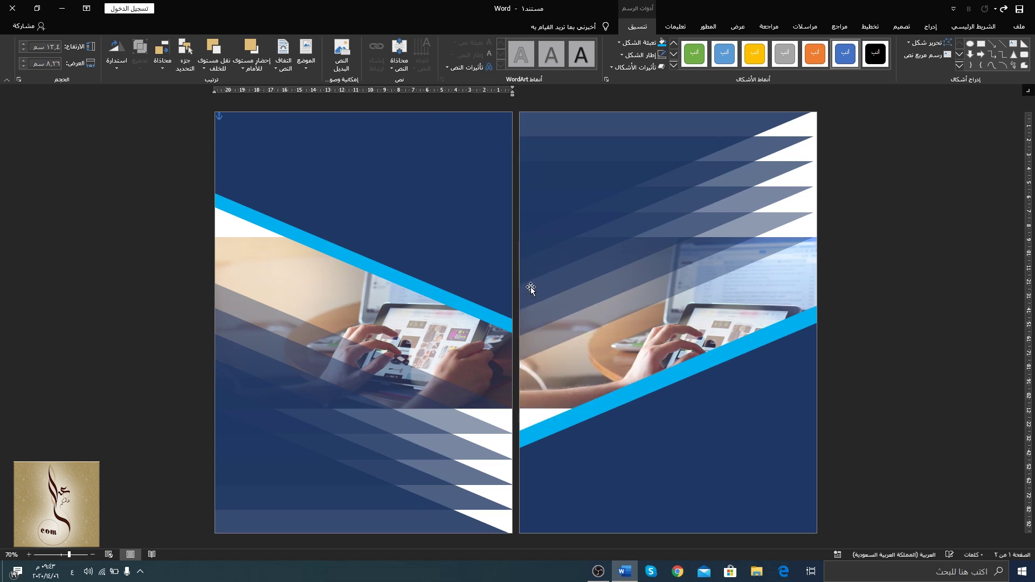
pyautogui.hotkey('ctrl', 'z')
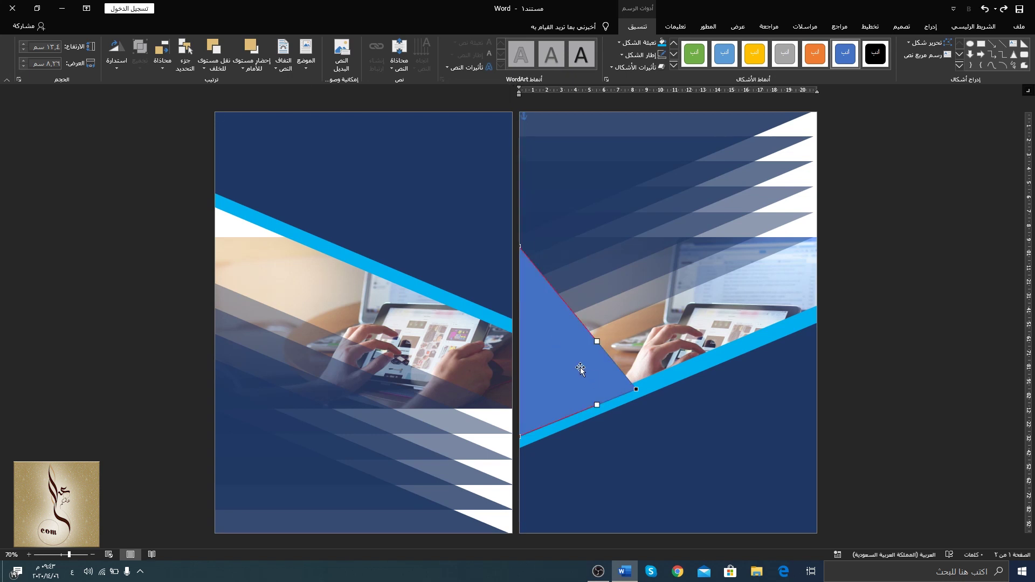
pyautogui.moveTo(580, 367); pyautogui.dragTo(584, 371)
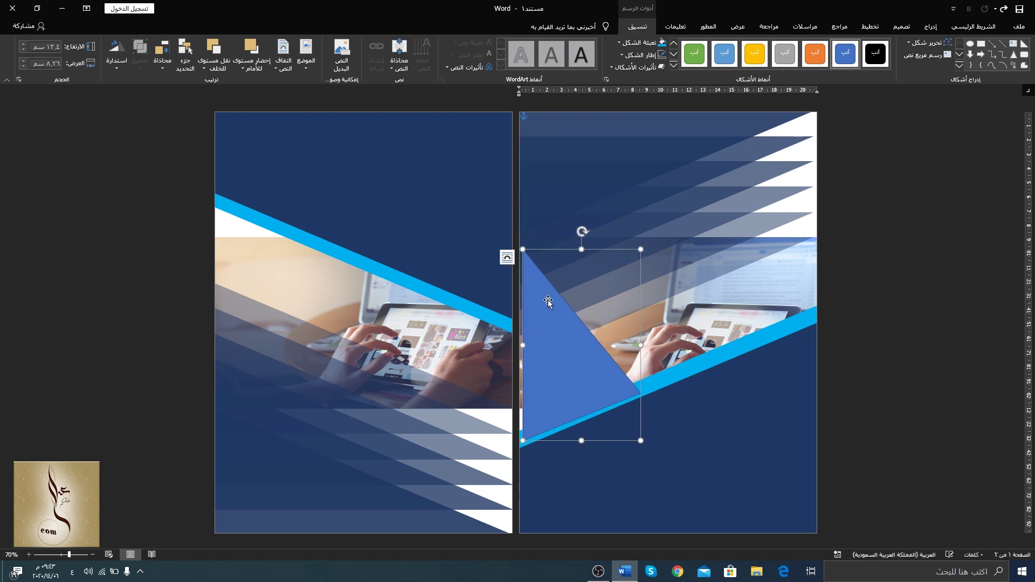
# Drag the triangle's vertex handles to curve its slanted edge inward into a swoosh.
pyautogui.click(927, 42)
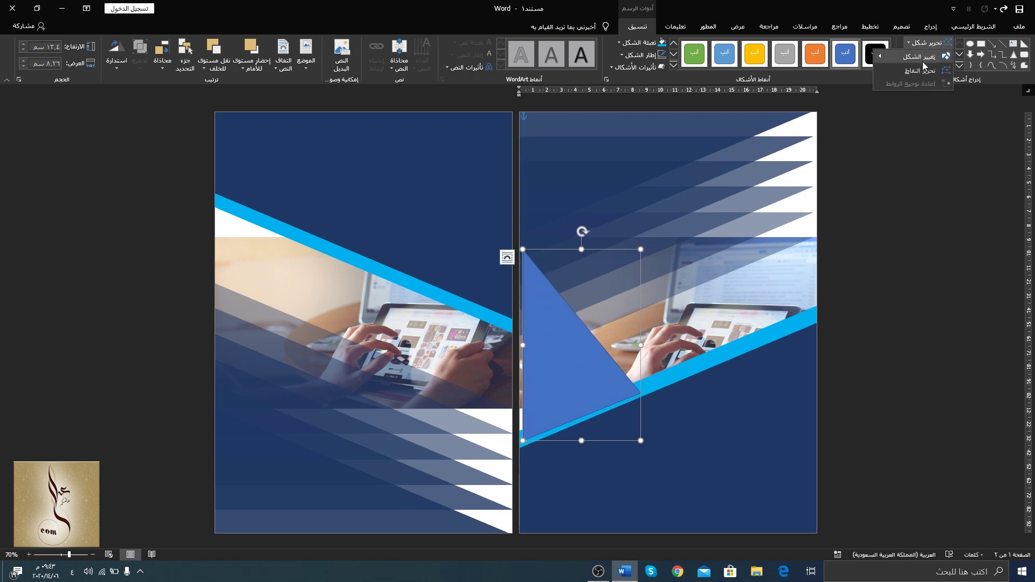
pyautogui.click(922, 68)
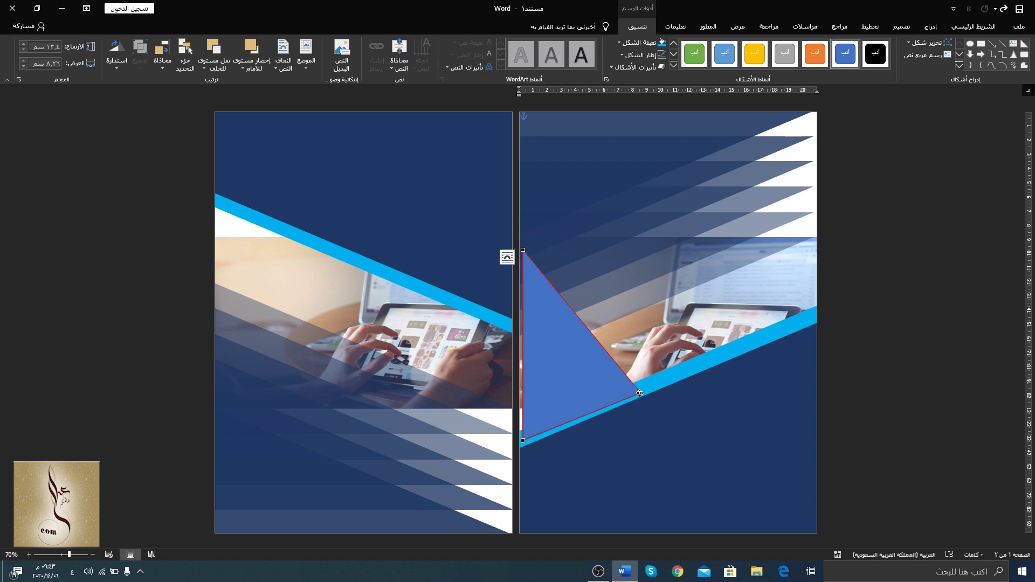
pyautogui.click(639, 393)
pyautogui.moveTo(593, 337); pyautogui.dragTo(555, 357)
pyautogui.click(523, 251)
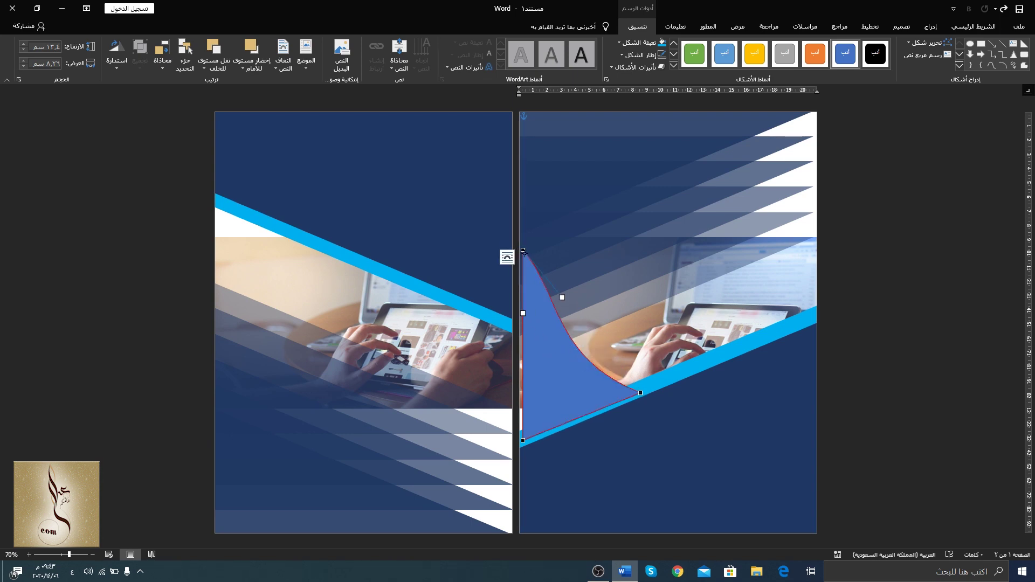
pyautogui.moveTo(571, 318)
pyautogui.mouseDown()
pyautogui.moveTo(571, 364)
pyautogui.moveTo(556, 384)
pyautogui.mouseUp()
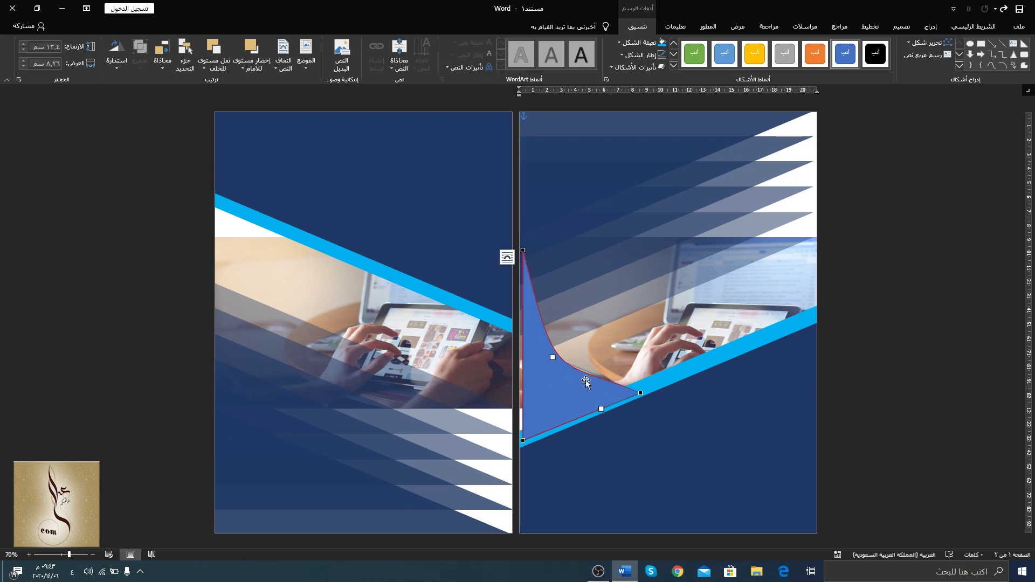
pyautogui.moveTo(533, 351)
pyautogui.mouseDown()
pyautogui.moveTo(547, 353)
pyautogui.moveTo(562, 336)
pyautogui.mouseUp()
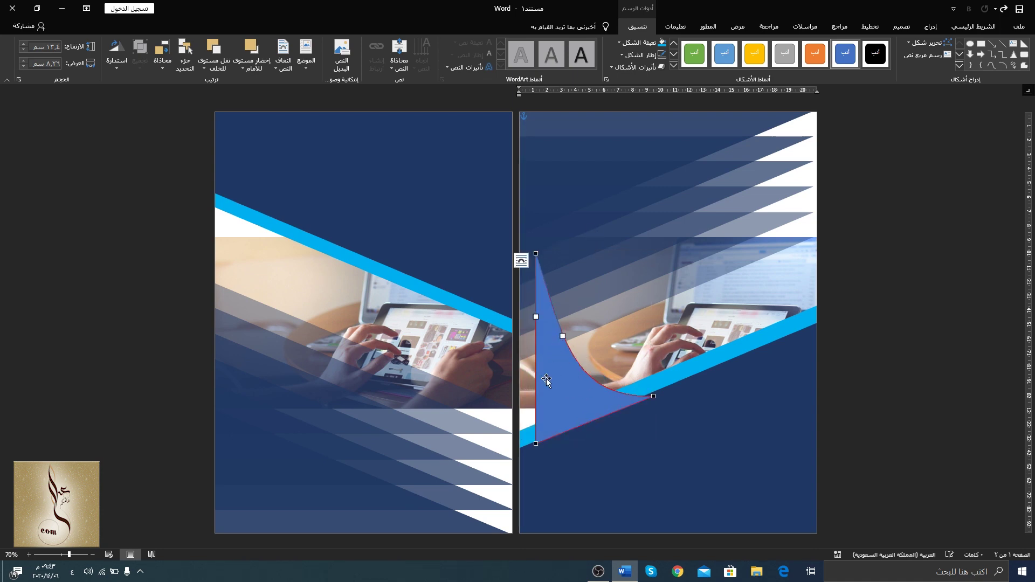
pyautogui.click(546, 380)
pyautogui.moveTo(558, 381); pyautogui.dragTo(544, 377)
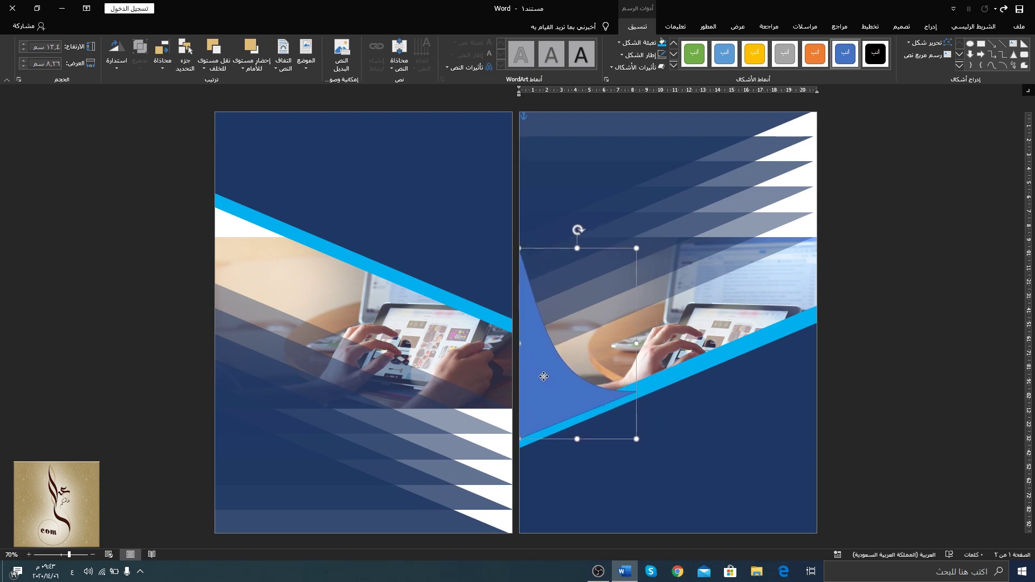
# Fill the curved shape with the band's light blue and nudge it into place.
pyautogui.click(661, 57)
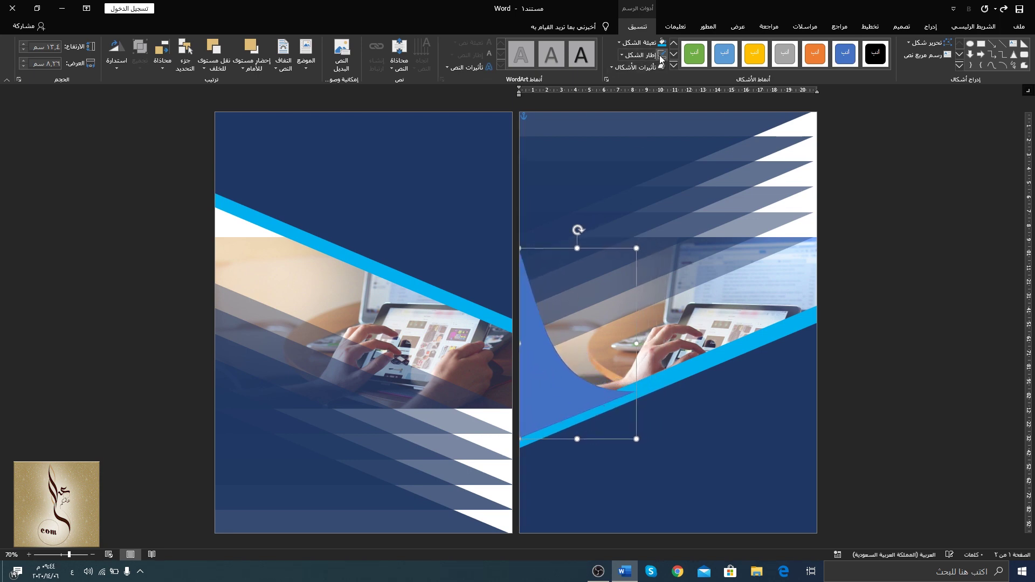
pyautogui.click(662, 43)
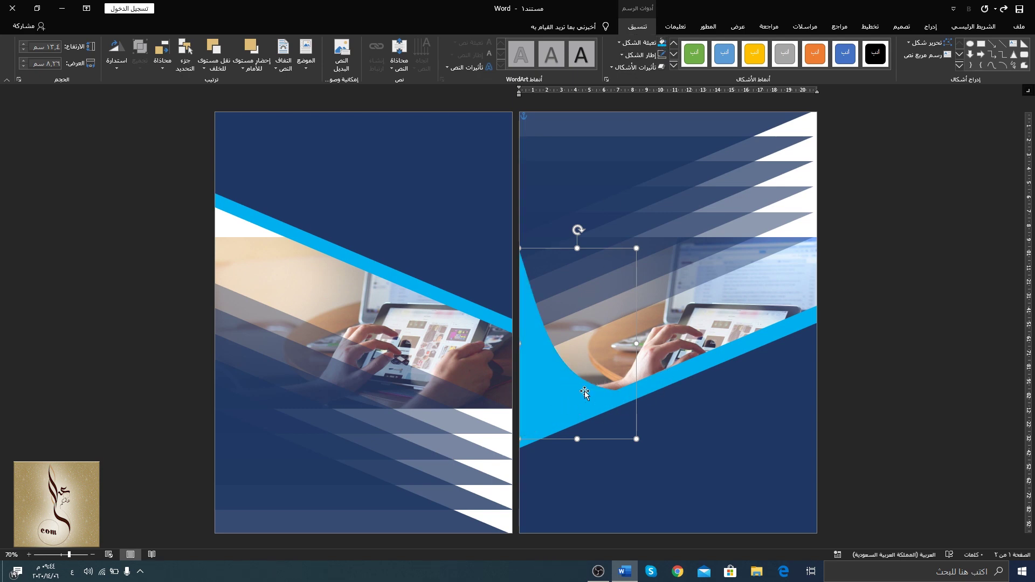
pyautogui.moveTo(582, 393); pyautogui.dragTo(580, 383)
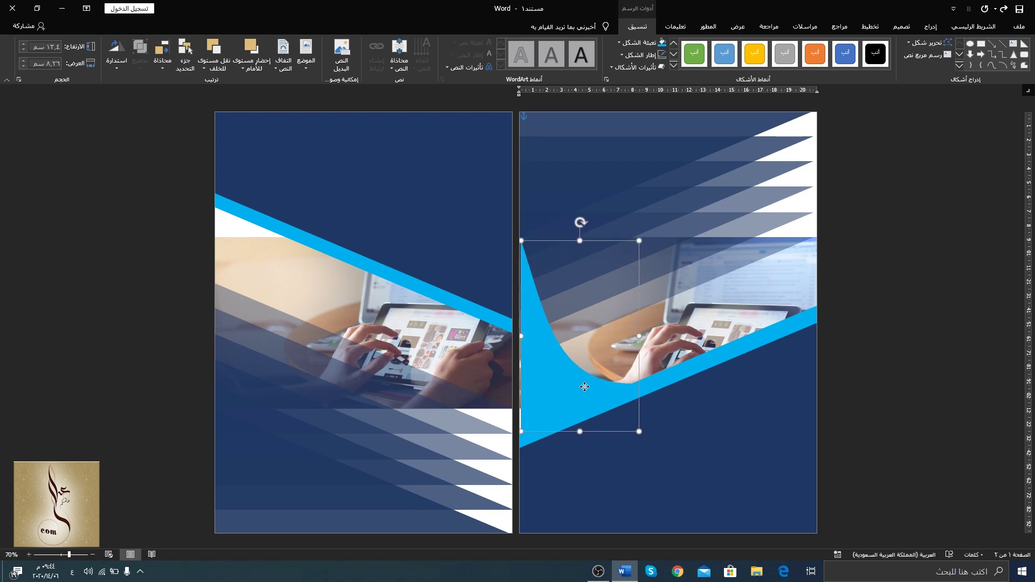
# Switch the swoosh to a gradient fill, keep two stops, and make the end stop light blue.
pyautogui.moveTo(583, 384); pyautogui.dragTo(583, 388)
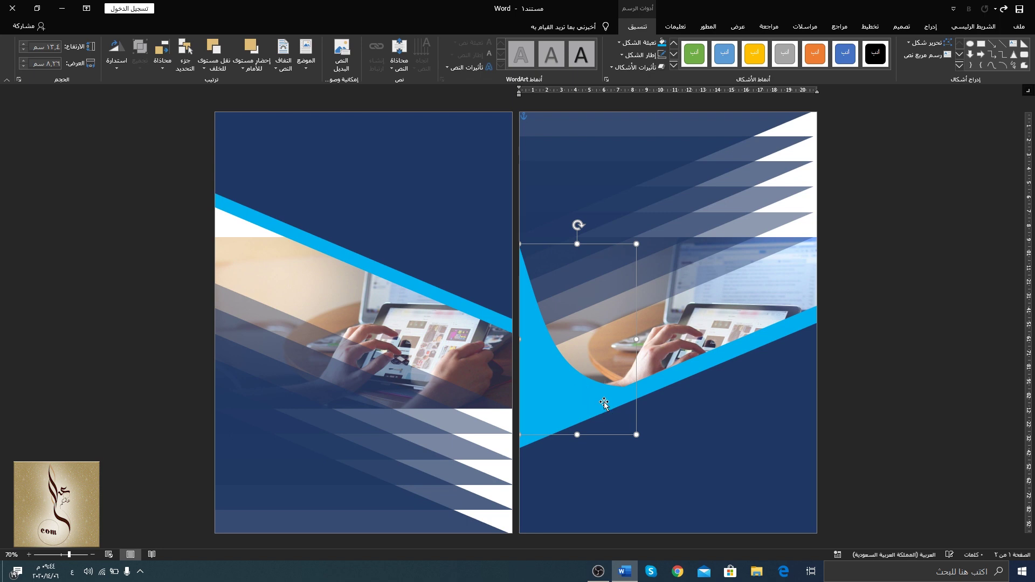
pyautogui.rightClick(555, 374)
pyautogui.click(532, 367)
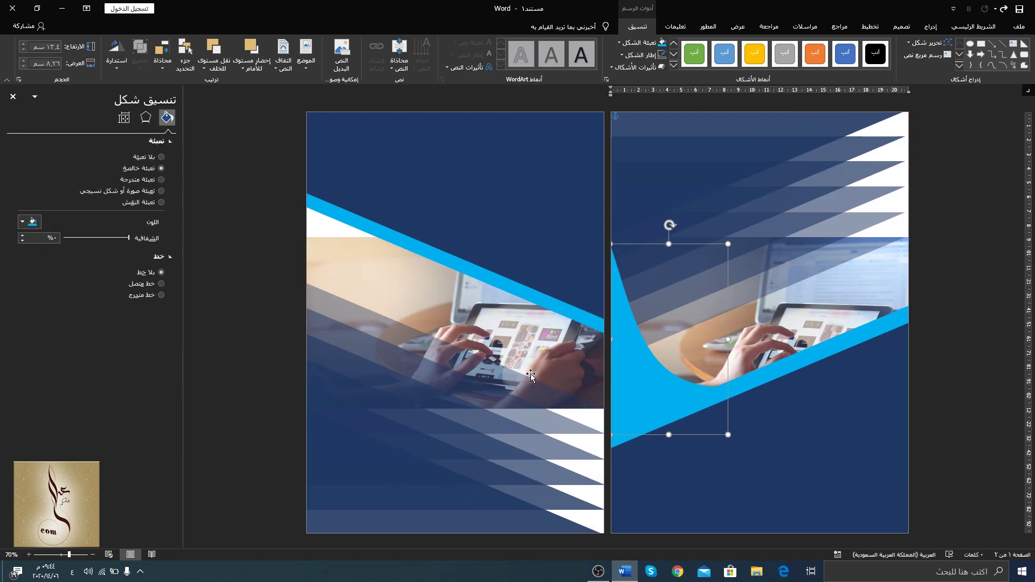
pyautogui.click(141, 180)
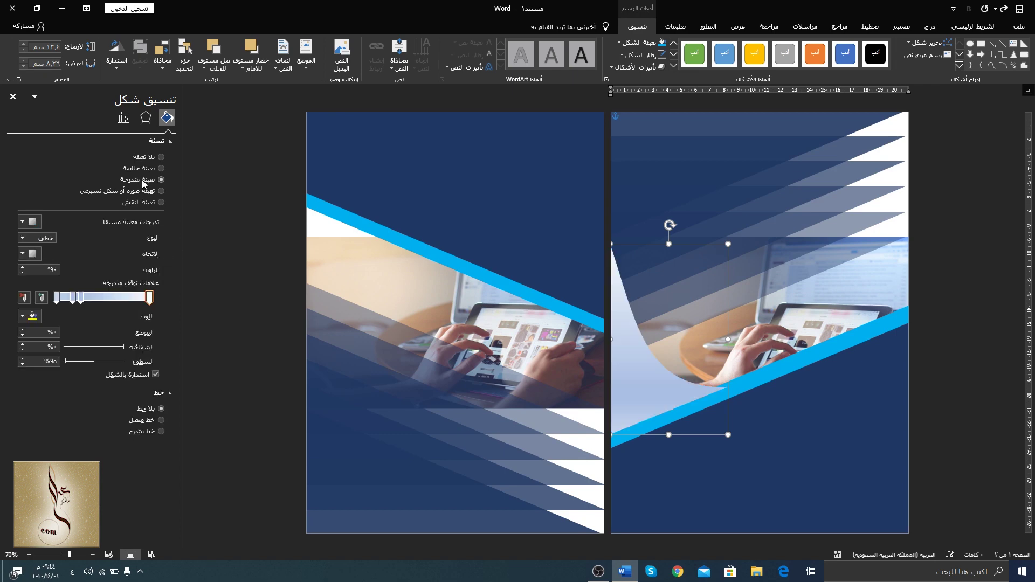
pyautogui.click(26, 298)
pyautogui.click(25, 297)
pyautogui.moveTo(73, 297); pyautogui.dragTo(149, 297)
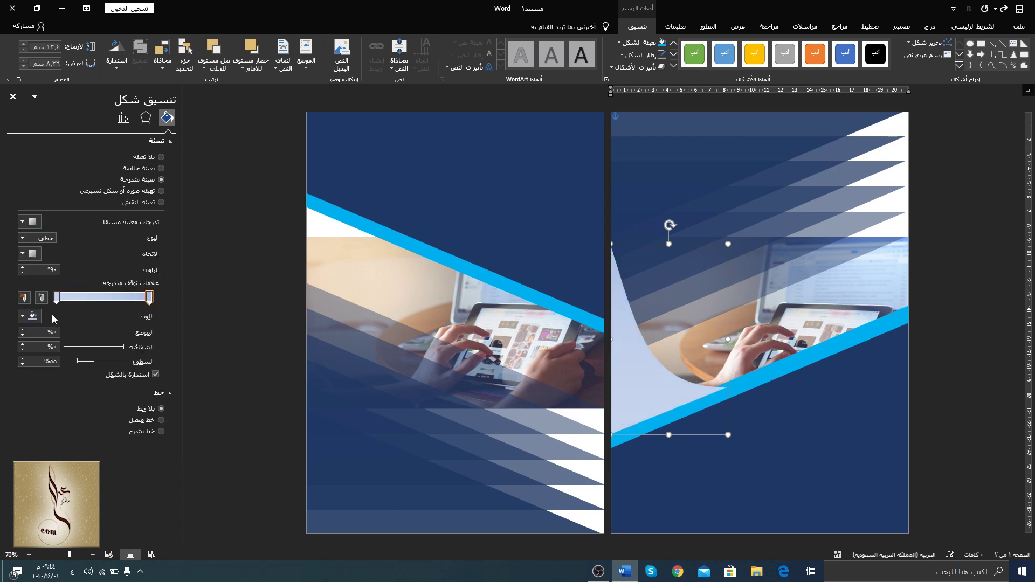
pyautogui.click(23, 318)
pyautogui.click(31, 402)
# Set the other gradient stop to a custom darker blue.
pyautogui.click(57, 297)
pyautogui.click(23, 316)
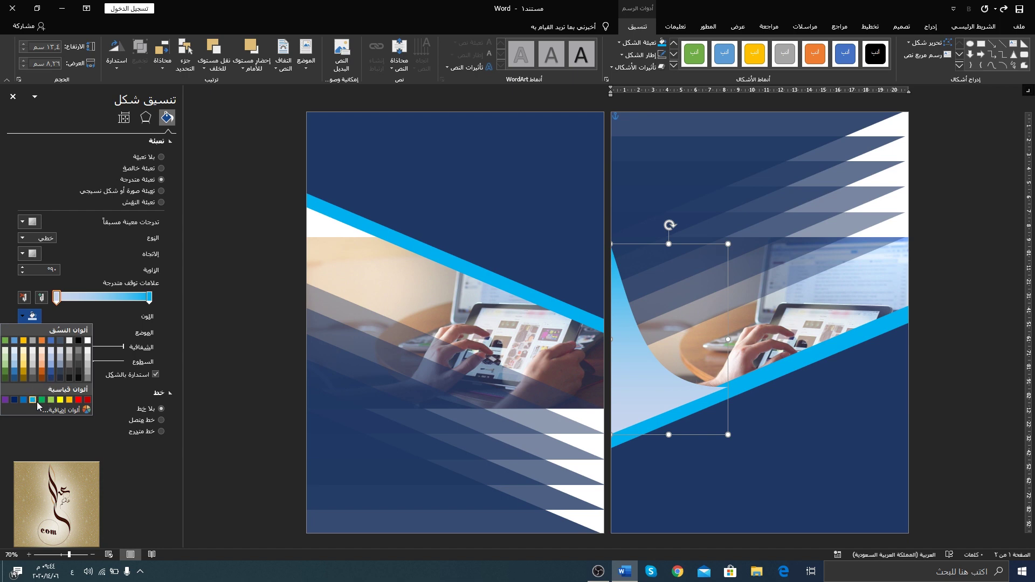
pyautogui.click(33, 400)
pyautogui.click(23, 317)
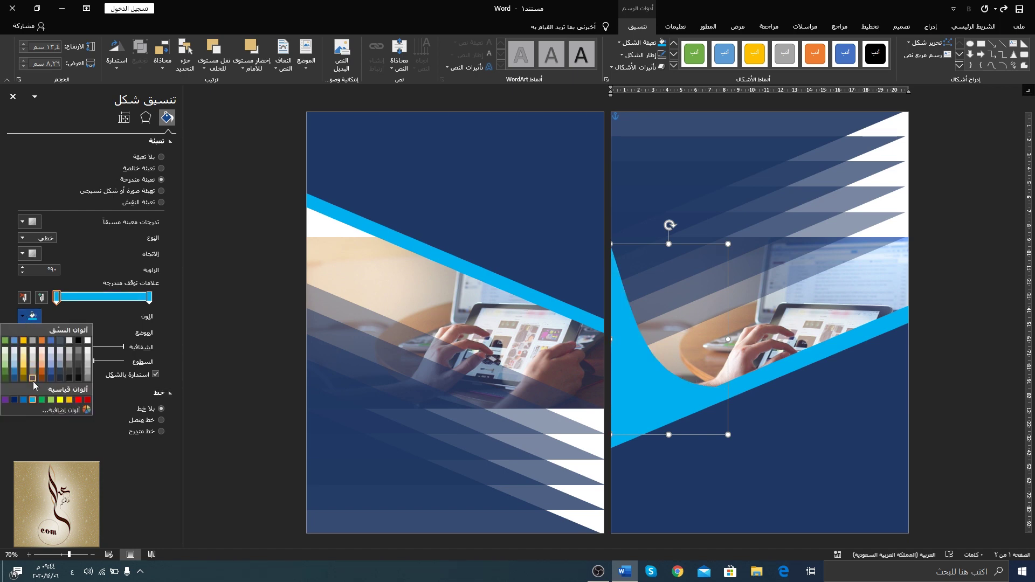
pyautogui.click(62, 410)
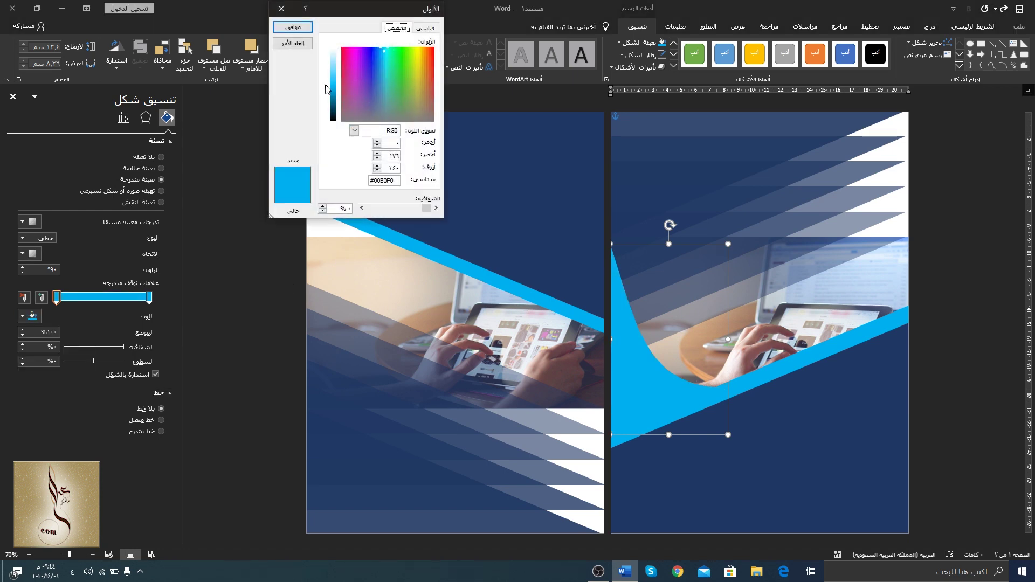
pyautogui.moveTo(325, 88)
pyautogui.mouseDown()
pyautogui.moveTo(326, 78)
pyautogui.moveTo(329, 98)
pyautogui.mouseUp()
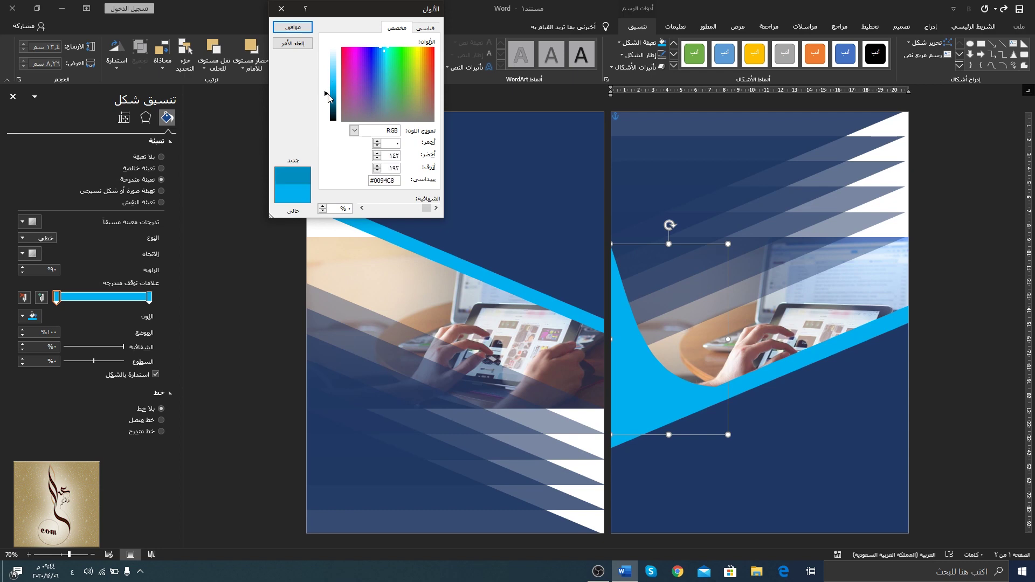
pyautogui.click(293, 27)
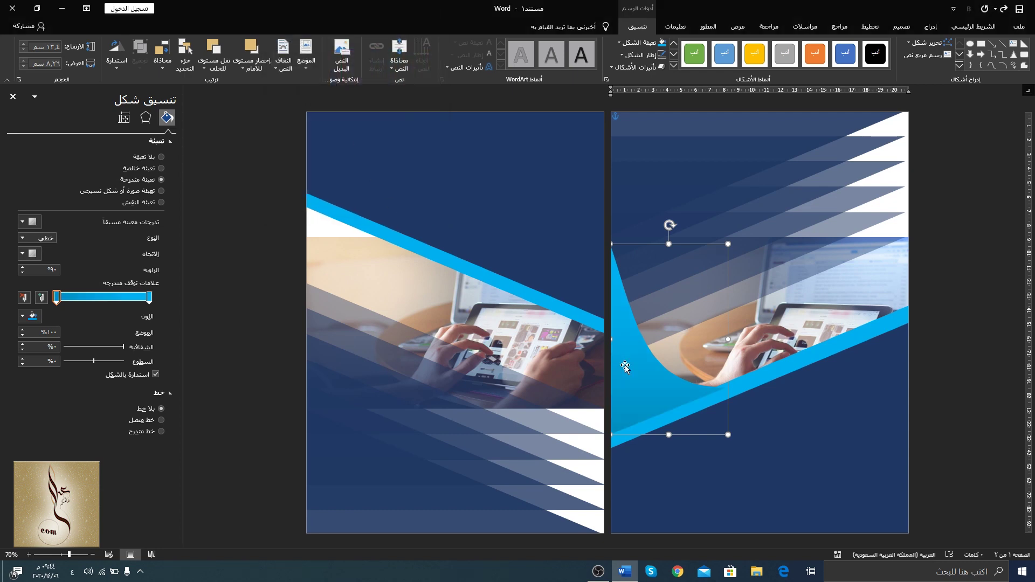
# Reposition the gradient stops to soften the blend and set the angle to 220°.
pyautogui.moveTo(57, 298)
pyautogui.mouseDown()
pyautogui.moveTo(88, 297)
pyautogui.moveTo(77, 297)
pyautogui.mouseUp()
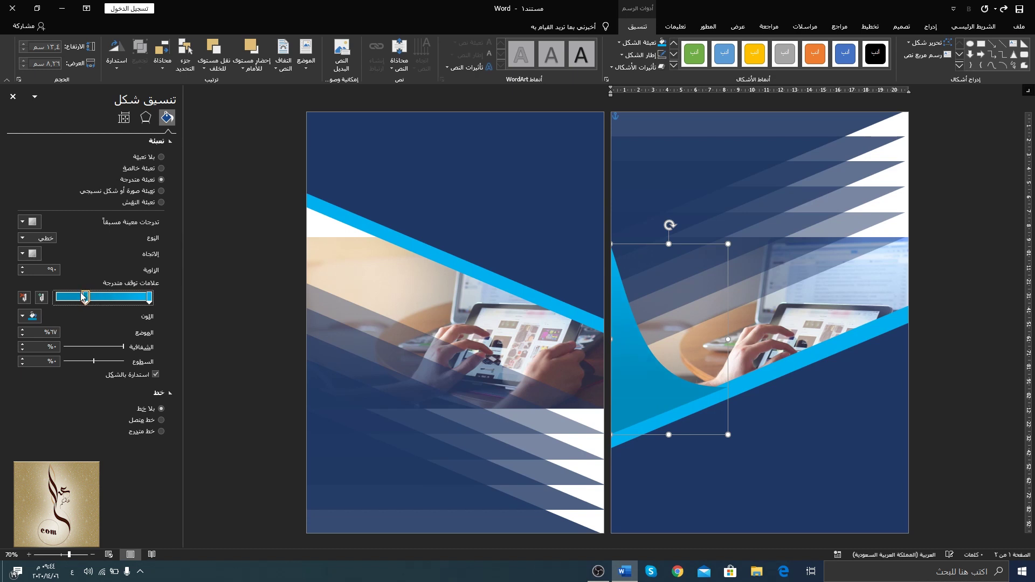
pyautogui.click(23, 267)
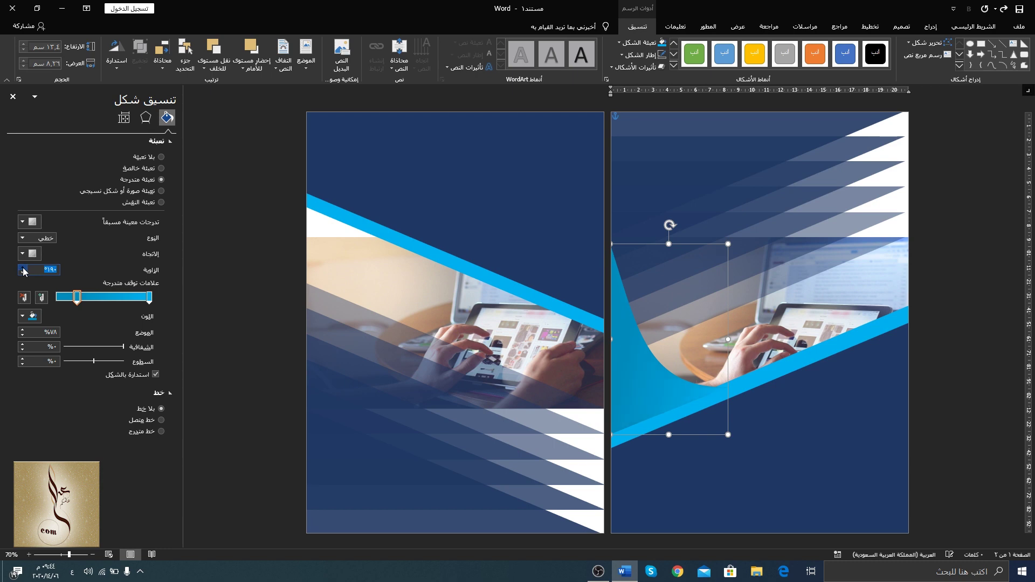
pyautogui.moveTo(149, 298); pyautogui.dragTo(115, 297)
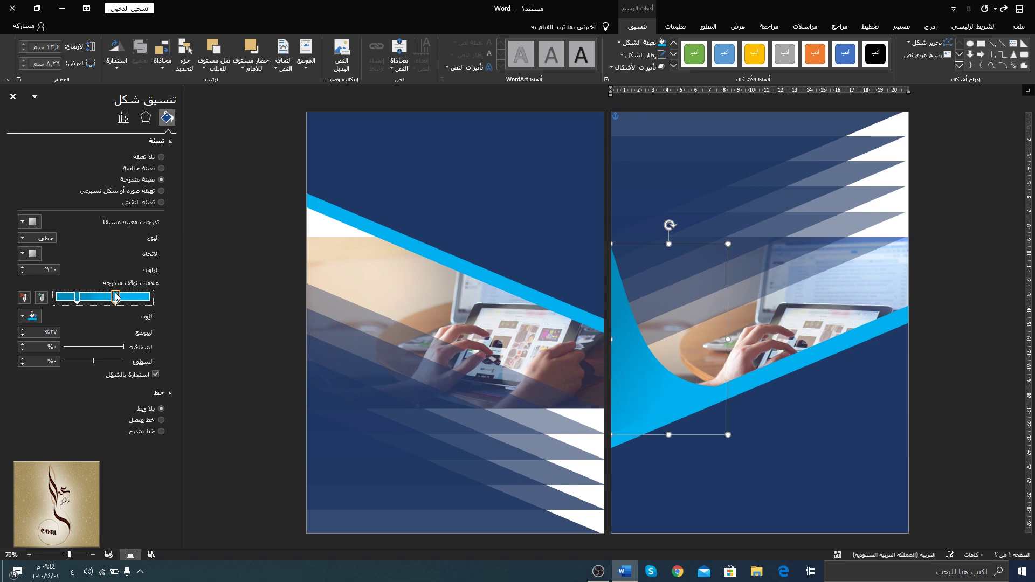
pyautogui.click(23, 268)
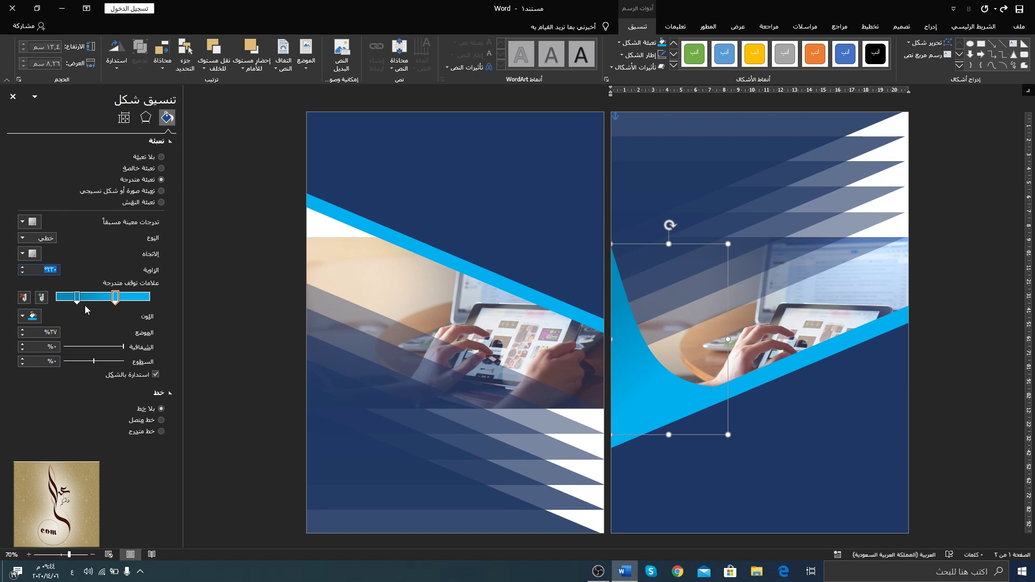
pyautogui.moveTo(77, 297); pyautogui.dragTo(104, 301)
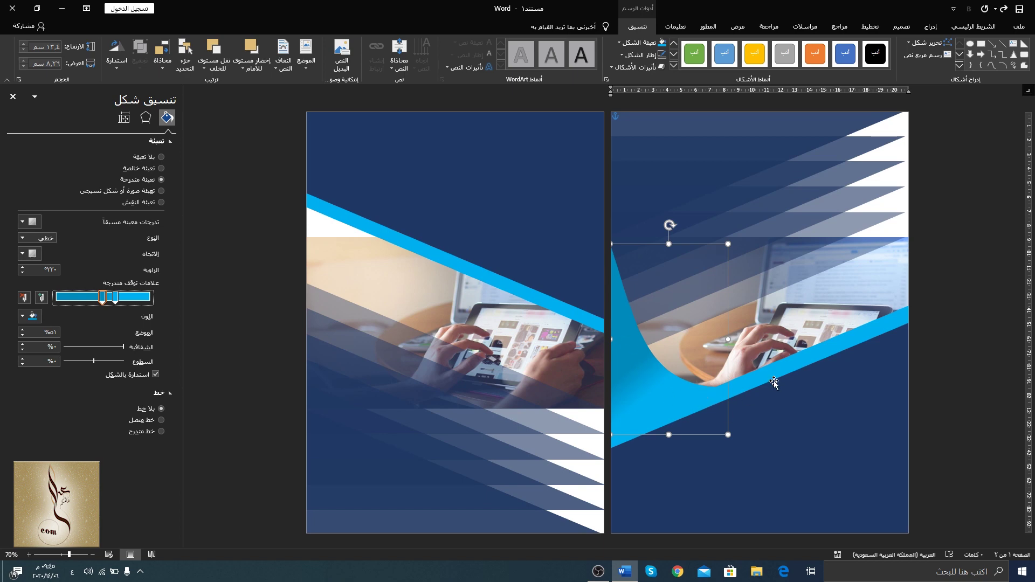
pyautogui.click(13, 98)
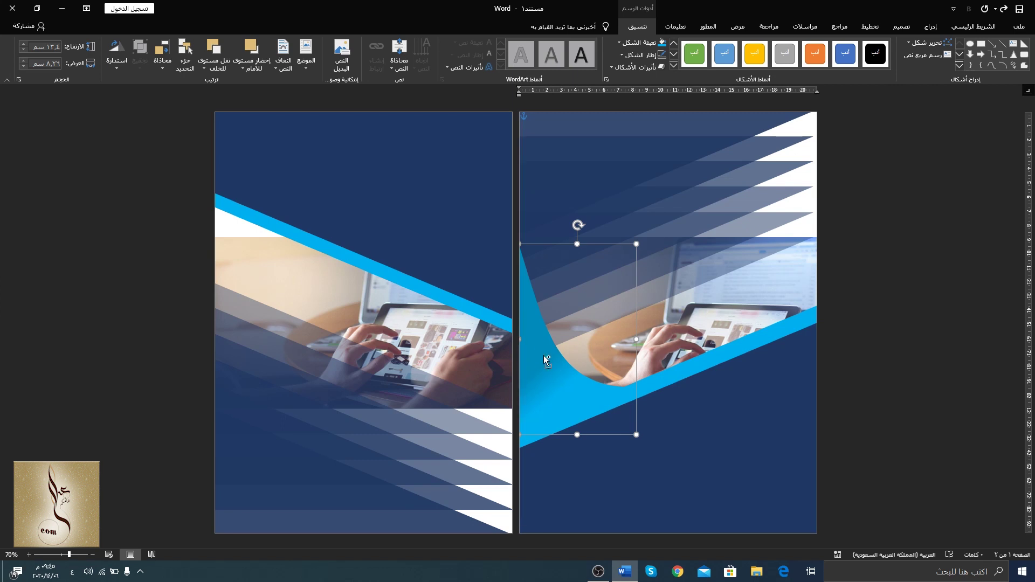
# Copy the gradient swoosh onto the left page, flip it horizontally, and align it to the outer edge.
pyautogui.moveTo(548, 371); pyautogui.dragTo(281, 330)
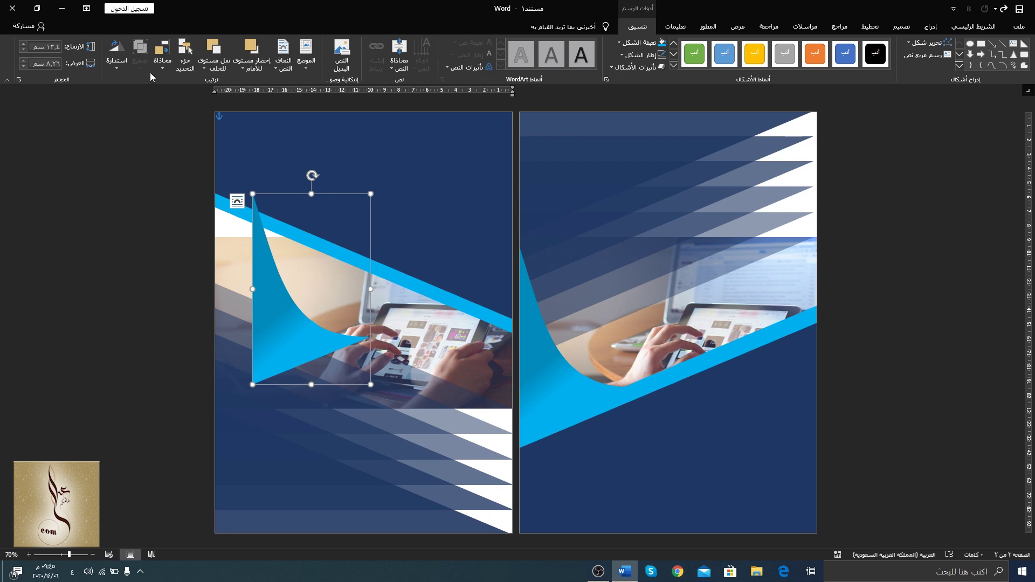
pyautogui.click(116, 53)
pyautogui.click(82, 114)
pyautogui.moveTo(306, 235); pyautogui.dragTo(268, 244)
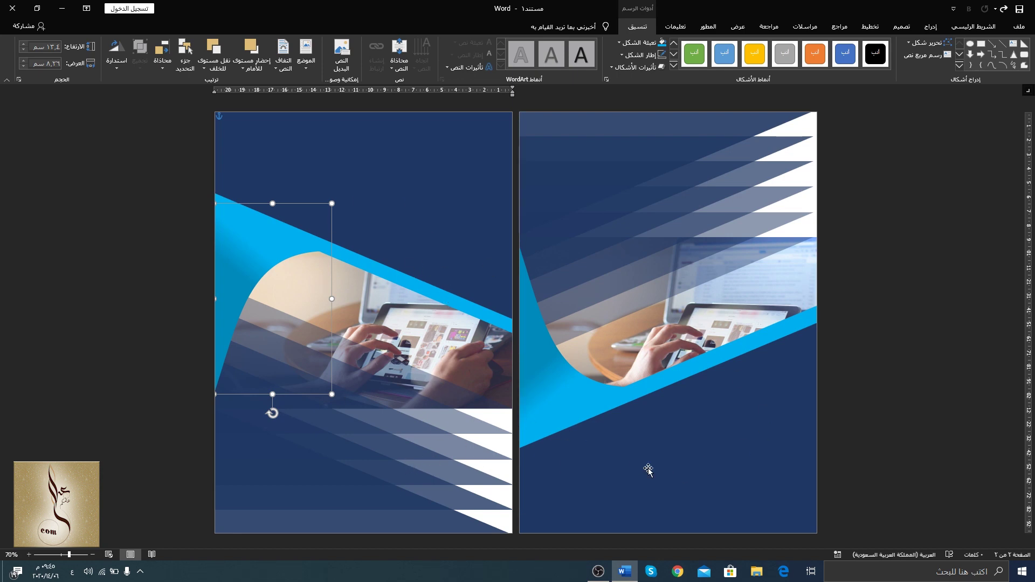
pyautogui.click(675, 327)
pyautogui.click(739, 388)
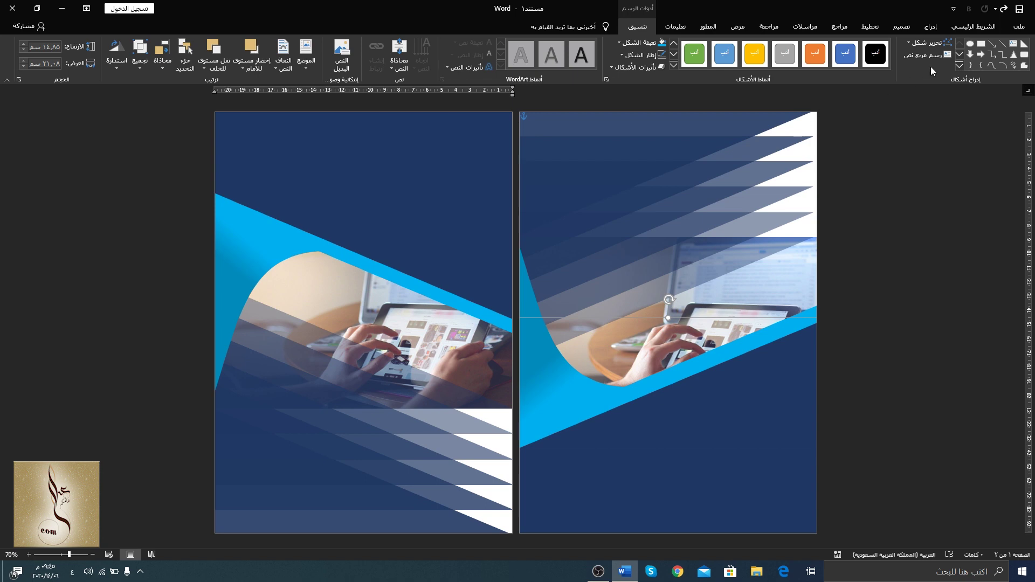
pyautogui.click(930, 26)
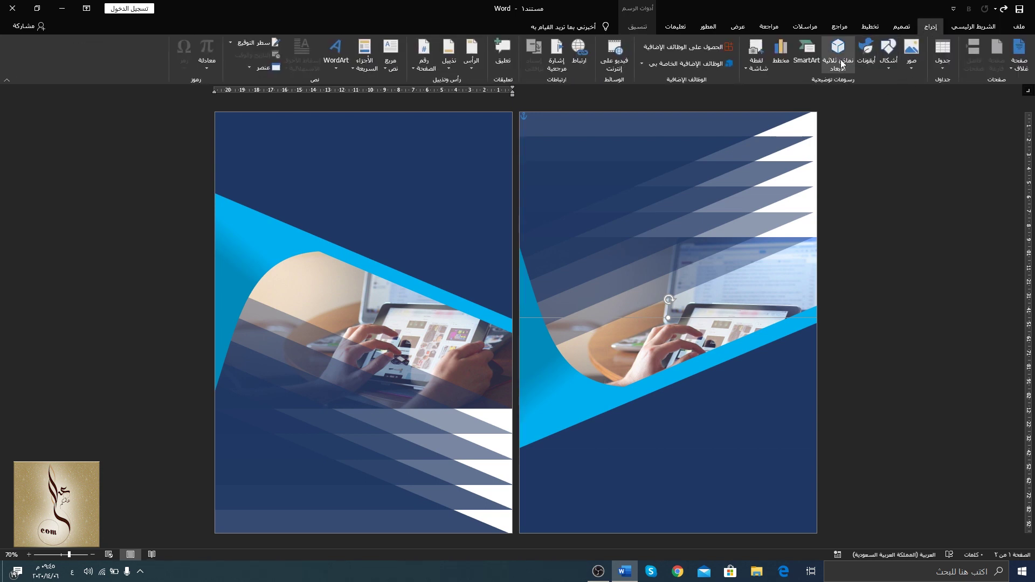
# Draw a rectangle across the top of the right page, give it a gradient fill, and send it backward.
pyautogui.click(885, 67)
pyautogui.click(847, 98)
pyautogui.moveTo(525, 121); pyautogui.dragTo(817, 255)
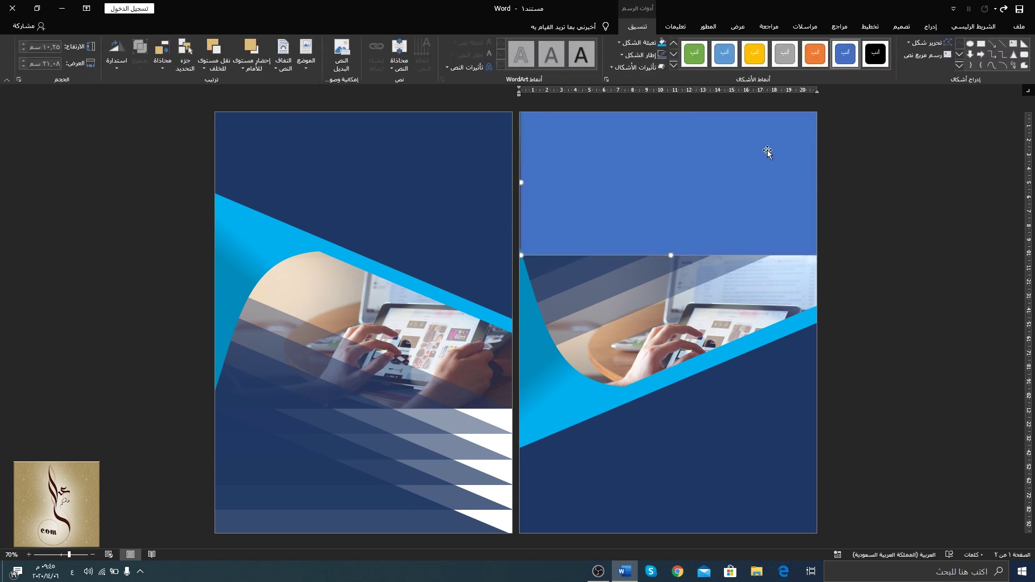
pyautogui.rightClick(745, 157)
pyautogui.click(679, 364)
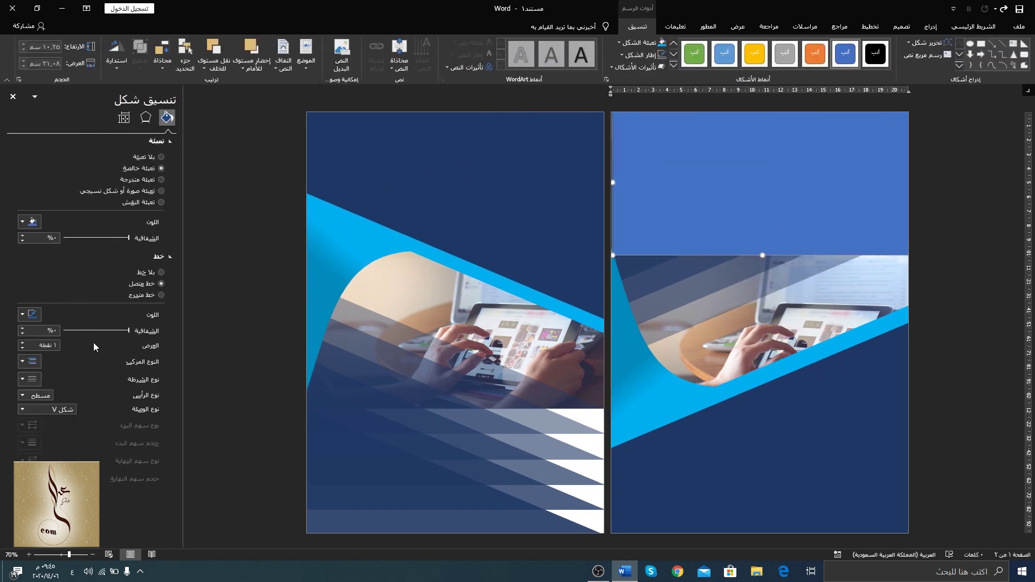
pyautogui.click(140, 178)
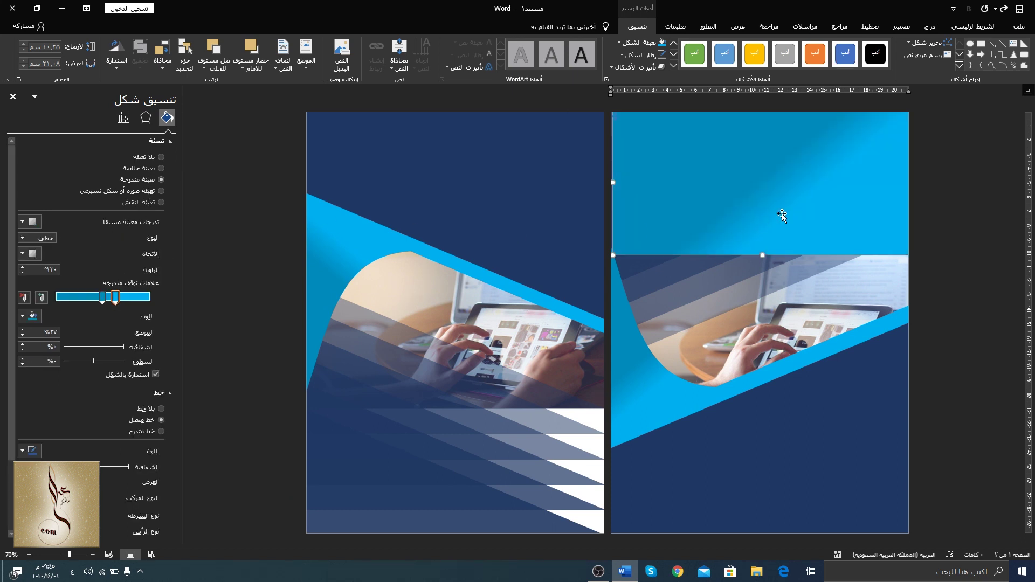
pyautogui.click(204, 68)
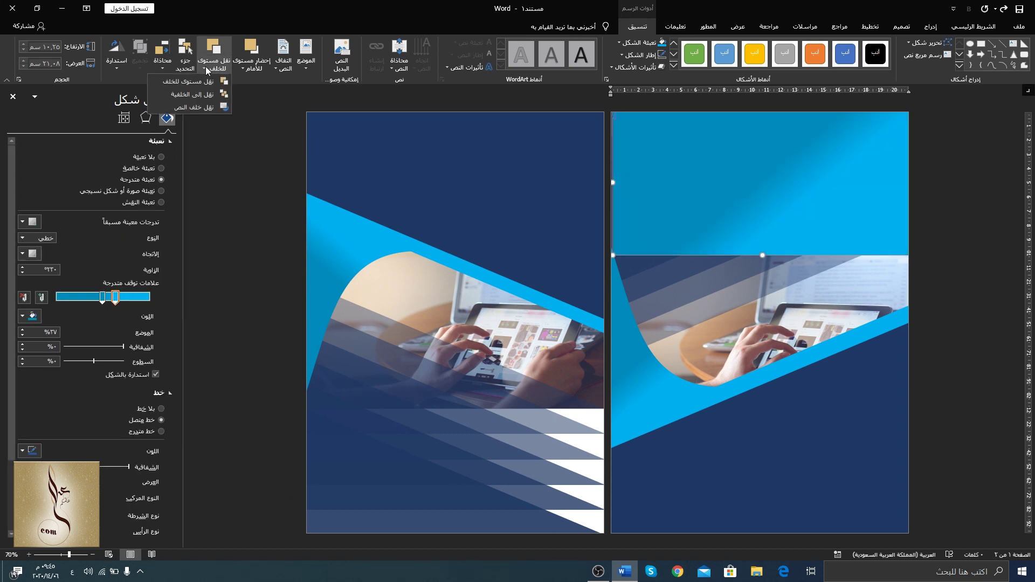
pyautogui.click(183, 95)
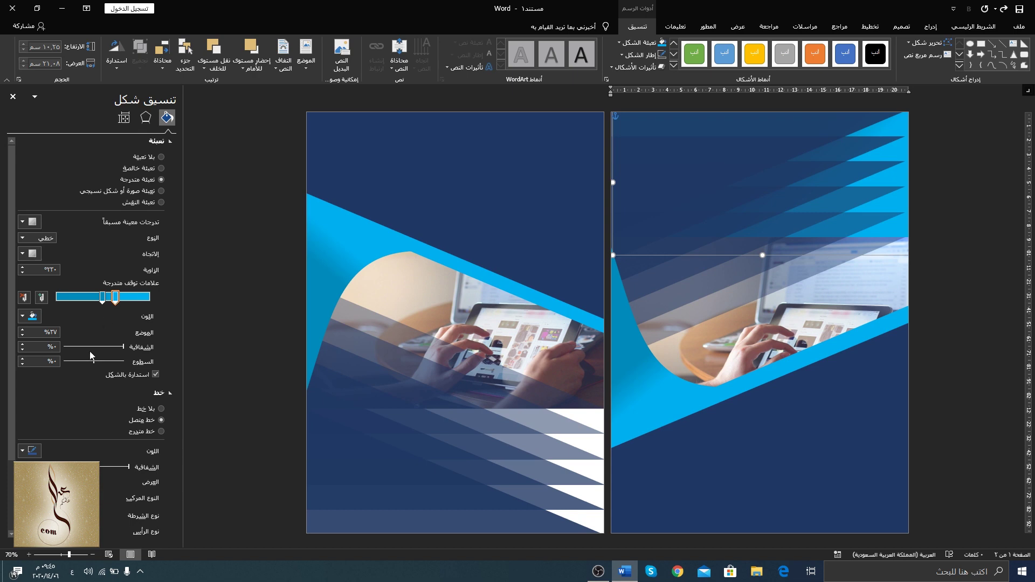
# Raise the gradient stops' transparency to 88% and place a copy over the left page's photo.
pyautogui.moveTo(121, 348); pyautogui.dragTo(71, 346)
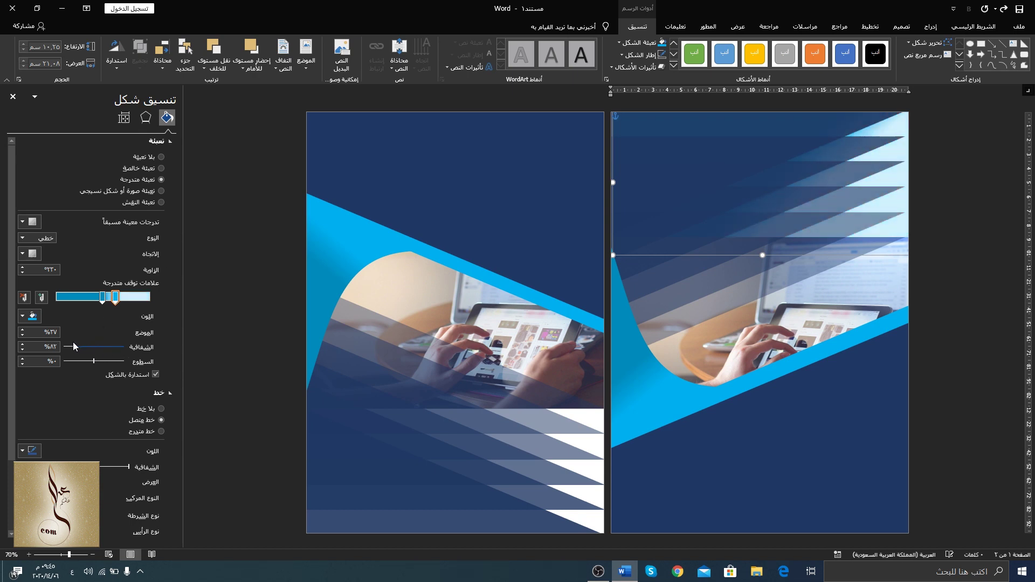
pyautogui.moveTo(106, 299); pyautogui.dragTo(78, 298)
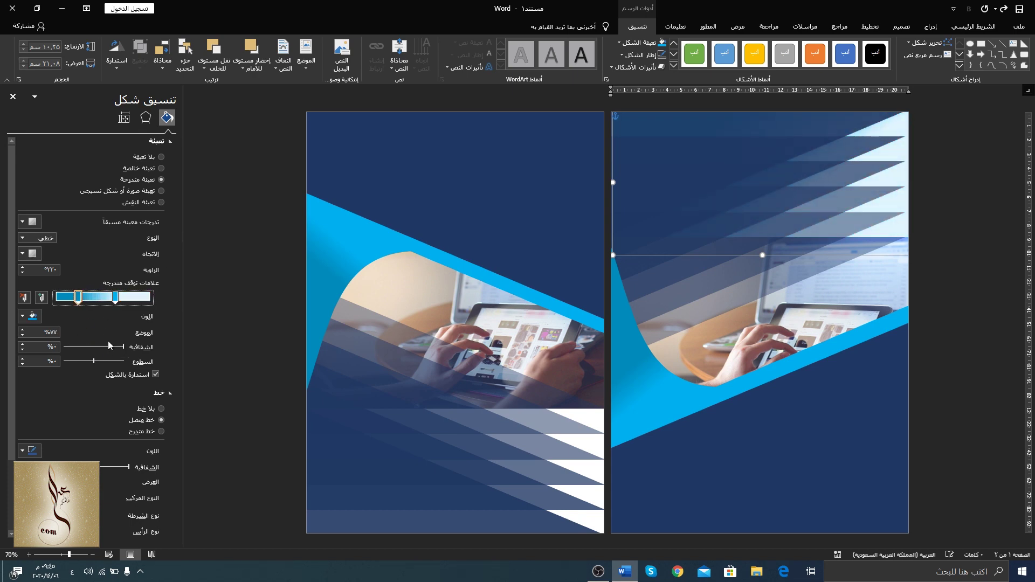
pyautogui.moveTo(124, 348); pyautogui.dragTo(104, 349)
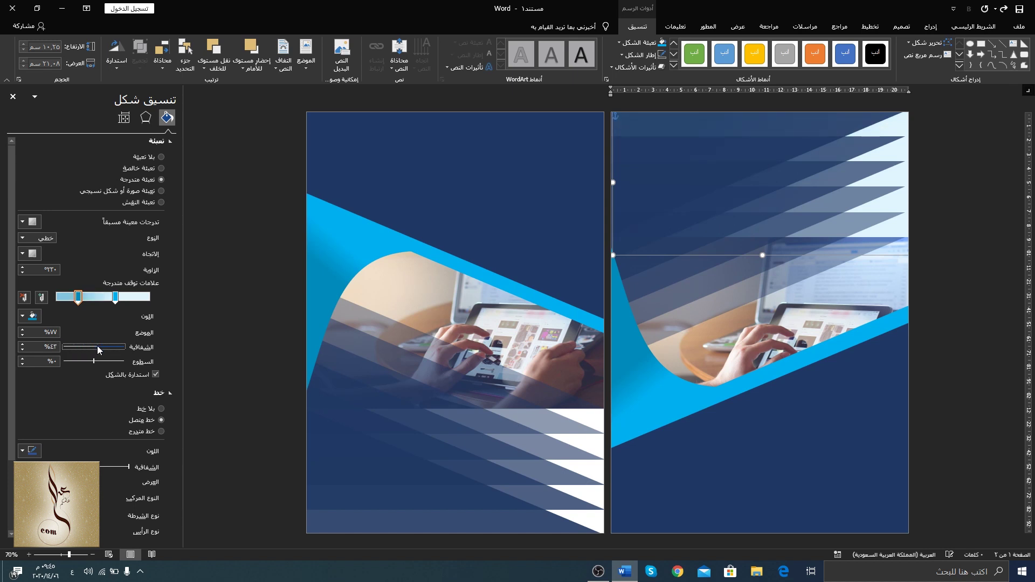
pyautogui.moveTo(108, 345); pyautogui.dragTo(82, 347)
pyautogui.moveTo(850, 201); pyautogui.dragTo(532, 380)
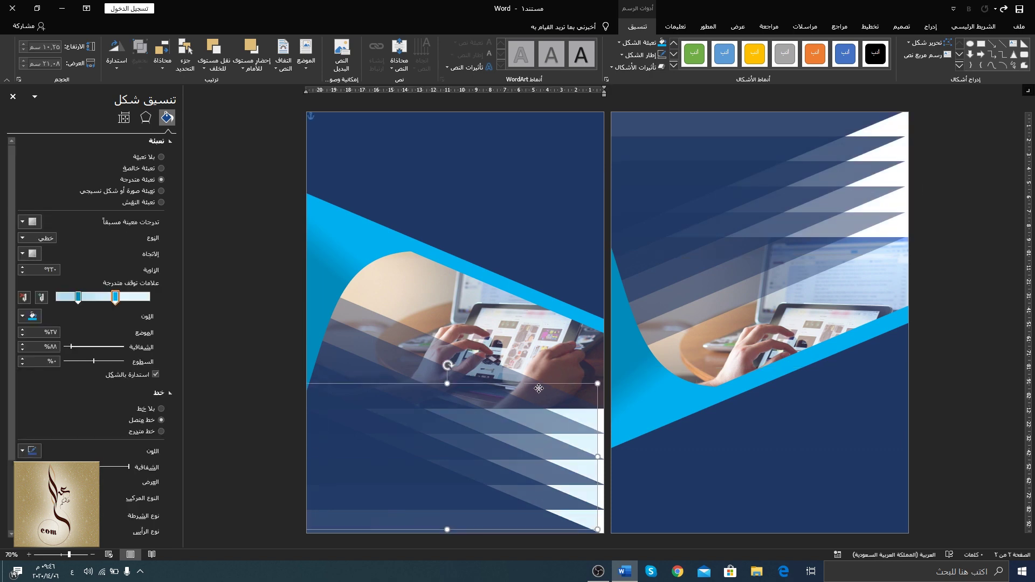
pyautogui.moveTo(530, 378); pyautogui.dragTo(548, 389)
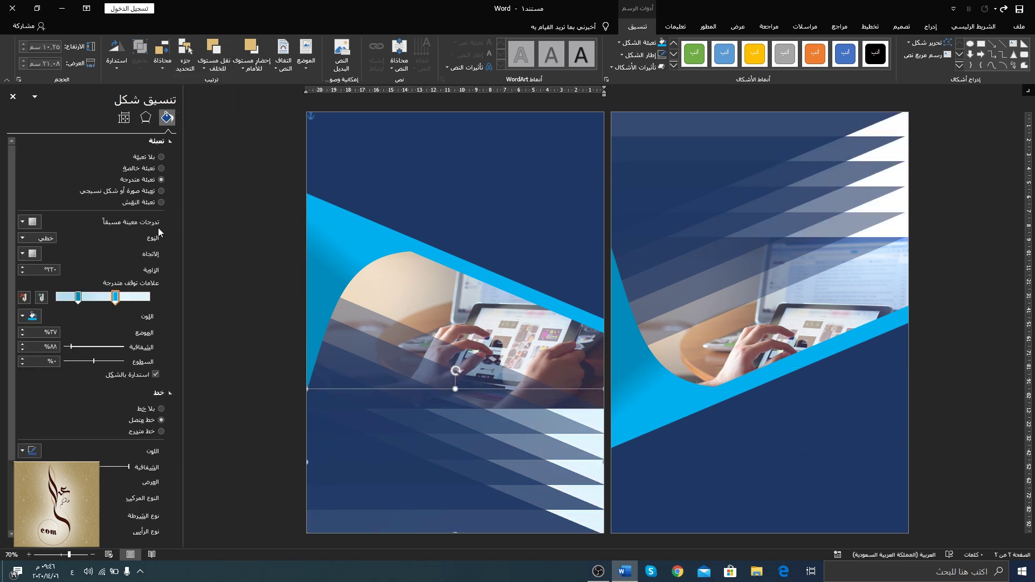
pyautogui.click(13, 97)
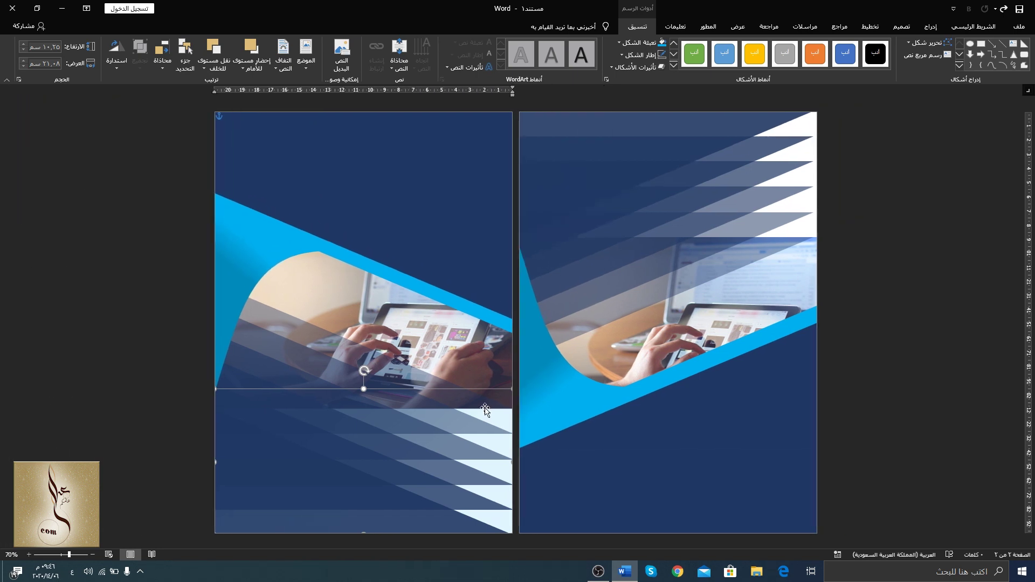
pyautogui.click(610, 458)
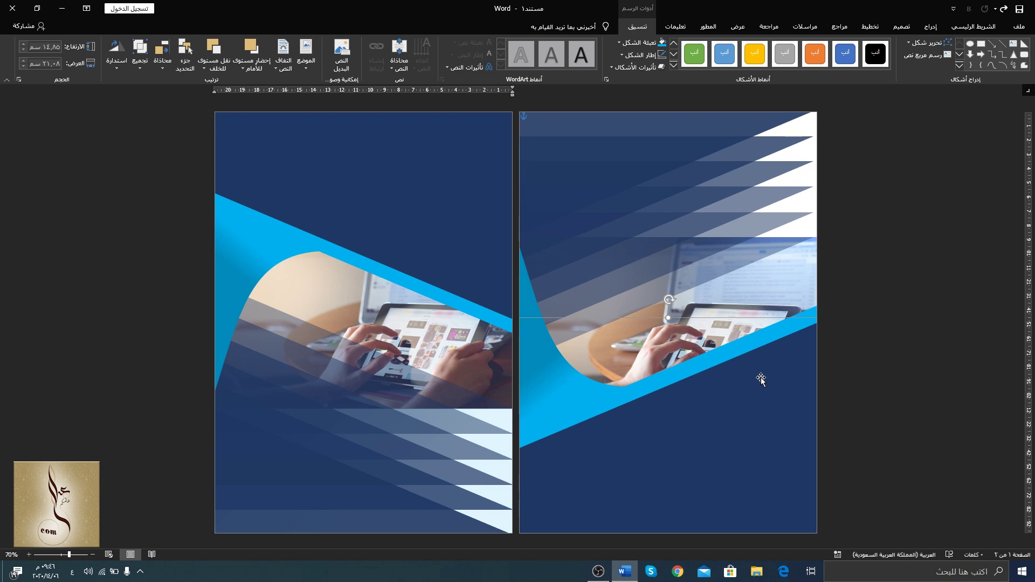
# Insert a WordArt box reading 'تصميم المحتوى التعليمي' and position it inside the right page's navy area.
pyautogui.click(930, 27)
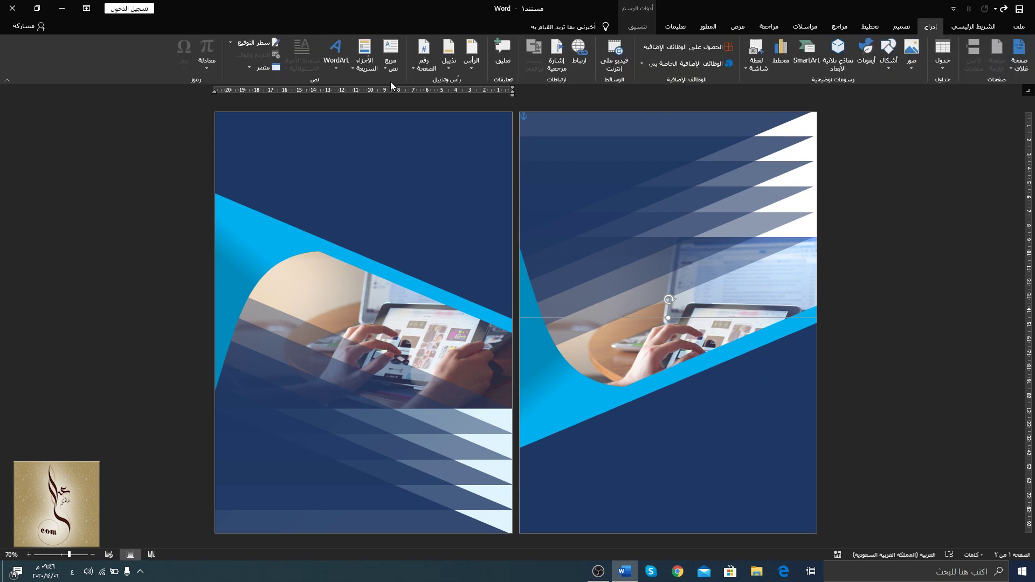
pyautogui.click(335, 54)
pyautogui.click(330, 88)
pyautogui.moveTo(585, 343); pyautogui.dragTo(713, 425)
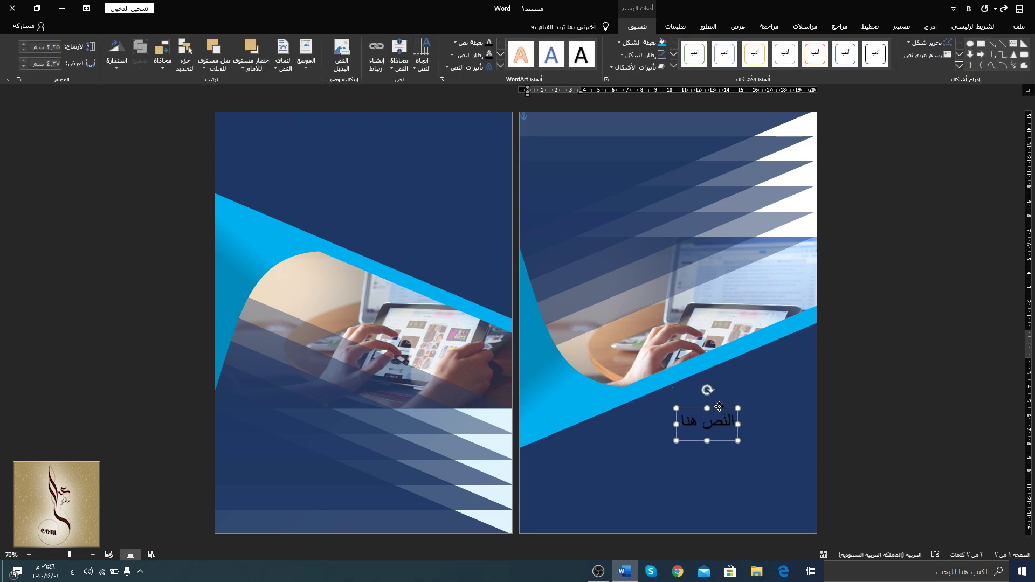
pyautogui.click(709, 423)
pyautogui.doubleClick(712, 423)
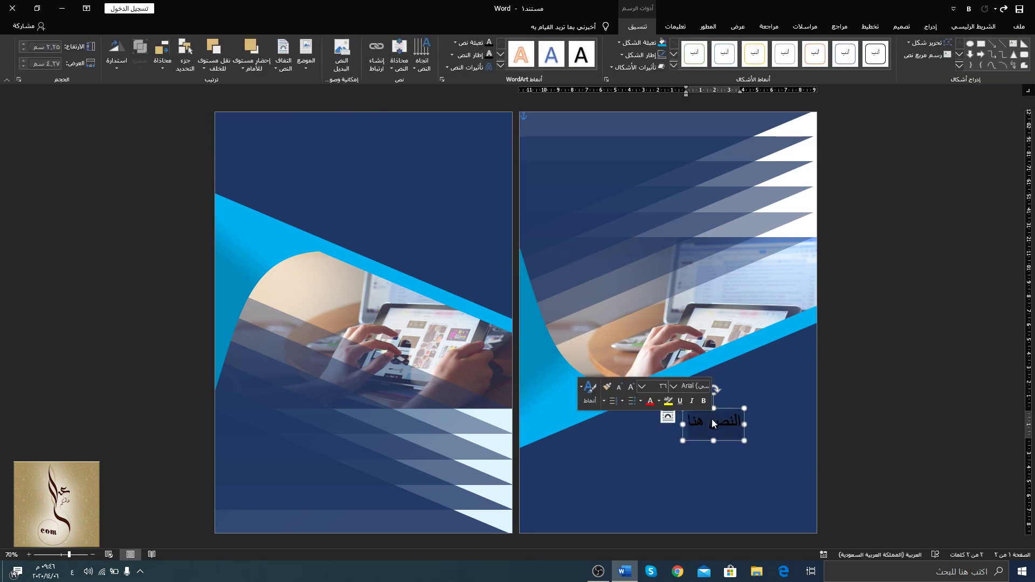
pyautogui.write('تصميم ال')
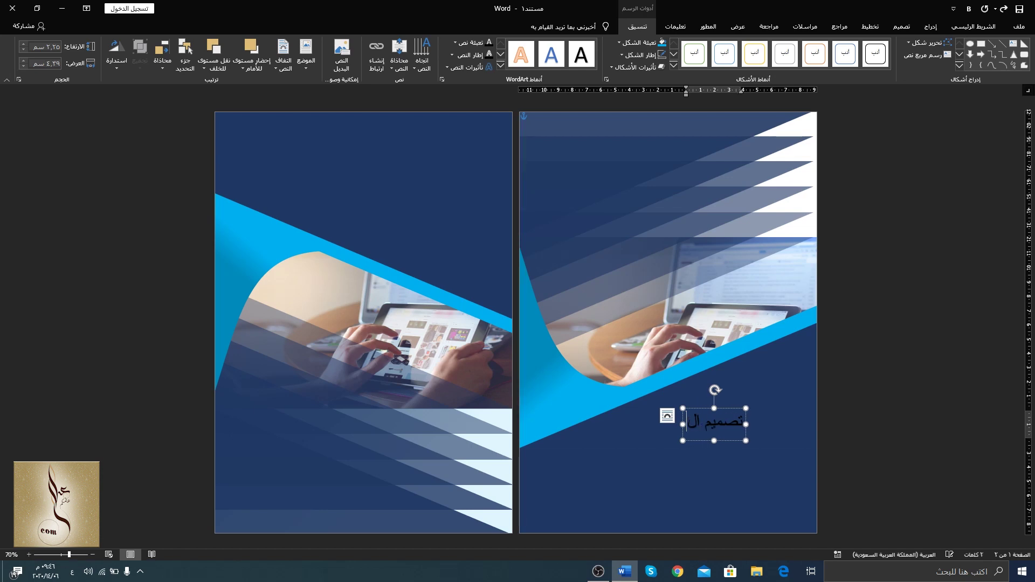
pyautogui.write('محتوى التعلي')
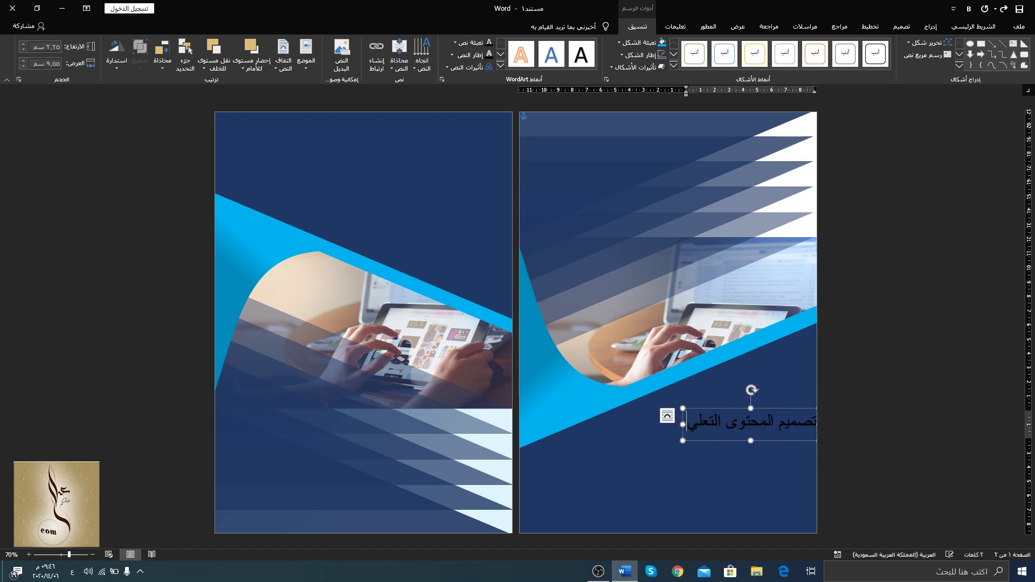
pyautogui.write('مي')
pyautogui.moveTo(728, 413); pyautogui.dragTo(693, 407)
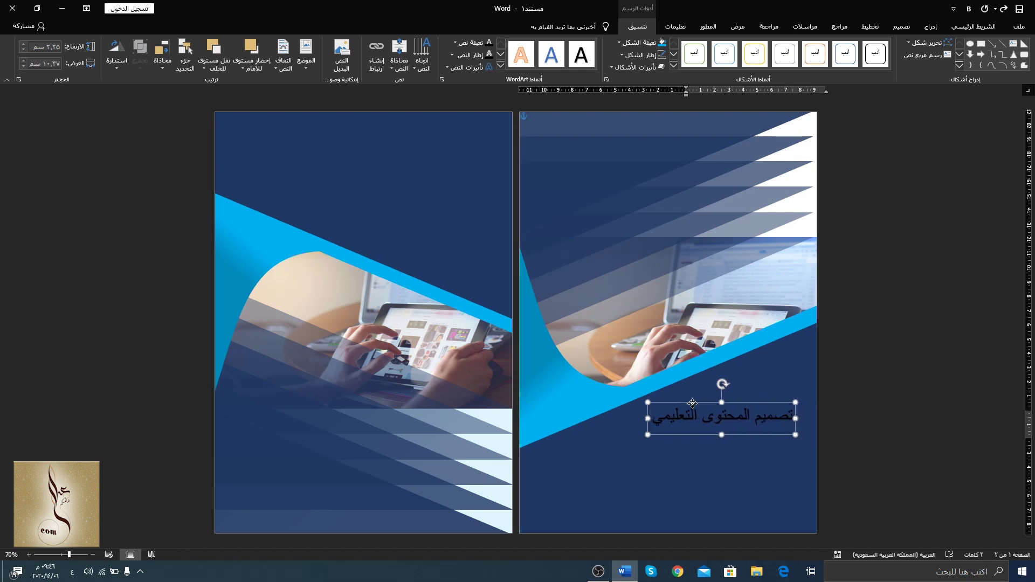
pyautogui.click(974, 27)
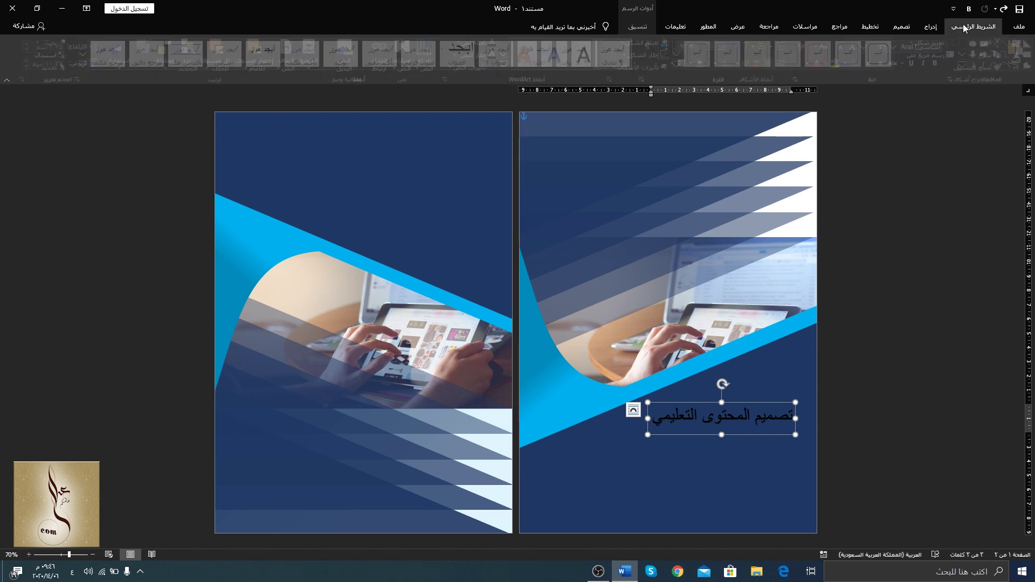
pyautogui.click(813, 64)
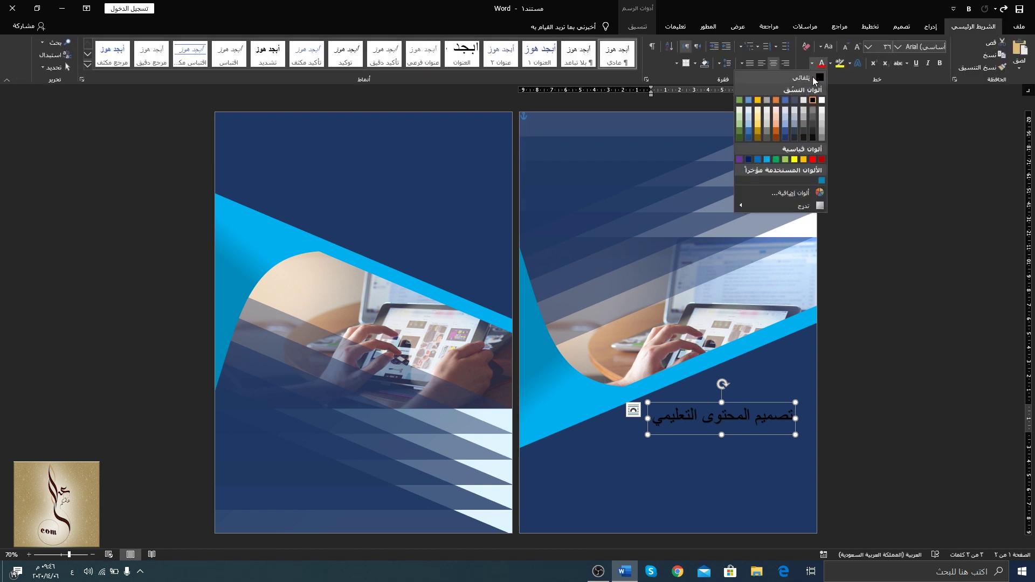
# Make the title light-coloured, bold Sakkal Majalla, enlarged to size 60.
pyautogui.click(786, 107)
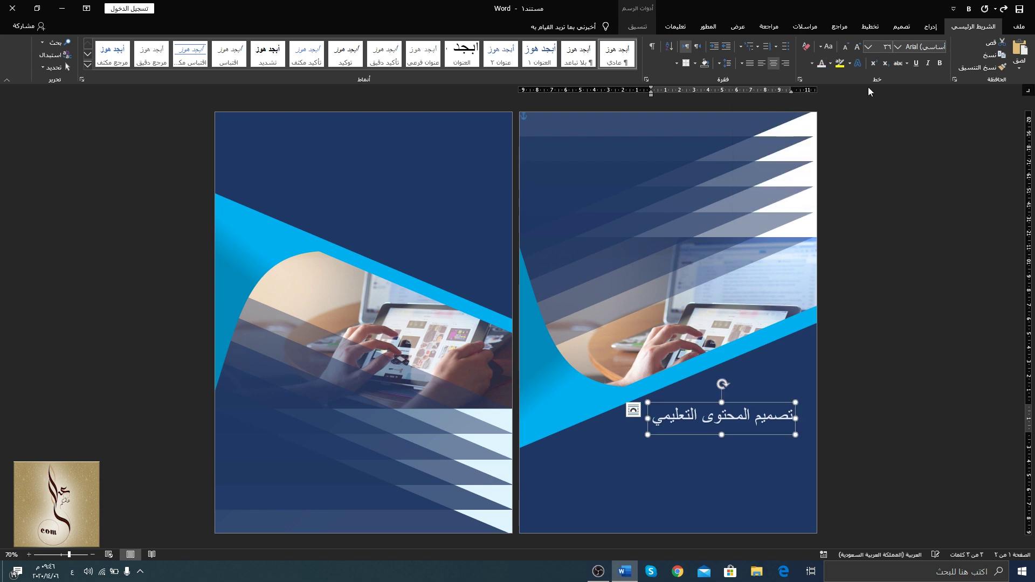
pyautogui.click(898, 48)
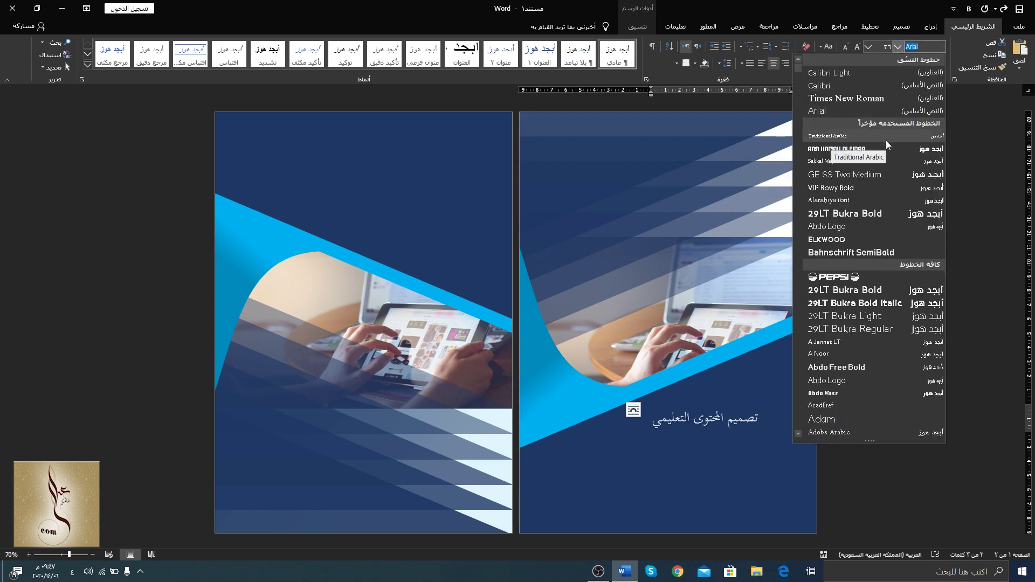
pyautogui.click(888, 161)
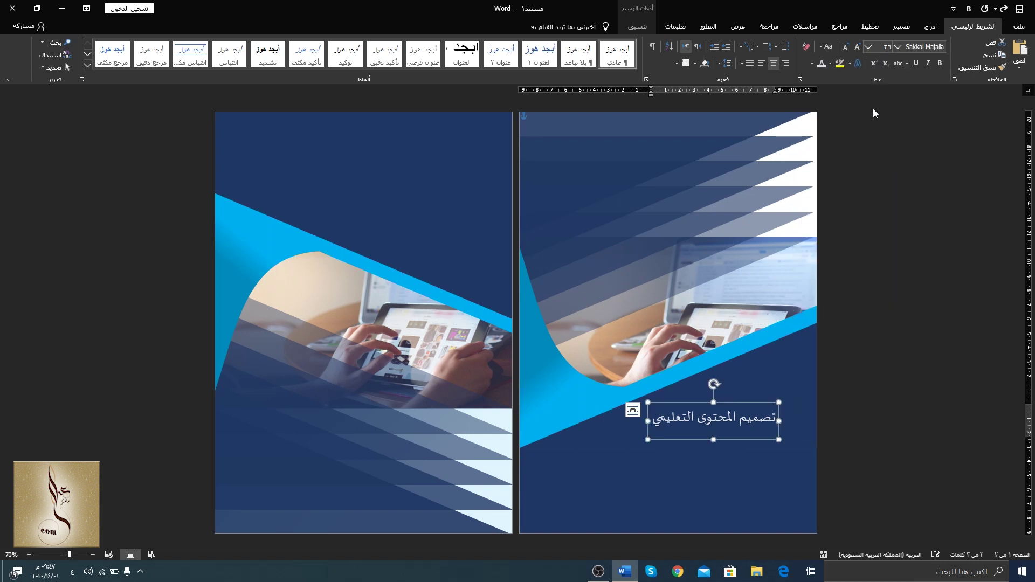
pyautogui.click(944, 62)
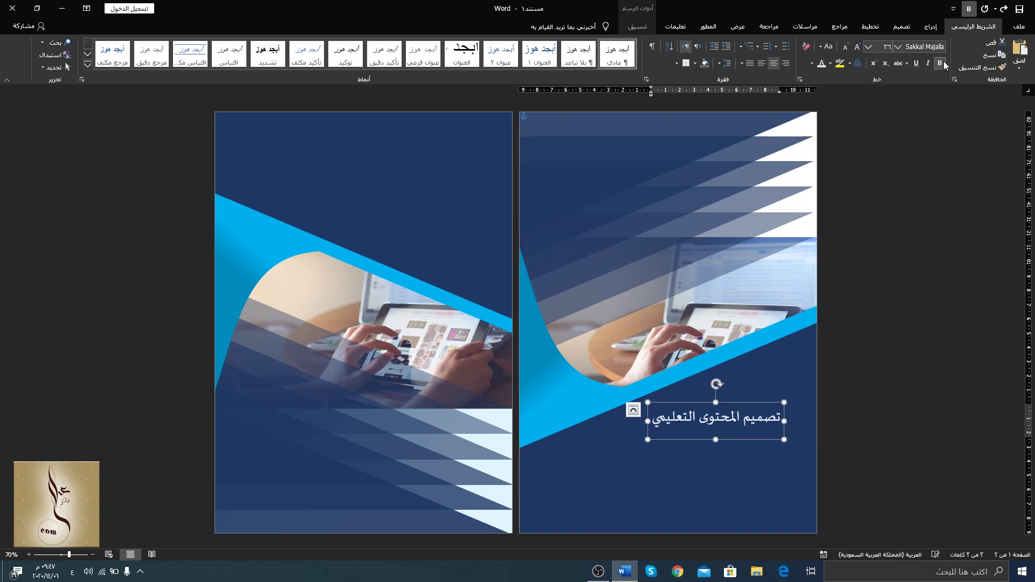
pyautogui.click(856, 47)
pyautogui.click(857, 48)
pyautogui.click(856, 47)
pyautogui.click(856, 47)
pyautogui.click(857, 48)
pyautogui.click(856, 47)
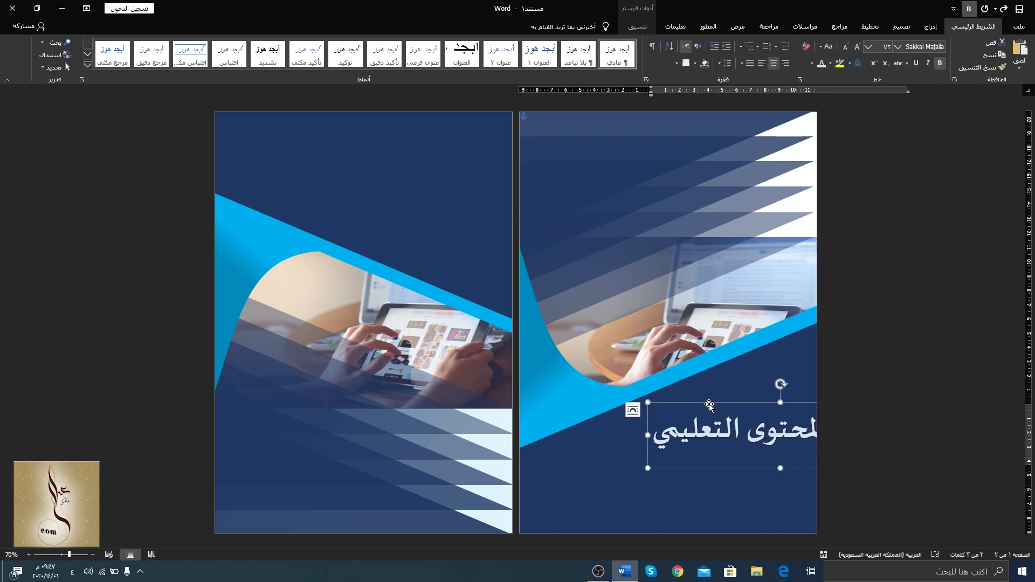
# Position the title under the blue band and duplicate it just below.
pyautogui.moveTo(709, 405); pyautogui.dragTo(639, 419)
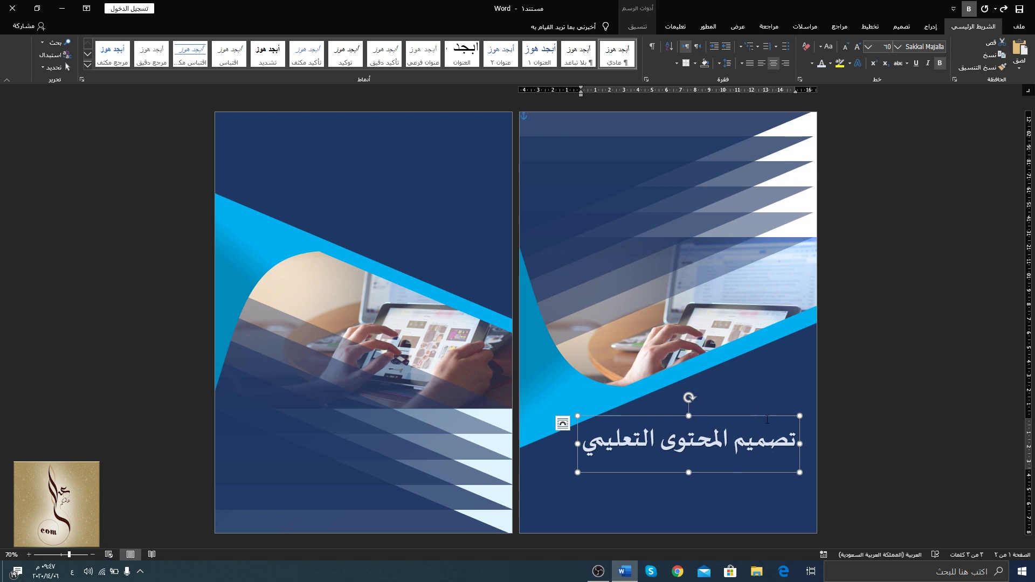
pyautogui.moveTo(765, 416); pyautogui.dragTo(777, 407)
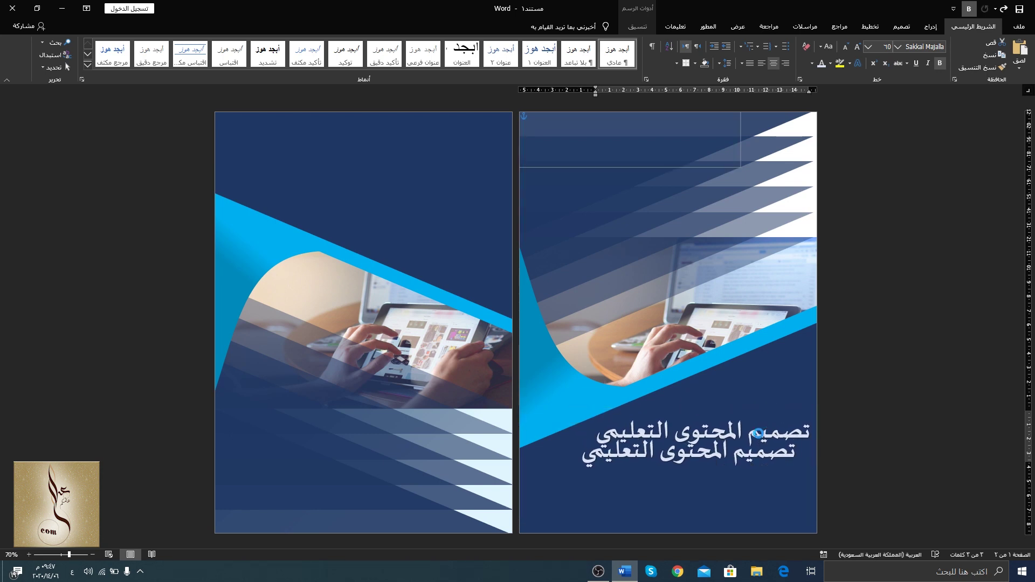
pyautogui.moveTo(777, 407); pyautogui.dragTo(781, 442)
# Retype the copy as 'في ظل التعليم الالكتروني' and shrink it to size 28.
pyautogui.tripleClick(747, 471)
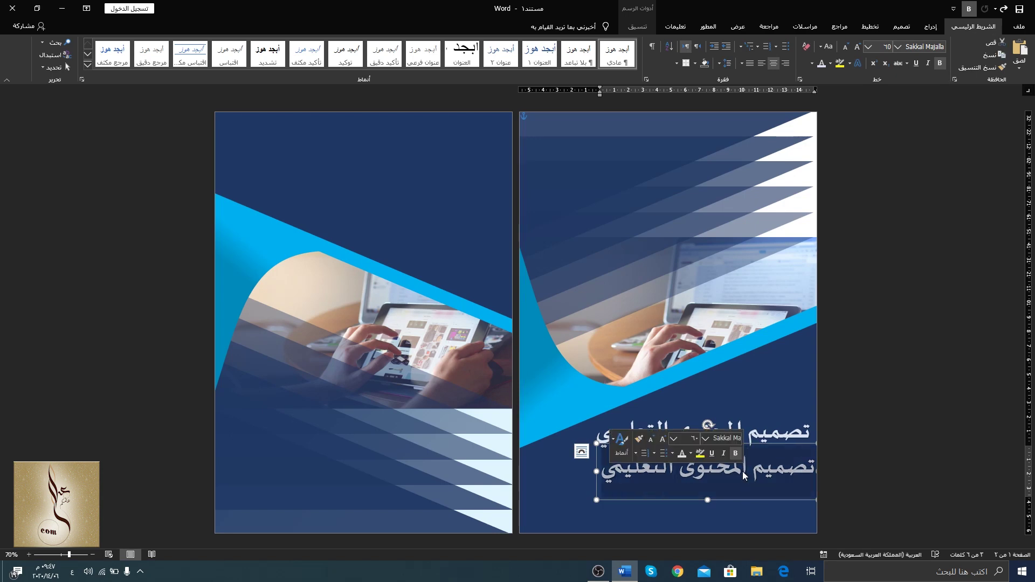
pyautogui.write('في ظل التع')
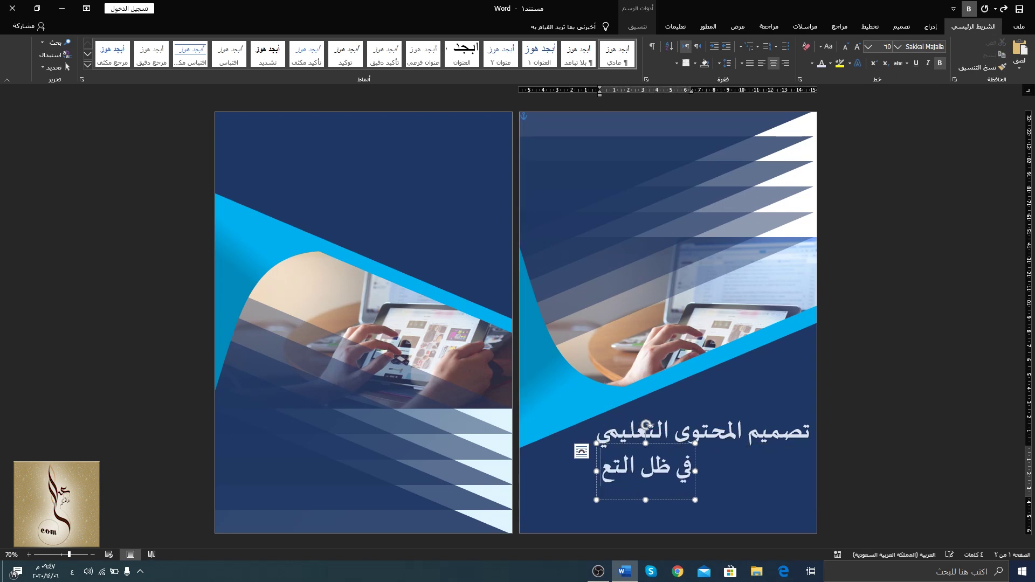
pyautogui.write('ليم الالكترو')
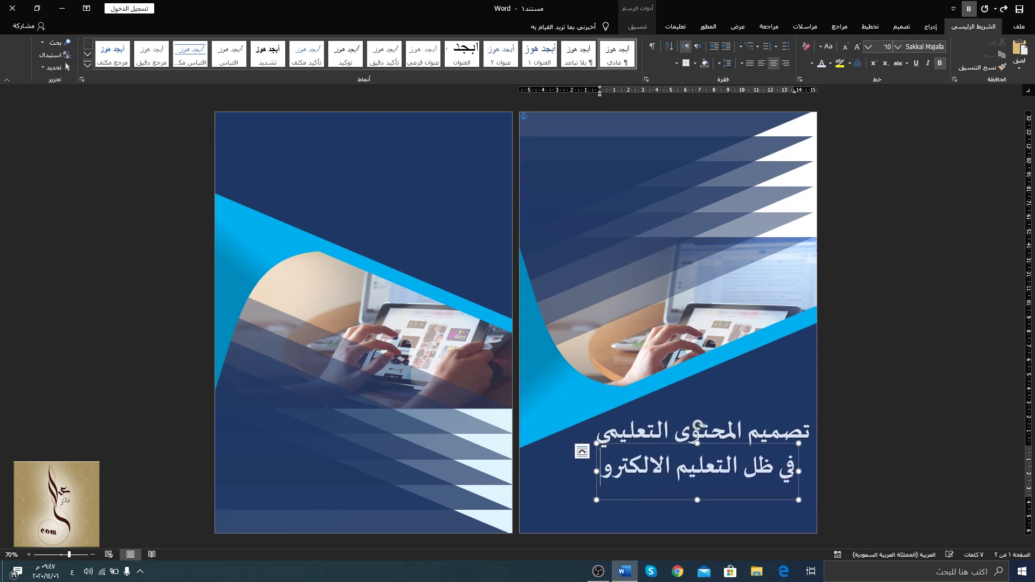
pyautogui.write('ني')
pyautogui.click(682, 500)
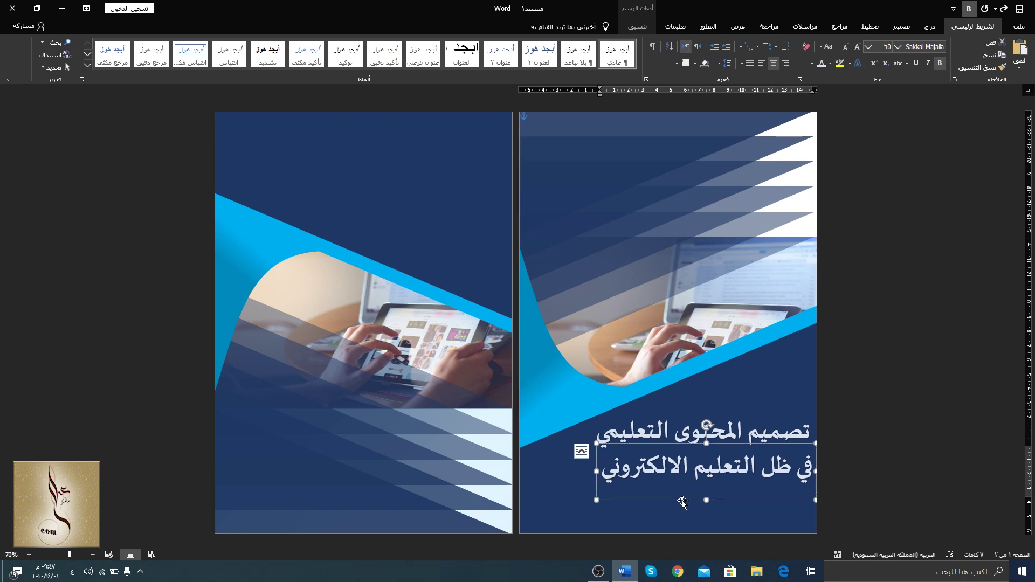
pyautogui.click(845, 47)
pyautogui.click(846, 46)
pyautogui.click(845, 47)
pyautogui.click(845, 47)
pyautogui.click(846, 47)
pyautogui.click(845, 46)
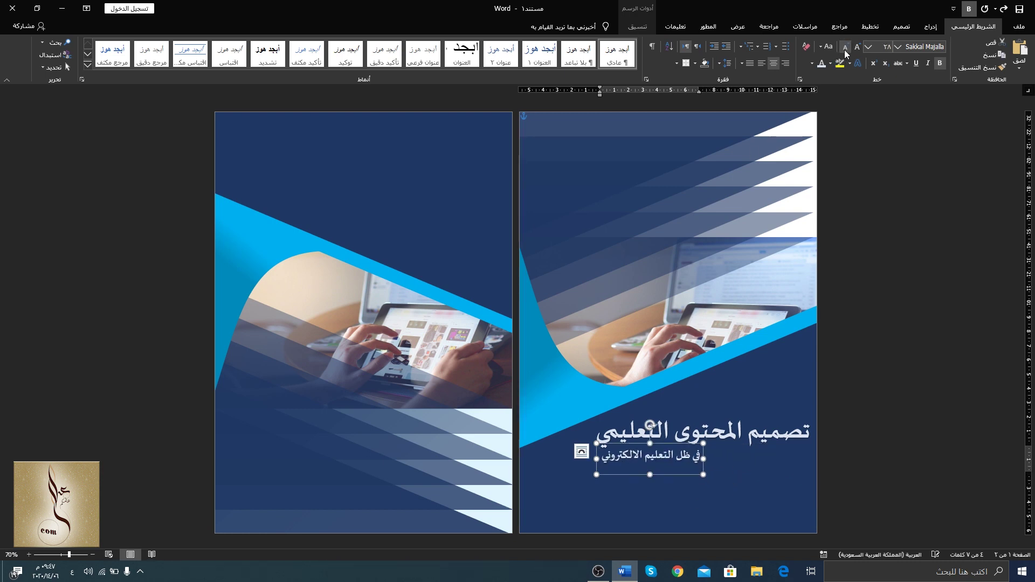
# Move the subtitle up so it sits just beneath the main title.
pyautogui.moveTo(634, 445); pyautogui.dragTo(631, 449)
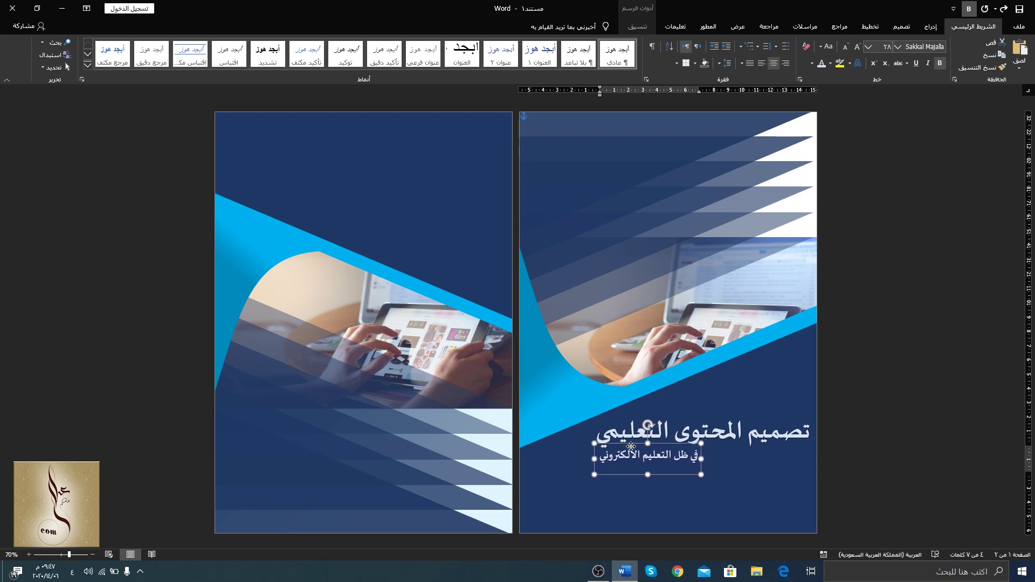
pyautogui.click(800, 475)
pyautogui.click(931, 26)
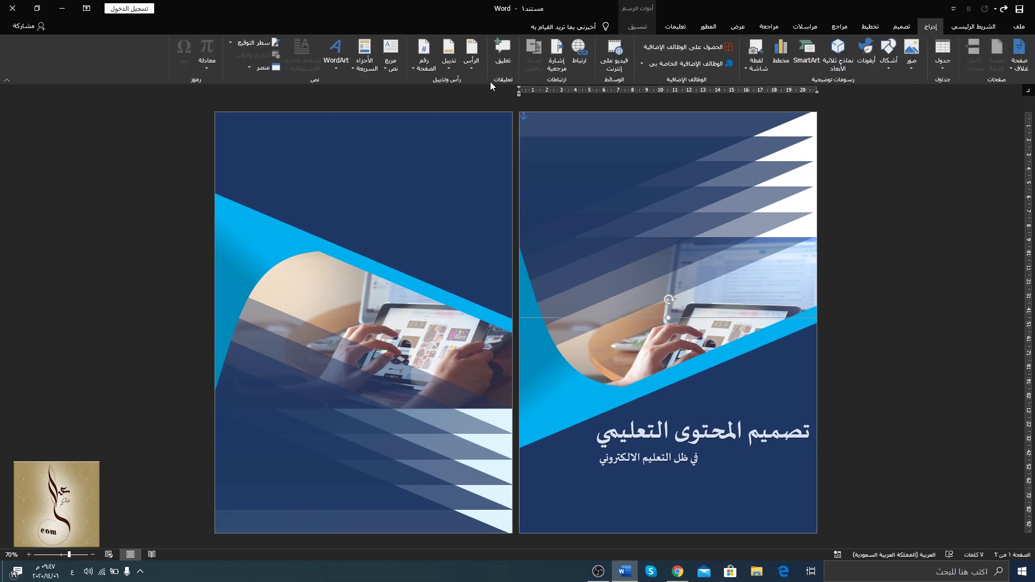
# Insert an 'E-Learning' WordArt and place it at the right page's top-left.
pyautogui.click(345, 58)
pyautogui.click(332, 89)
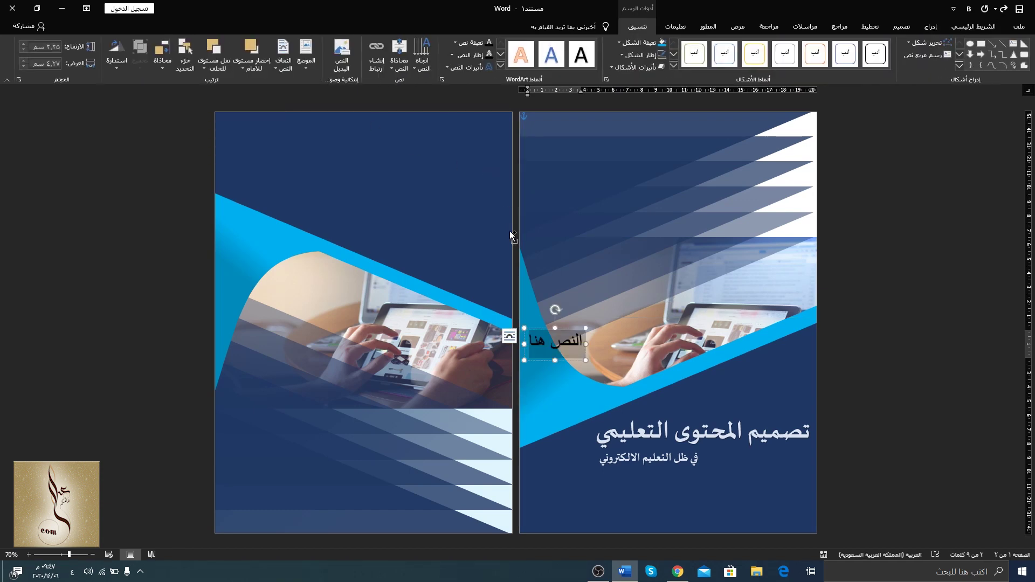
pyautogui.write('E-Learning')
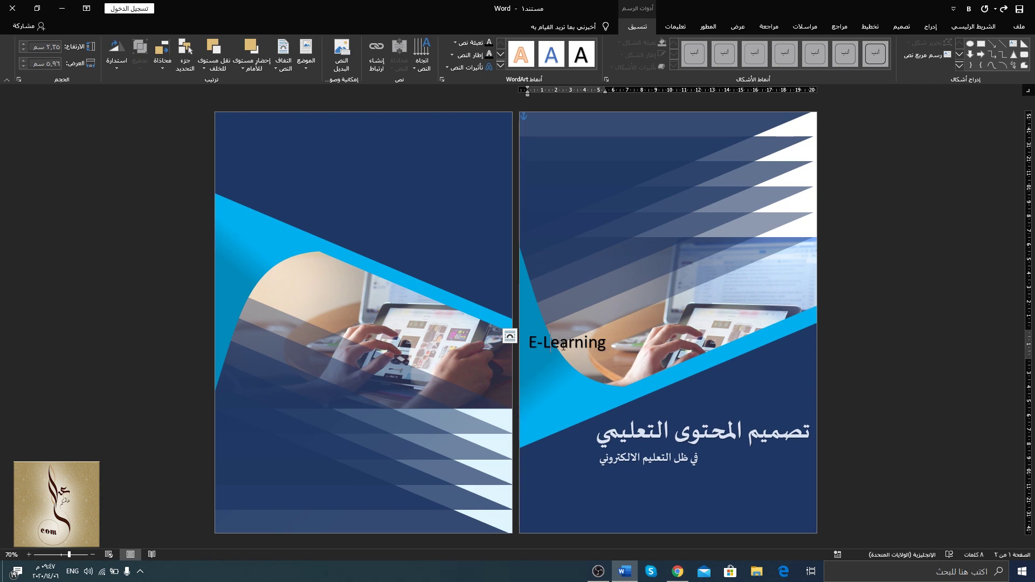
pyautogui.moveTo(563, 347); pyautogui.dragTo(590, 147)
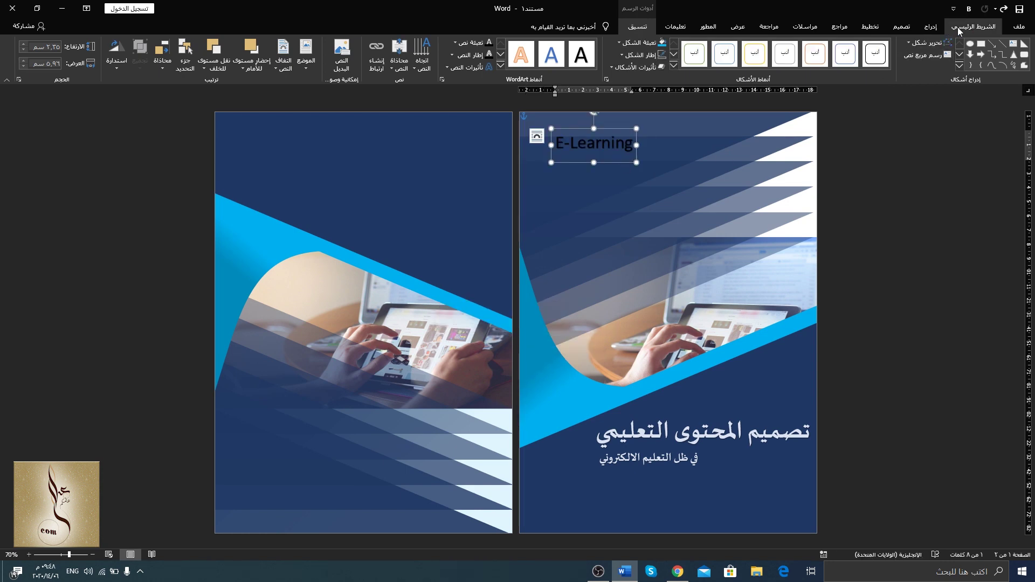
# Colour the E-Learning text yellow.
pyautogui.click(958, 27)
pyautogui.click(813, 64)
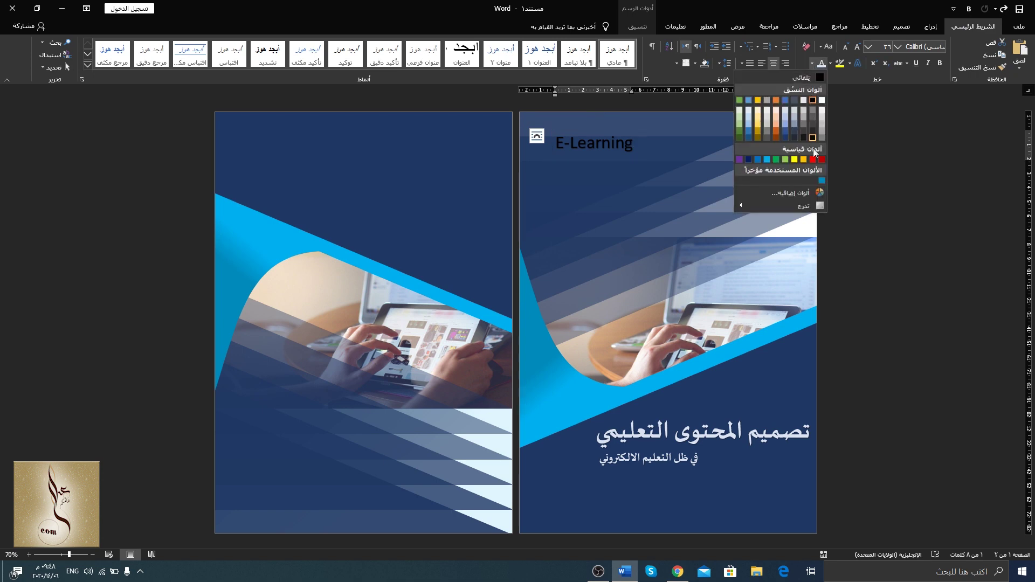
pyautogui.click(795, 159)
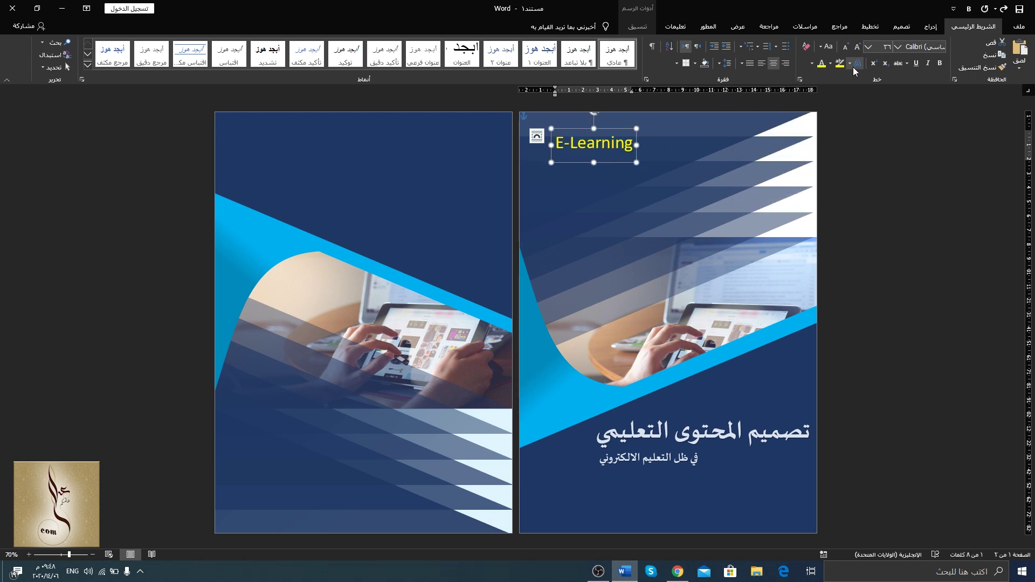
pyautogui.click(898, 48)
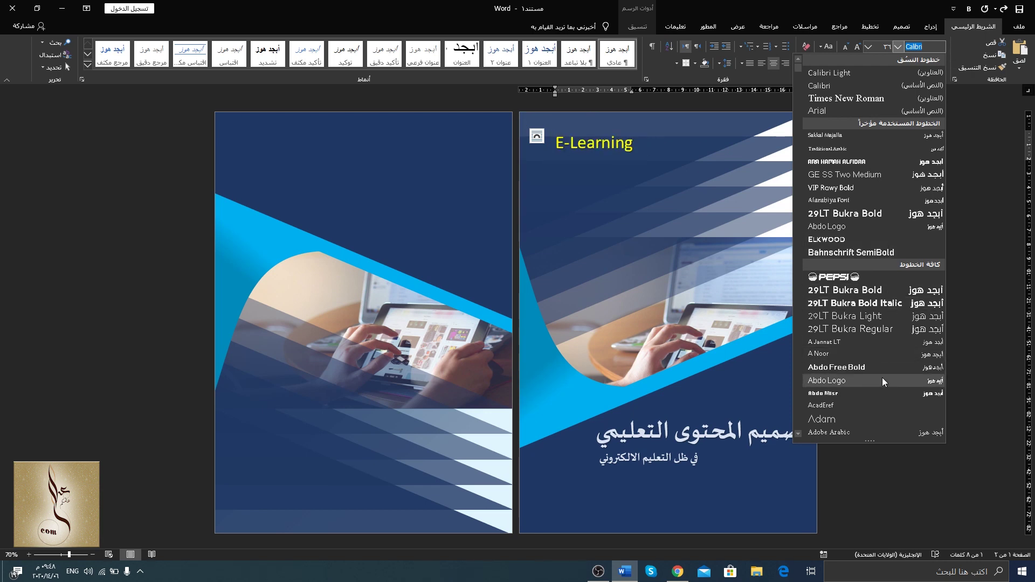
# Set E-Learning to Ara Hamah 1964 B Bold at size 72 and tuck it into the top-left corner.
pyautogui.scroll(-5, 881, 400)
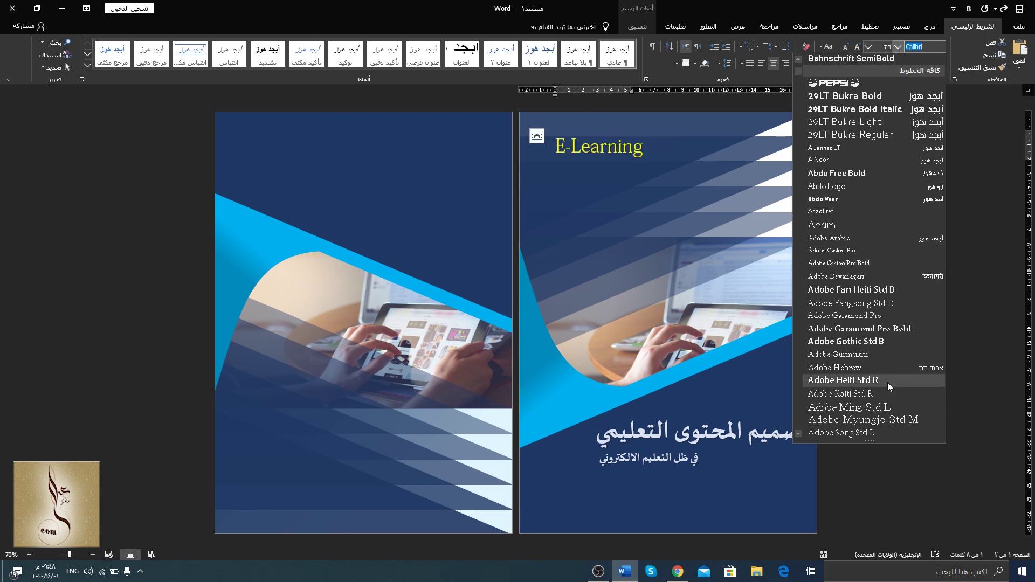
pyautogui.scroll(-5, 890, 389)
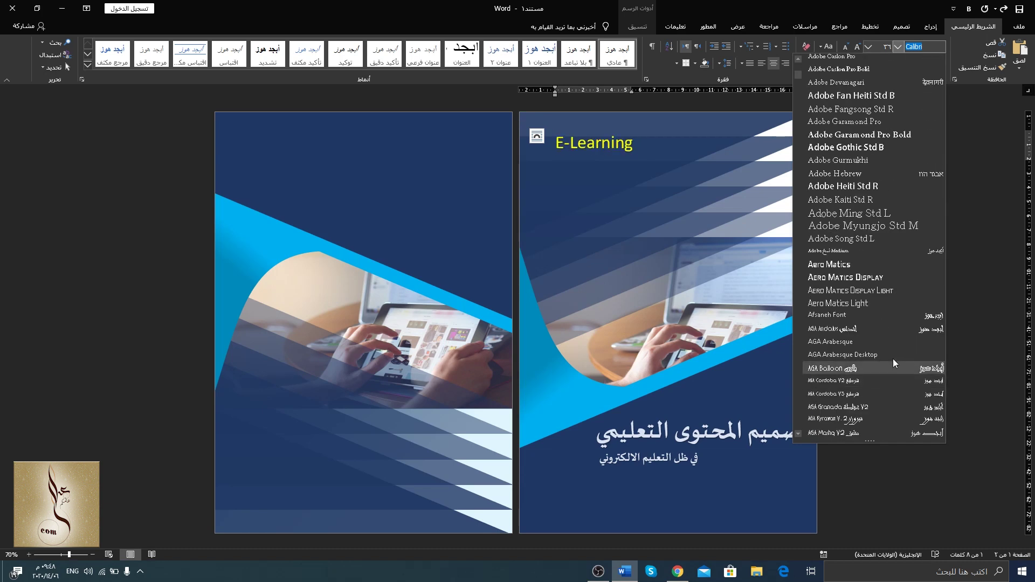
pyautogui.scroll(-3, 893, 350)
pyautogui.scroll(-4, 894, 351)
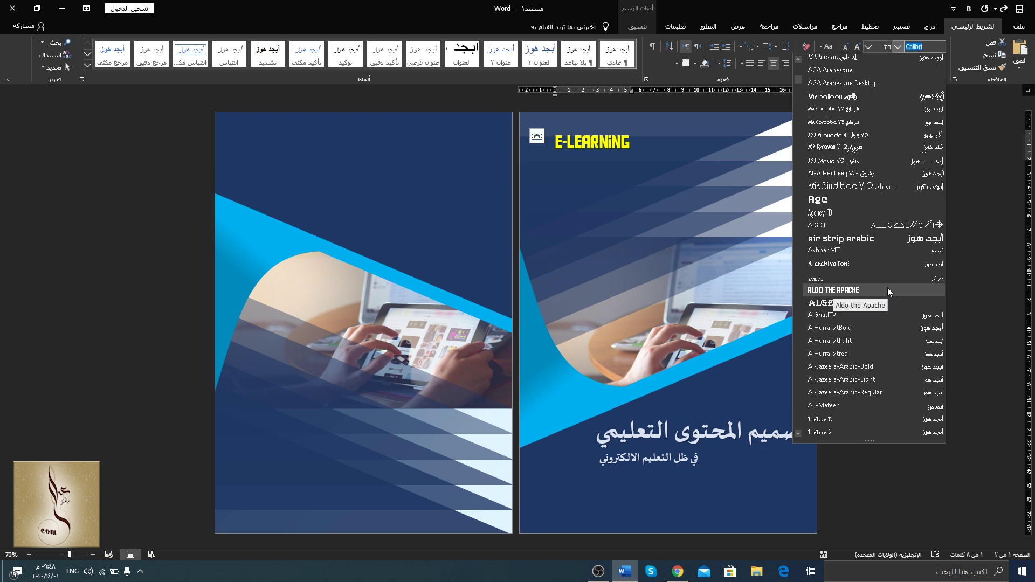
pyautogui.scroll(-5, 888, 288)
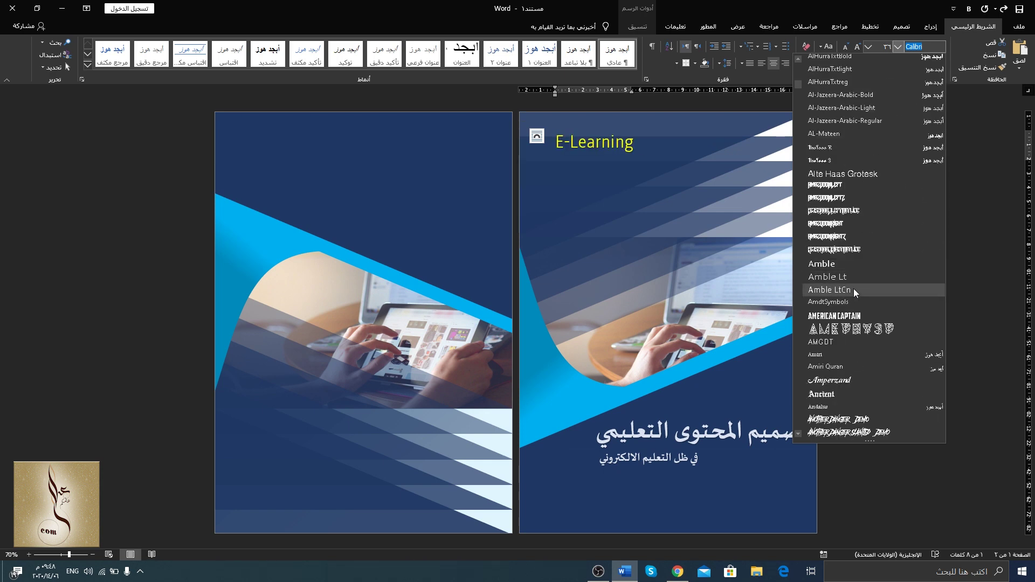
pyautogui.scroll(-2, 857, 318)
pyautogui.scroll(-5, 870, 345)
pyautogui.scroll(-1, 873, 331)
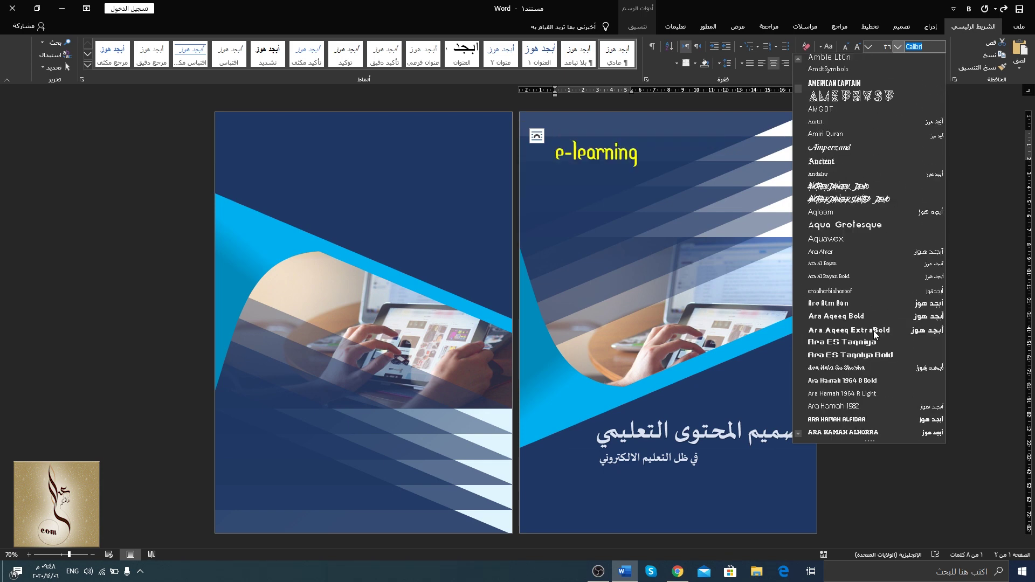
pyautogui.scroll(-1, 868, 345)
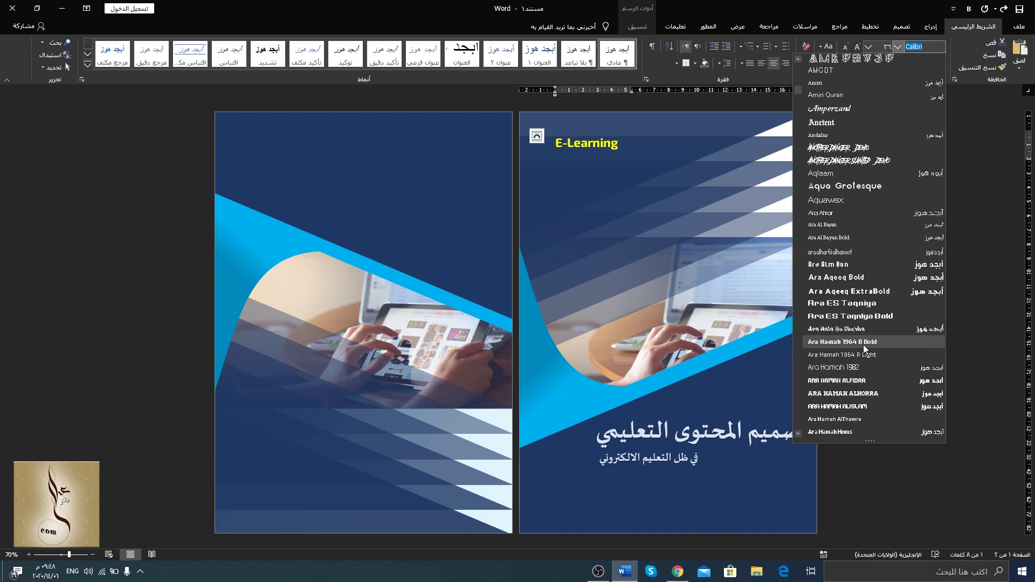
pyautogui.click(863, 344)
pyautogui.click(857, 47)
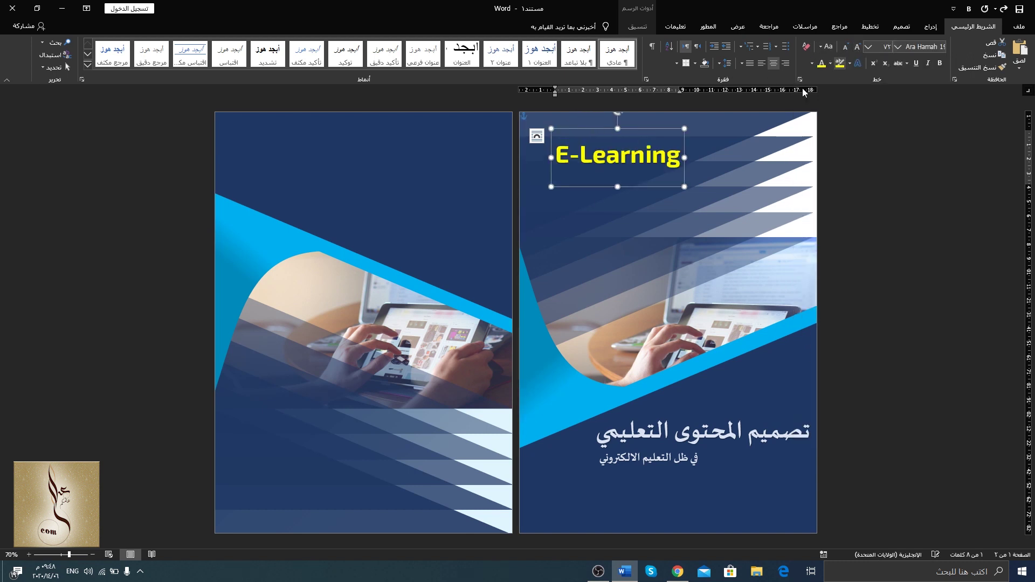
pyautogui.moveTo(655, 128)
pyautogui.mouseDown()
pyautogui.moveTo(646, 113)
pyautogui.moveTo(627, 115)
pyautogui.mouseUp()
pyautogui.click(729, 363)
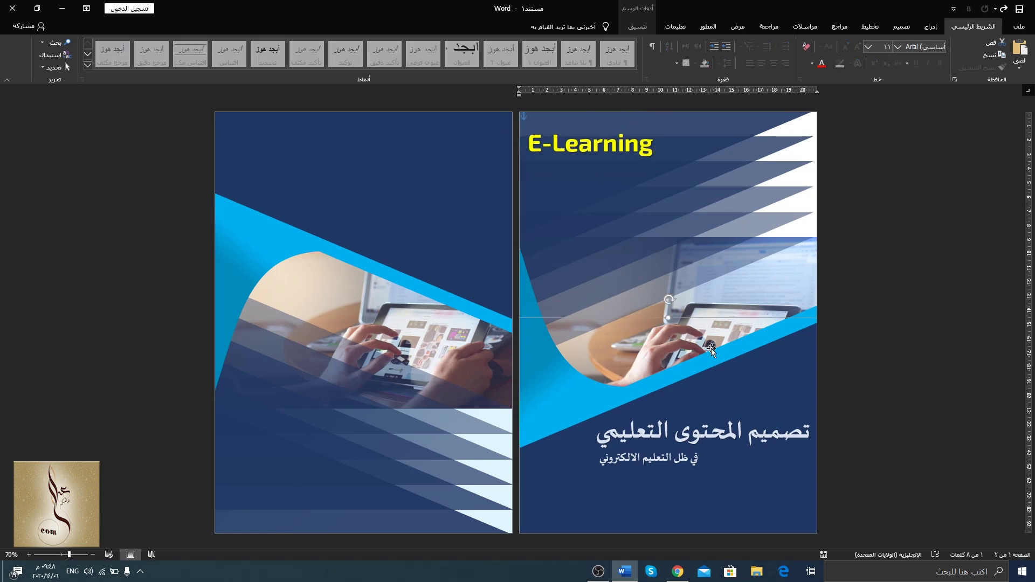
# Set the calligraphy logo to In Front of Text, shrink it, and move it bottom-left.
pyautogui.click(931, 26)
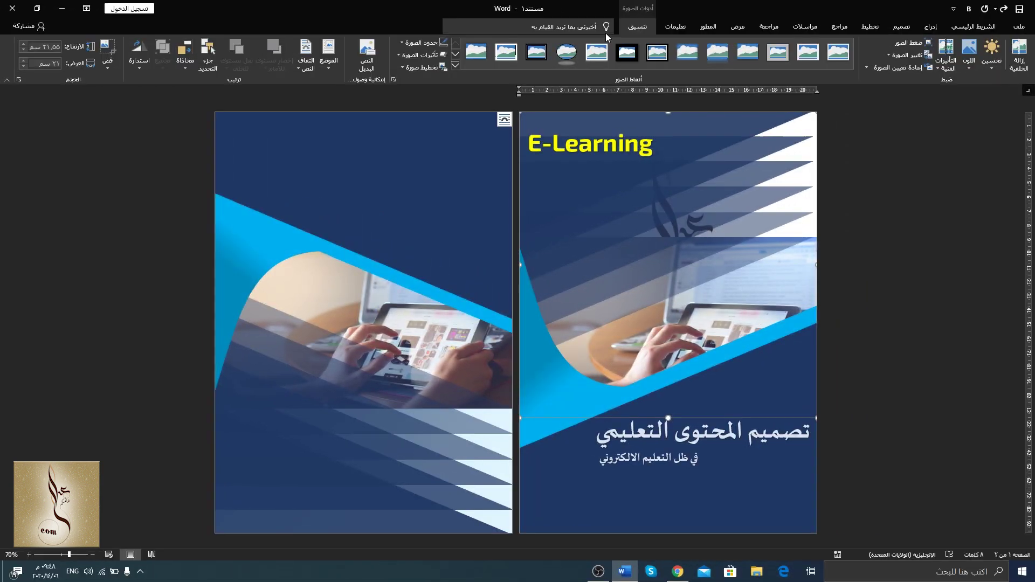
pyautogui.click(305, 64)
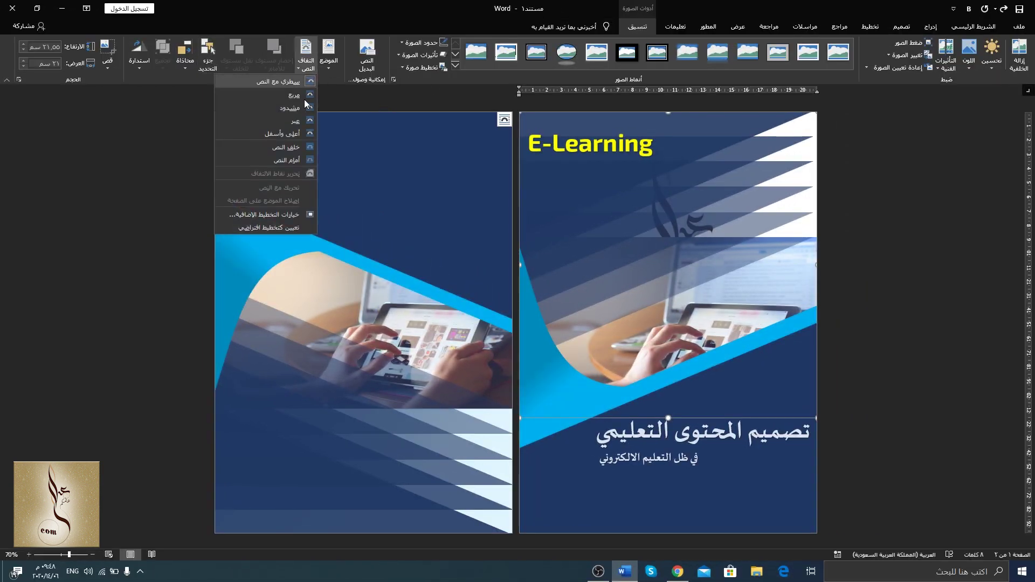
pyautogui.click(281, 159)
pyautogui.click(679, 308)
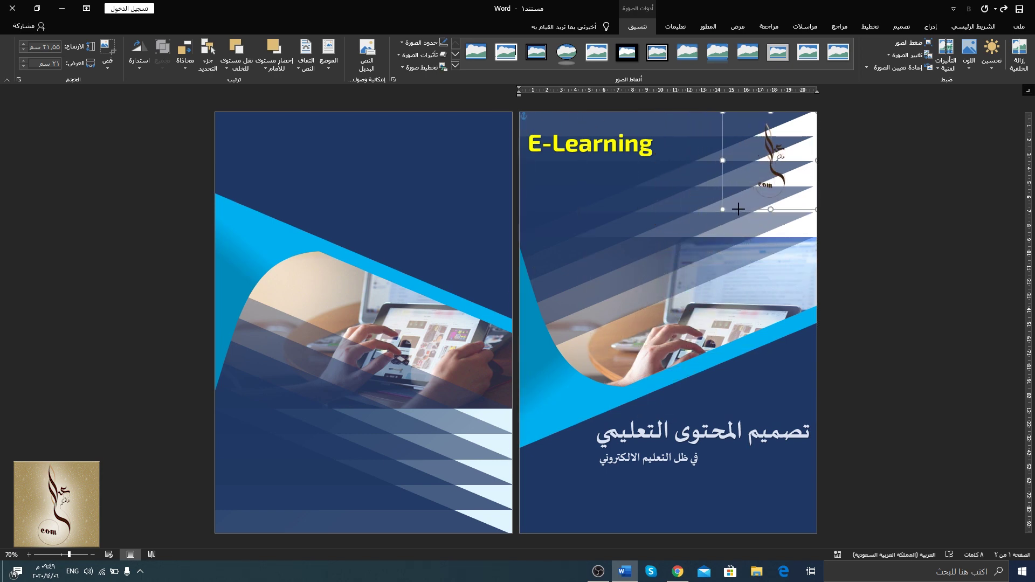
pyautogui.moveTo(529, 406); pyautogui.dragTo(723, 210)
pyautogui.moveTo(771, 186)
pyautogui.mouseDown()
pyautogui.moveTo(527, 232)
pyautogui.moveTo(580, 201)
pyautogui.moveTo(542, 501)
pyautogui.moveTo(557, 494)
pyautogui.mouseUp()
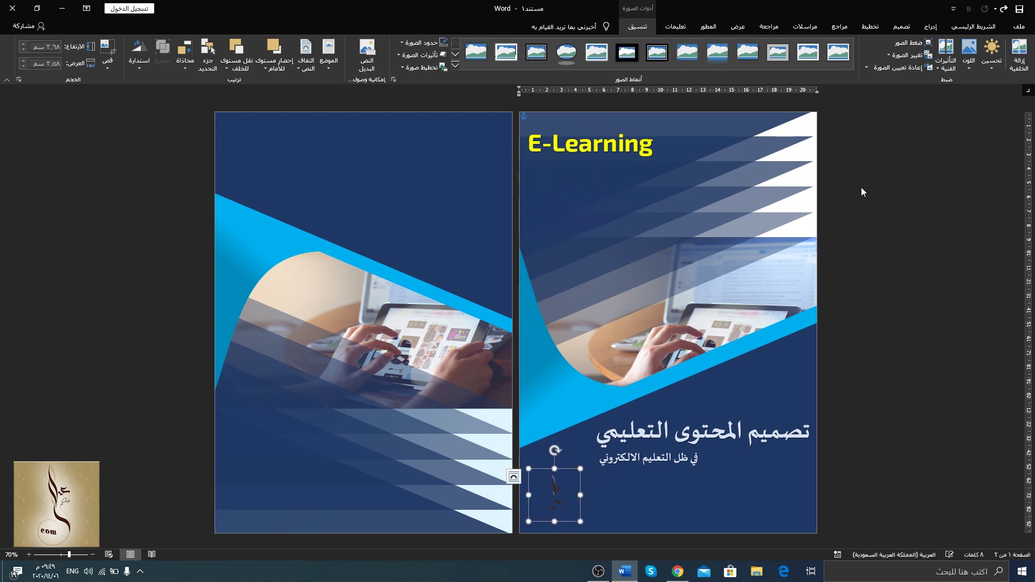
# Tint the logo gold, enlarge it, and place it at the left page's top corner.
pyautogui.click(966, 59)
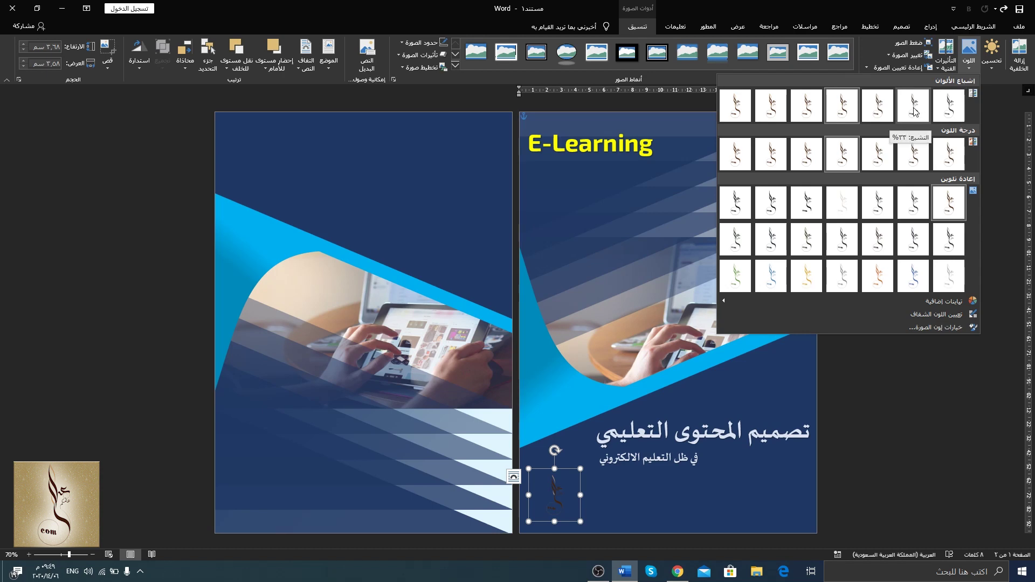
pyautogui.click(947, 69)
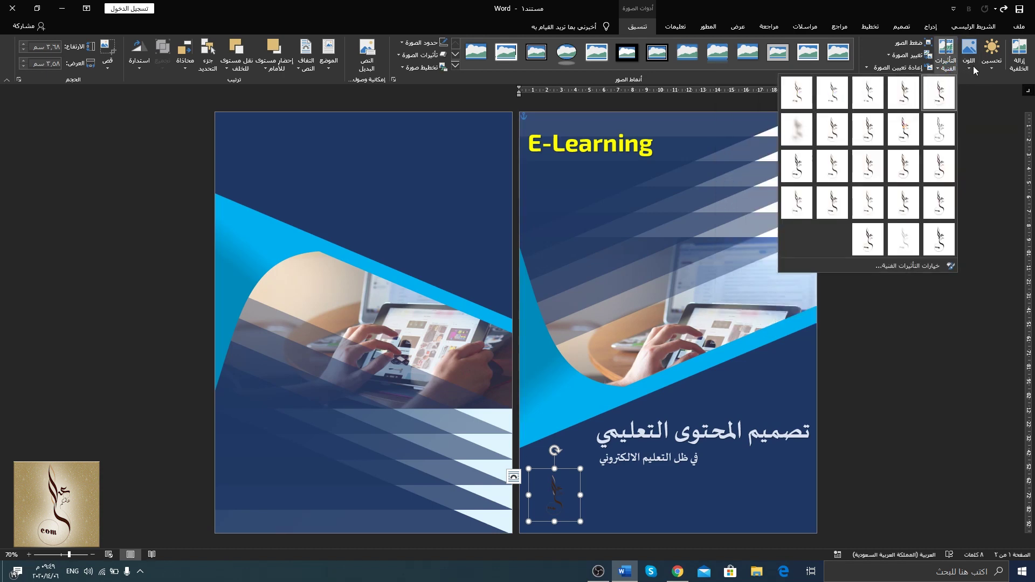
pyautogui.click(973, 68)
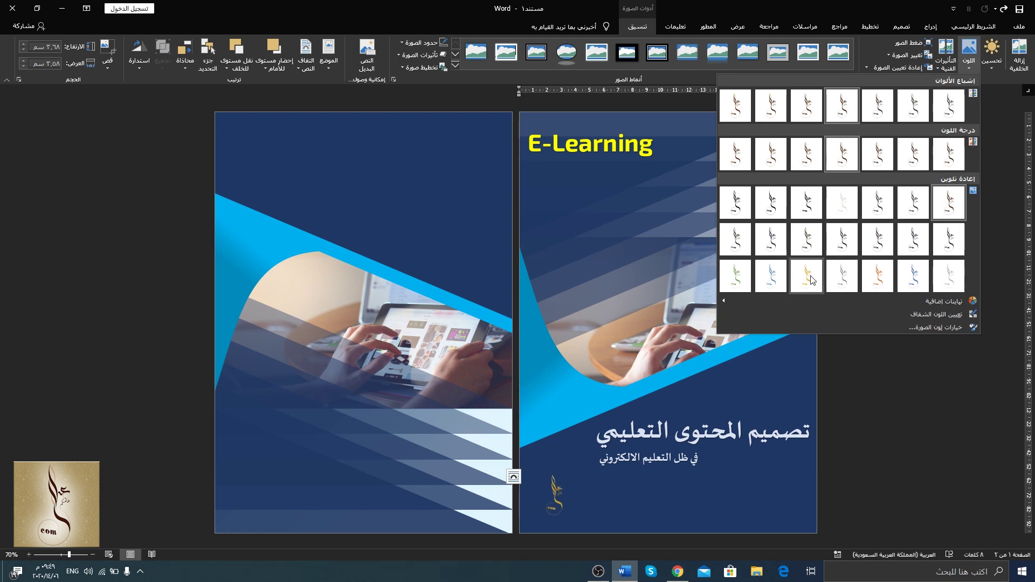
pyautogui.press('Escape')
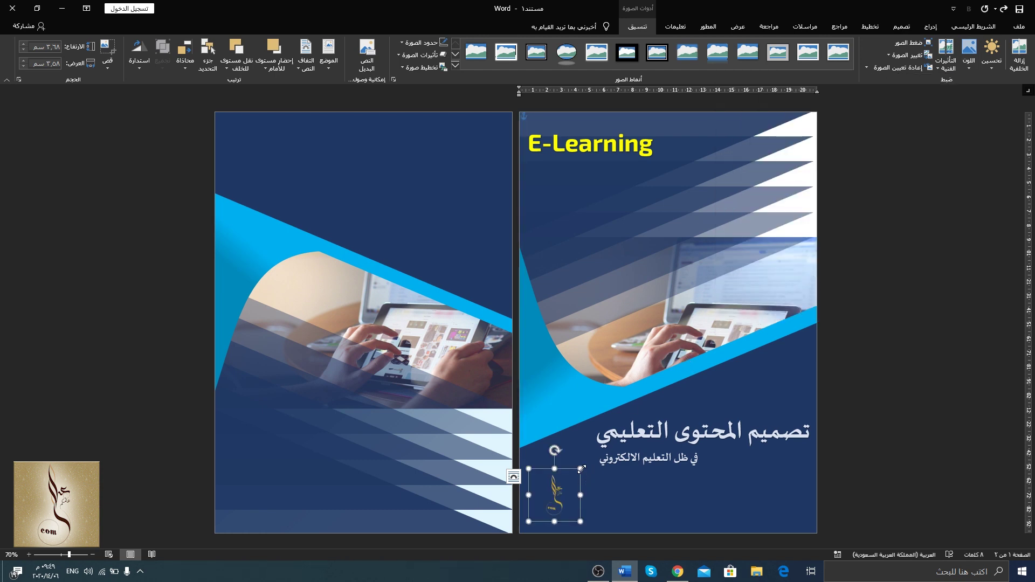
pyautogui.moveTo(581, 469)
pyautogui.mouseDown()
pyautogui.moveTo(597, 440)
pyautogui.moveTo(553, 475)
pyautogui.mouseUp()
pyautogui.moveTo(591, 447); pyautogui.dragTo(609, 431)
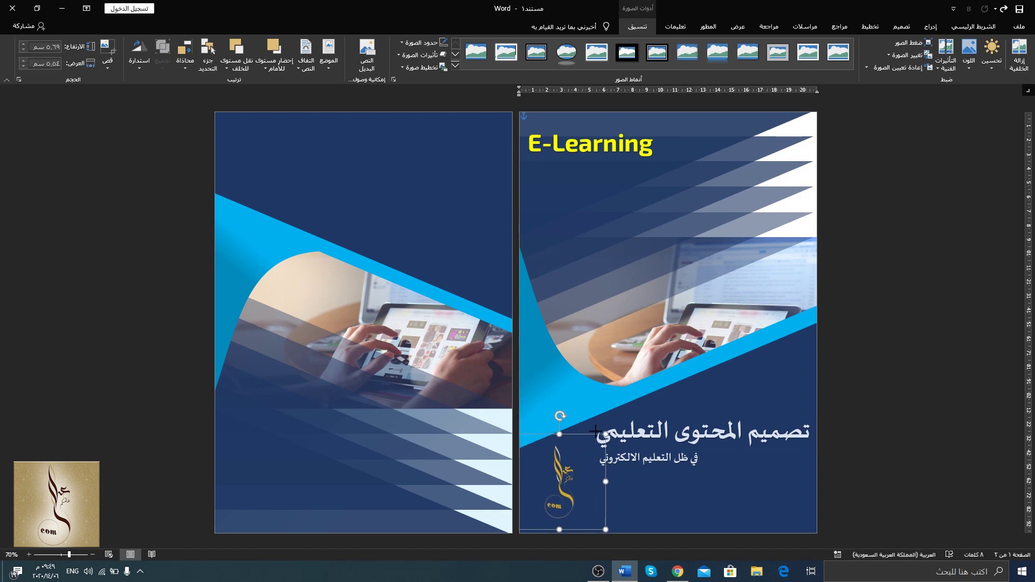
pyautogui.moveTo(561, 472); pyautogui.dragTo(282, 205)
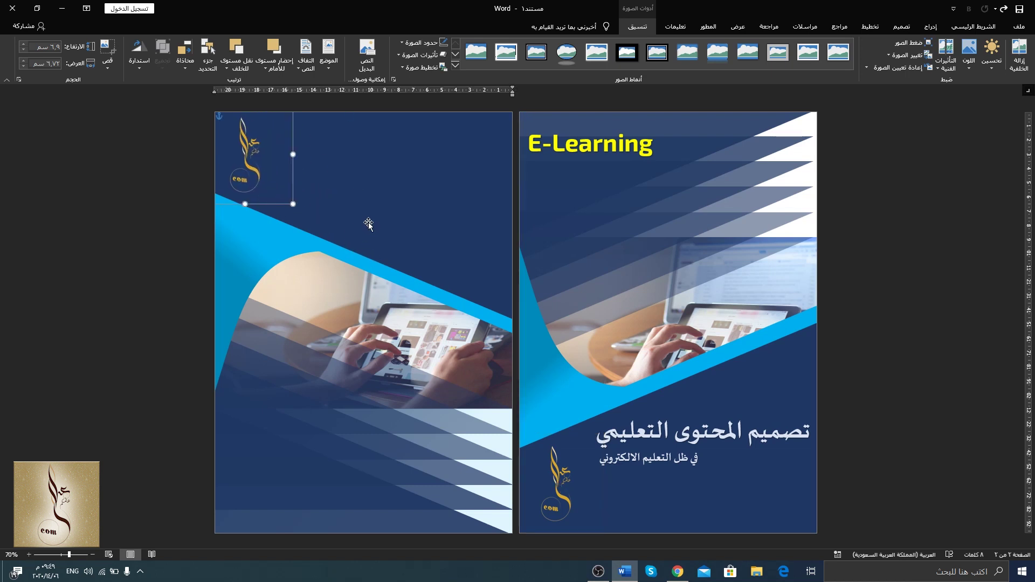
# Copy the Arabic title to the left page's top and retype it as 'مؤسسة الوئام'.
pyautogui.click(785, 448)
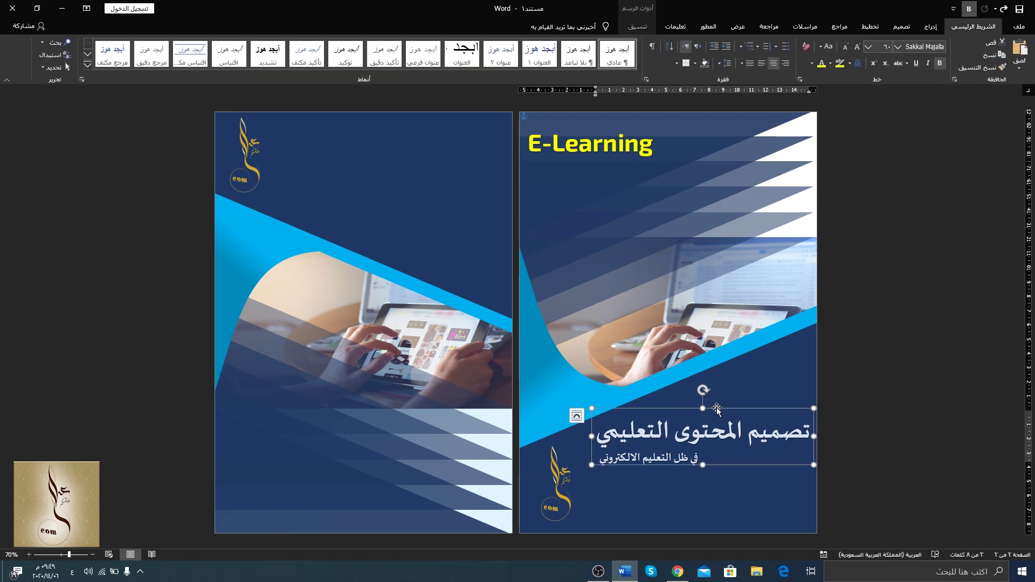
pyautogui.moveTo(720, 414); pyautogui.dragTo(406, 133)
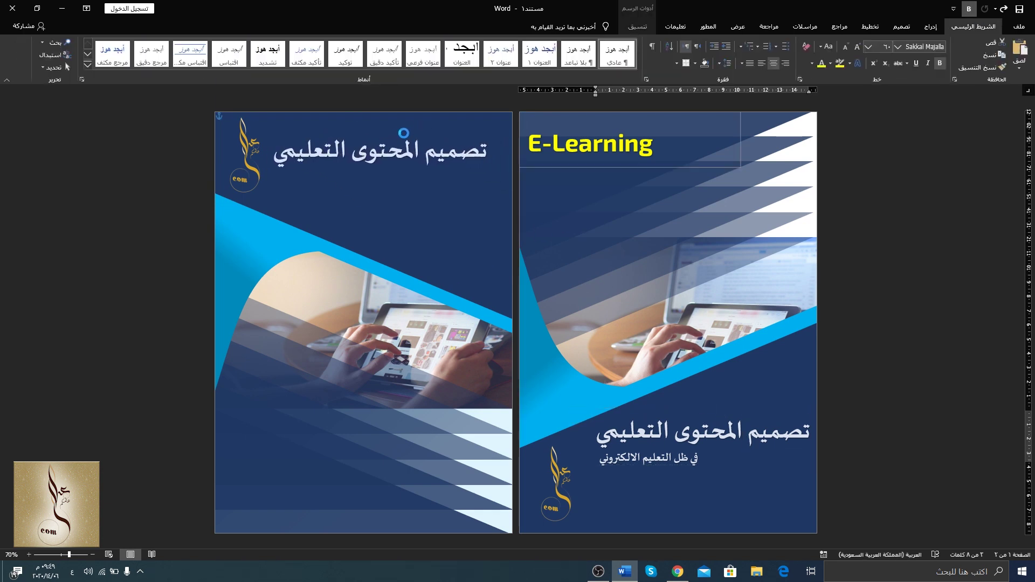
pyautogui.tripleClick(405, 149)
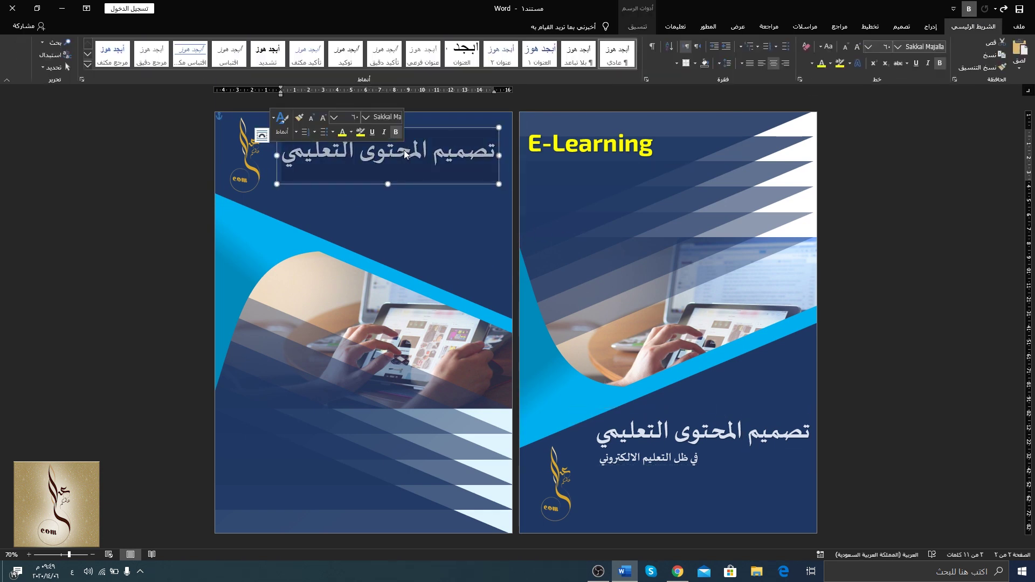
pyautogui.write('م')
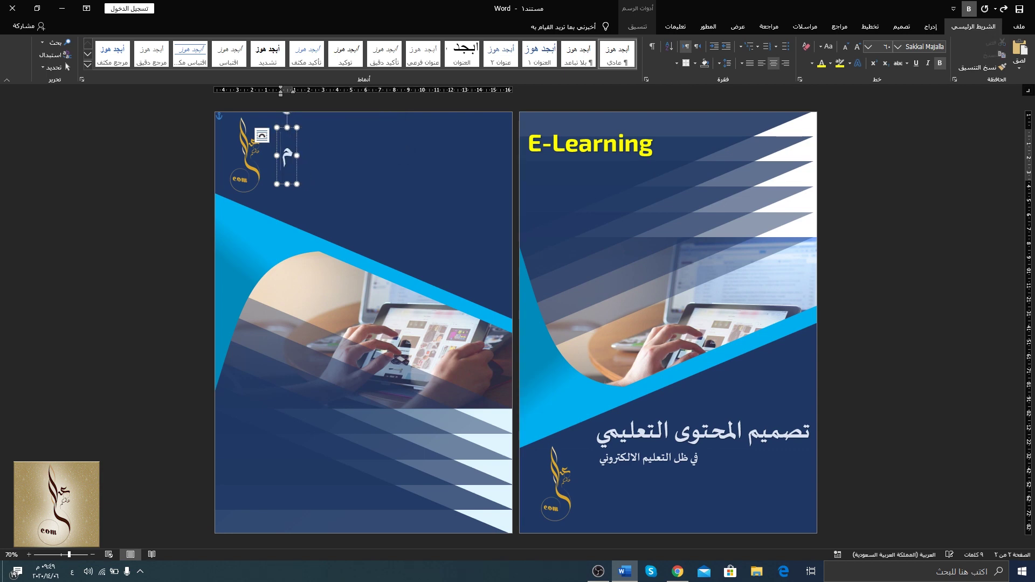
pyautogui.write('ؤسسة ال')
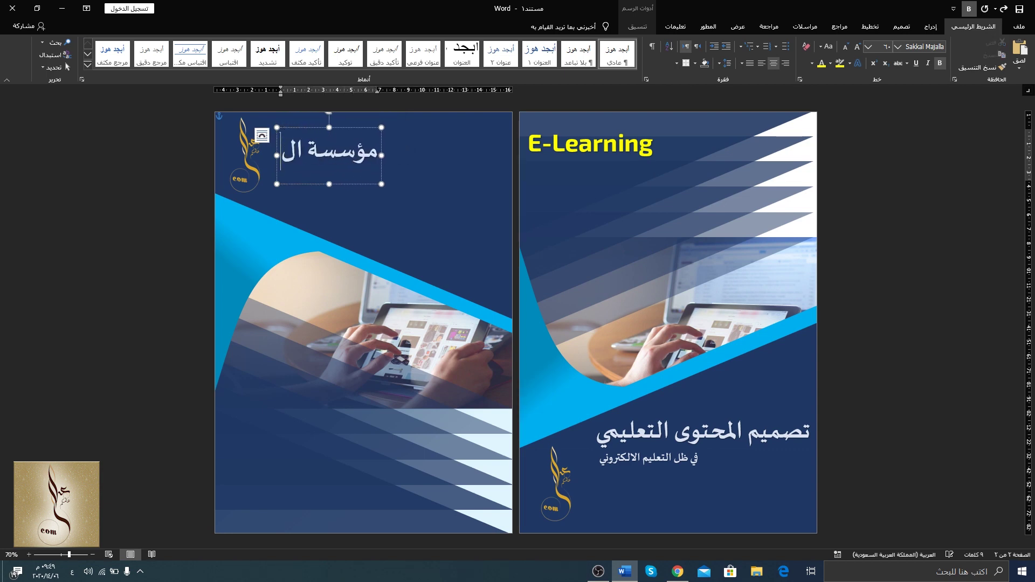
pyautogui.write('وئام')
# Add 'للتدريب' to the institute name at size 36, widening the box to fit one line.
pyautogui.press('Return')
pyautogui.write('للت')
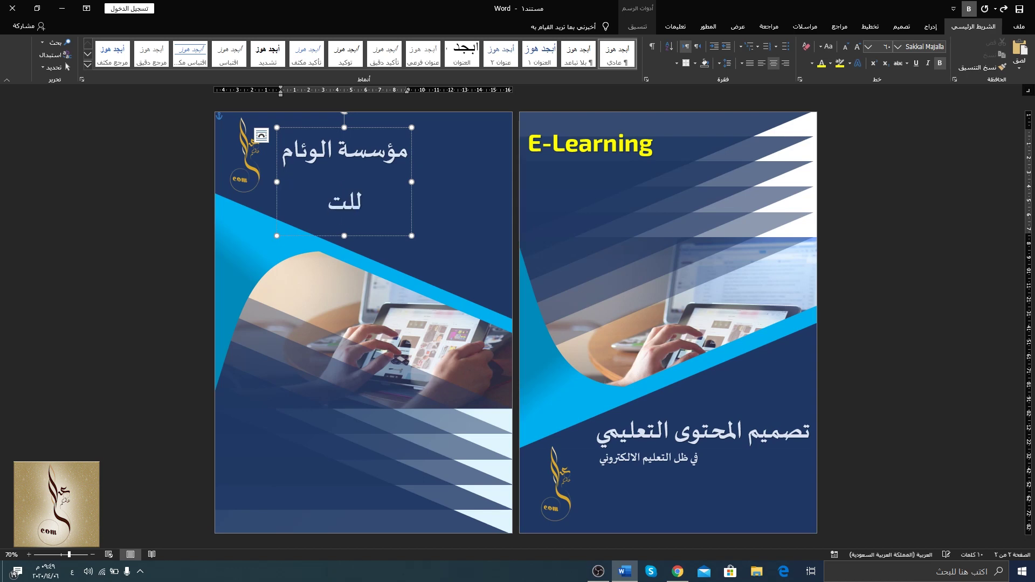
pyautogui.write('دريب')
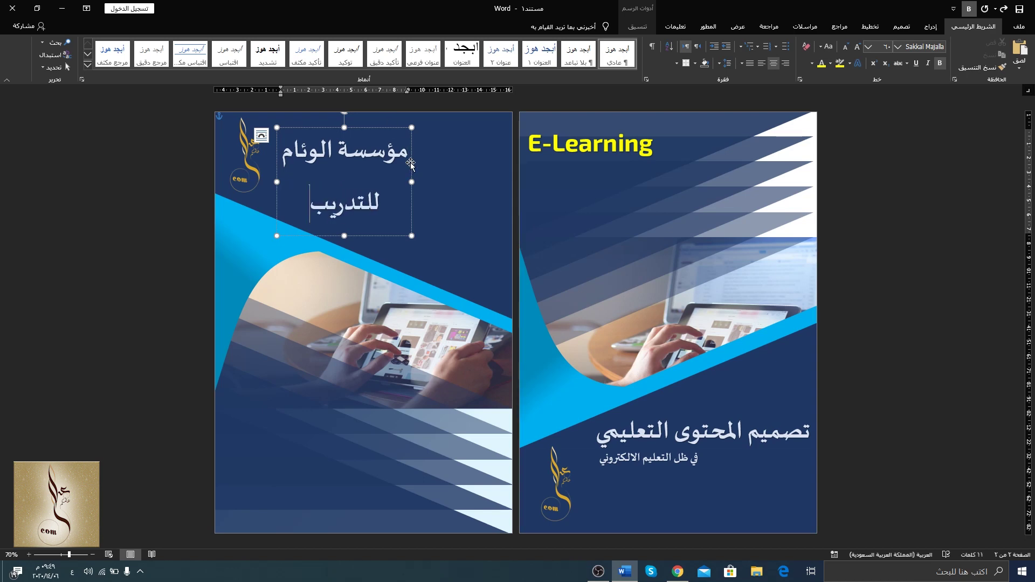
pyautogui.moveTo(397, 128); pyautogui.dragTo(431, 128)
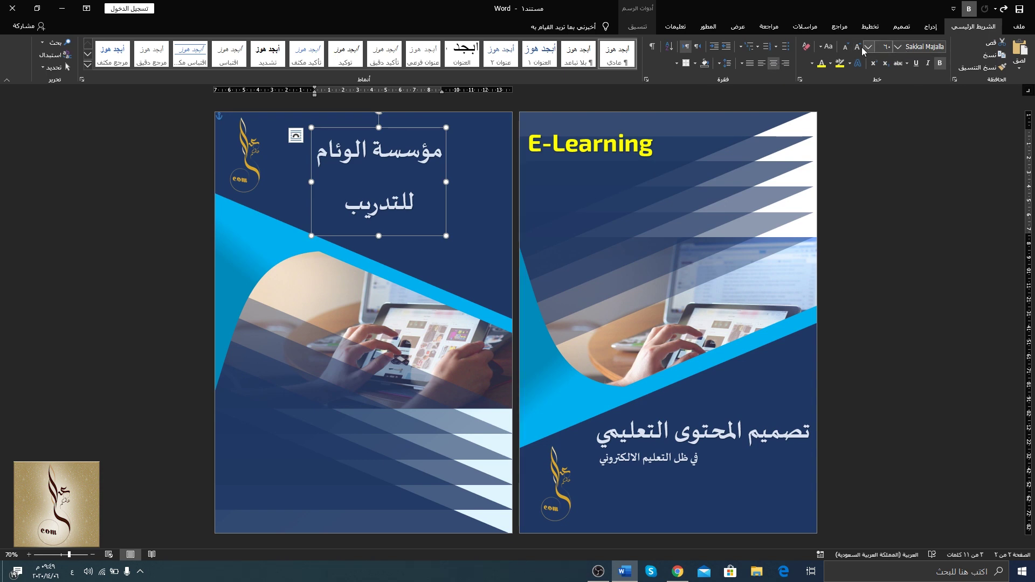
pyautogui.click(846, 48)
pyautogui.click(846, 48)
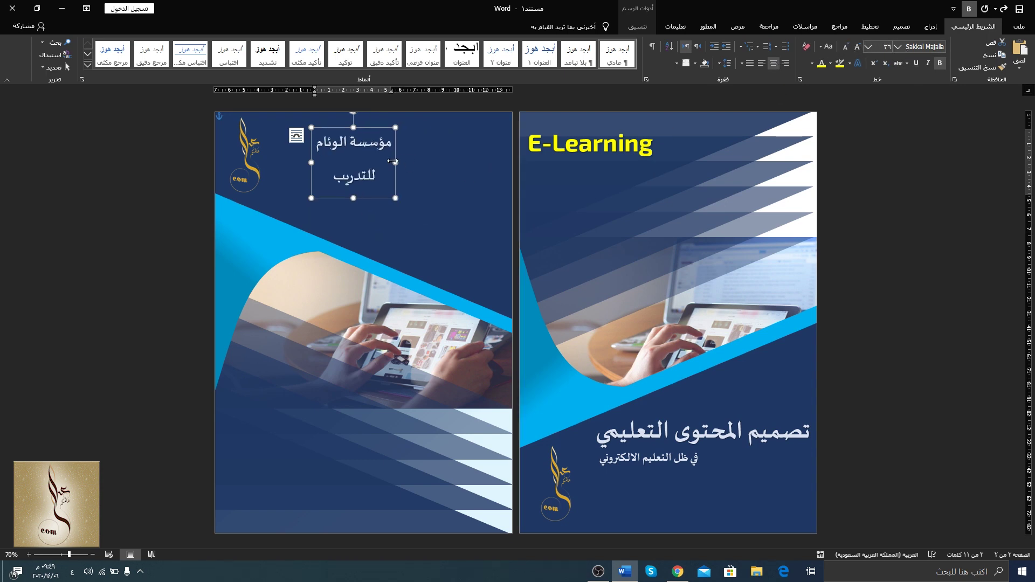
pyautogui.moveTo(393, 162); pyautogui.dragTo(440, 161)
pyautogui.hotkey('alt', 'shift')
pyautogui.press('BackSpace')
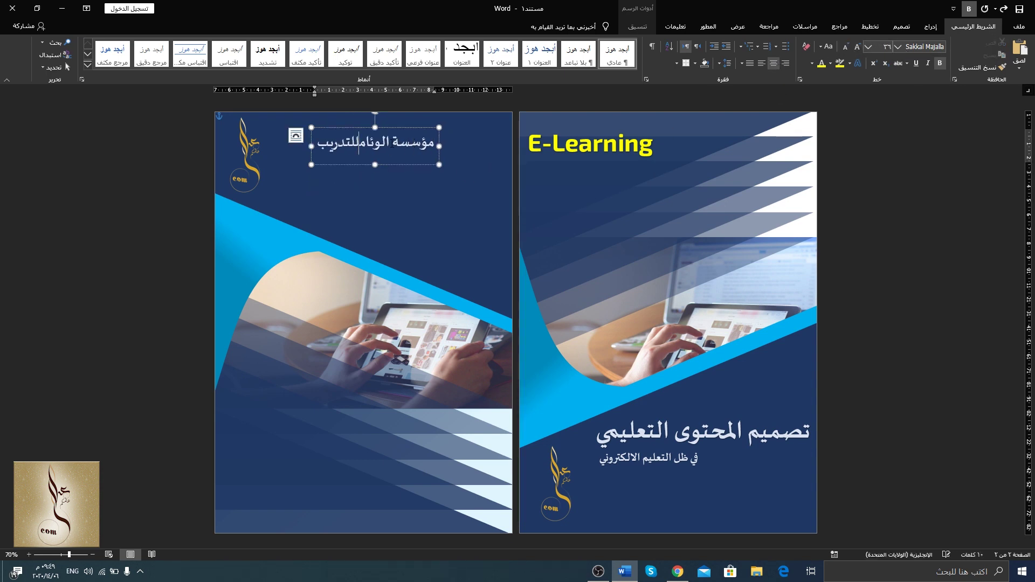
pyautogui.moveTo(439, 146)
pyautogui.mouseDown()
pyautogui.moveTo(499, 146)
pyautogui.moveTo(435, 119)
pyautogui.mouseUp()
# Add a larger yellow '2020' line beneath the institute name.
pyautogui.click(438, 132)
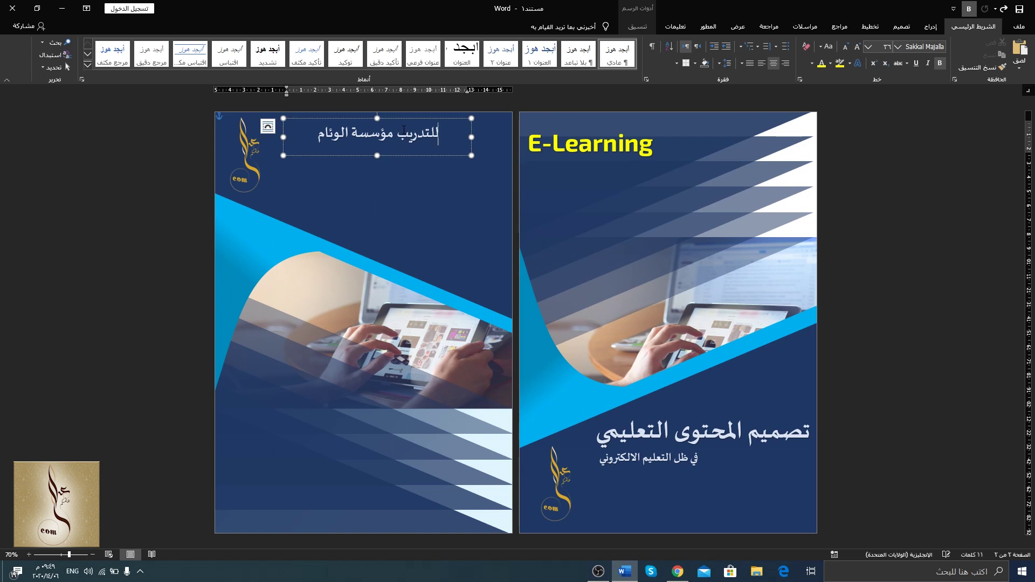
pyautogui.press('Return')
pyautogui.write('2020')
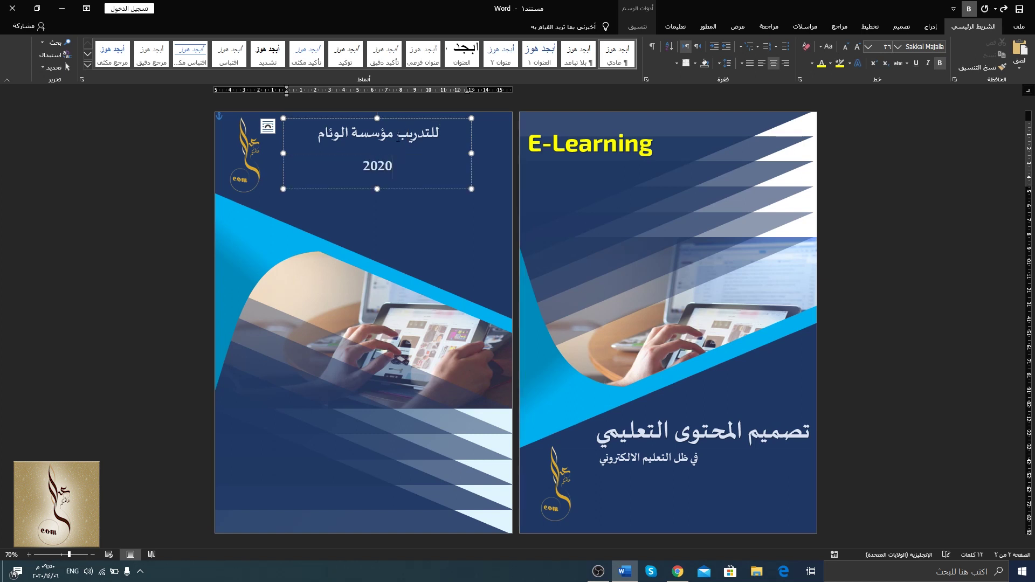
pyautogui.doubleClick(375, 167)
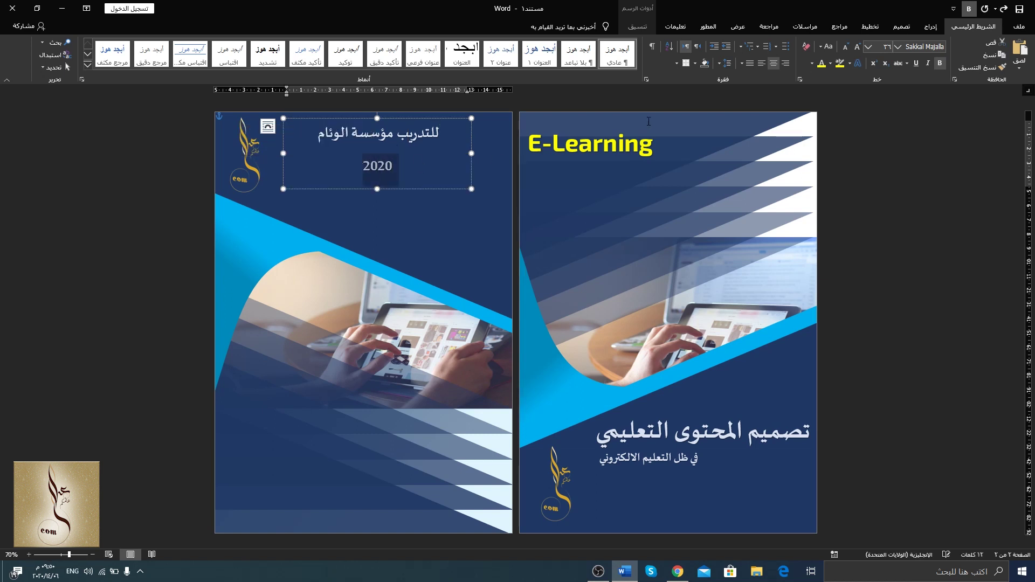
pyautogui.click(823, 65)
pyautogui.click(857, 47)
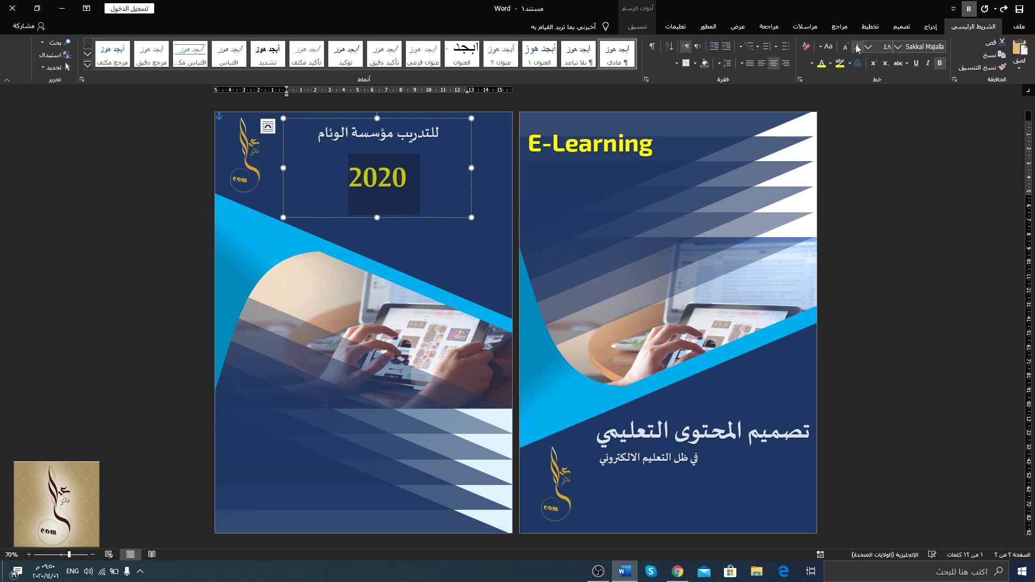
pyautogui.click(857, 47)
pyautogui.click(450, 234)
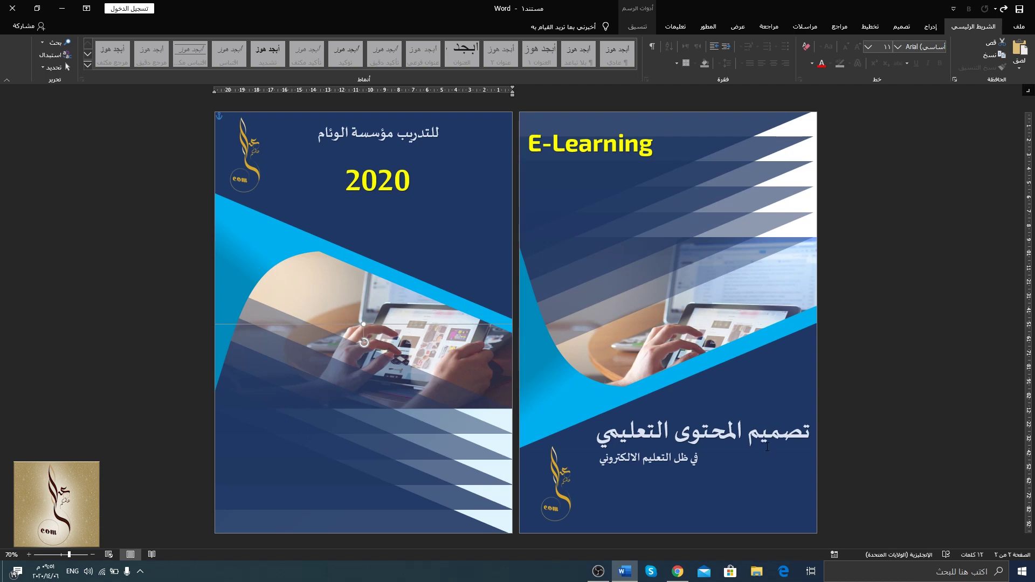
# Duplicate the main title box, shrink the copy to size 26, and move it bottom-right.
pyautogui.click(731, 440)
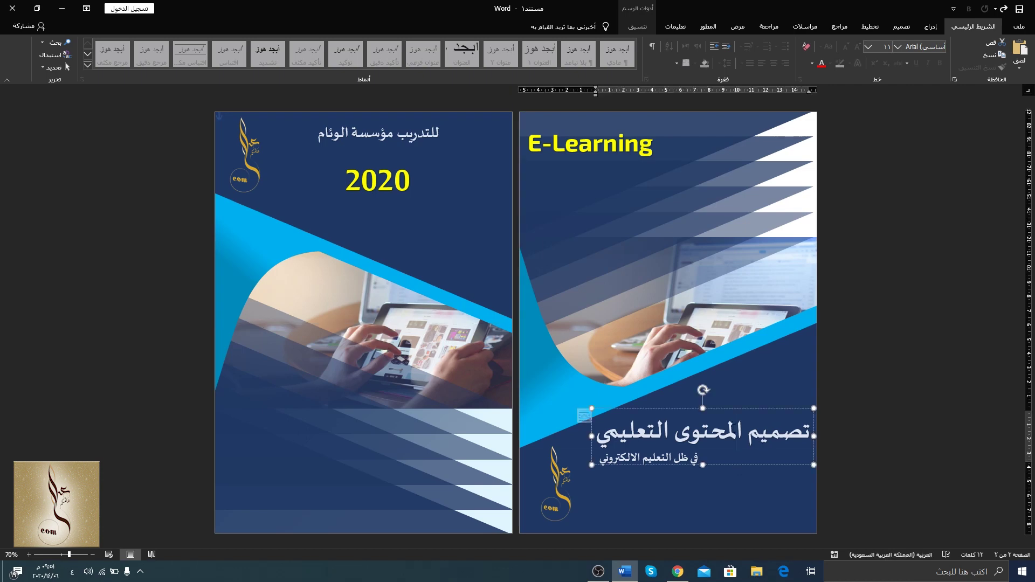
pyautogui.click(757, 466)
pyautogui.moveTo(756, 467); pyautogui.dragTo(756, 541)
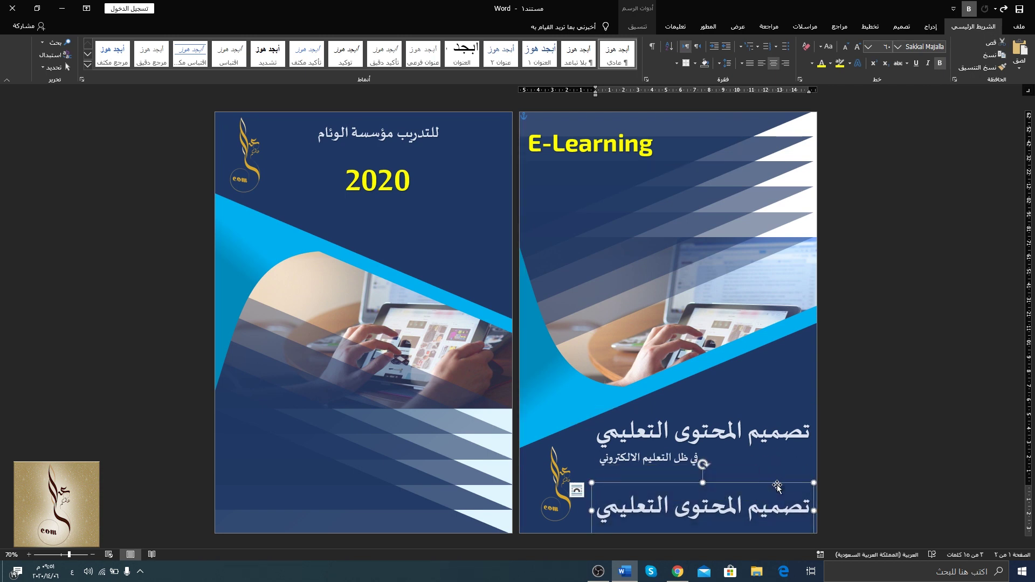
pyautogui.click(847, 48)
pyautogui.click(847, 48)
pyautogui.click(846, 47)
pyautogui.click(846, 48)
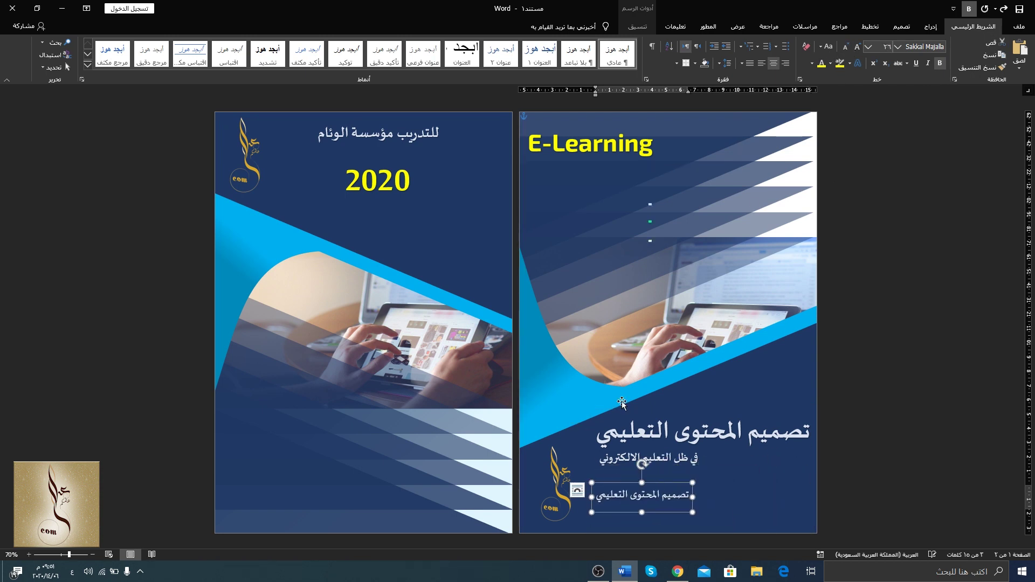
pyautogui.moveTo(666, 485)
pyautogui.mouseDown()
pyautogui.moveTo(771, 488)
pyautogui.moveTo(783, 504)
pyautogui.mouseUp()
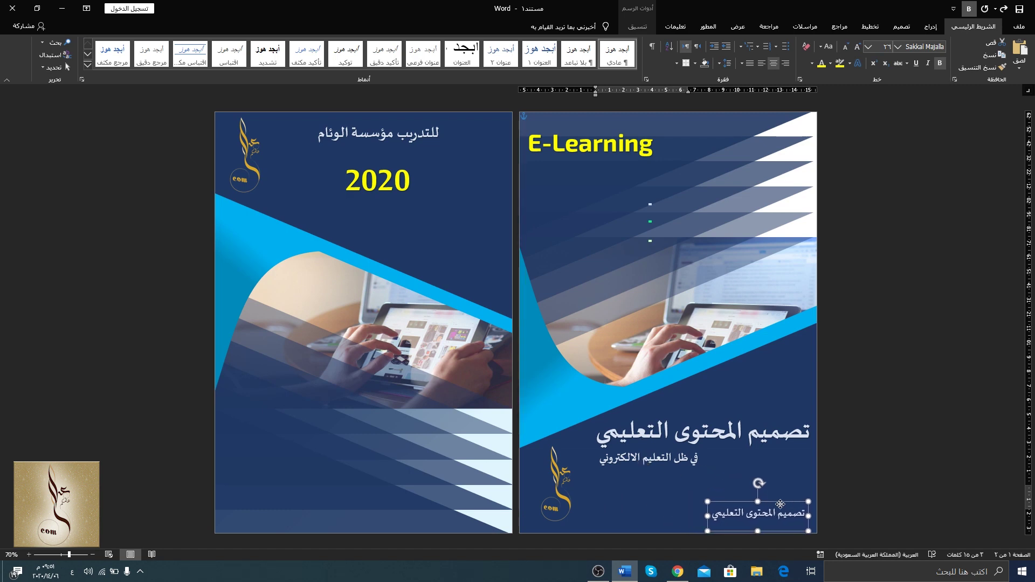
# Replace the copy's text with the e-mail contact line at size 24, fitted into the corner.
pyautogui.doubleClick(785, 515)
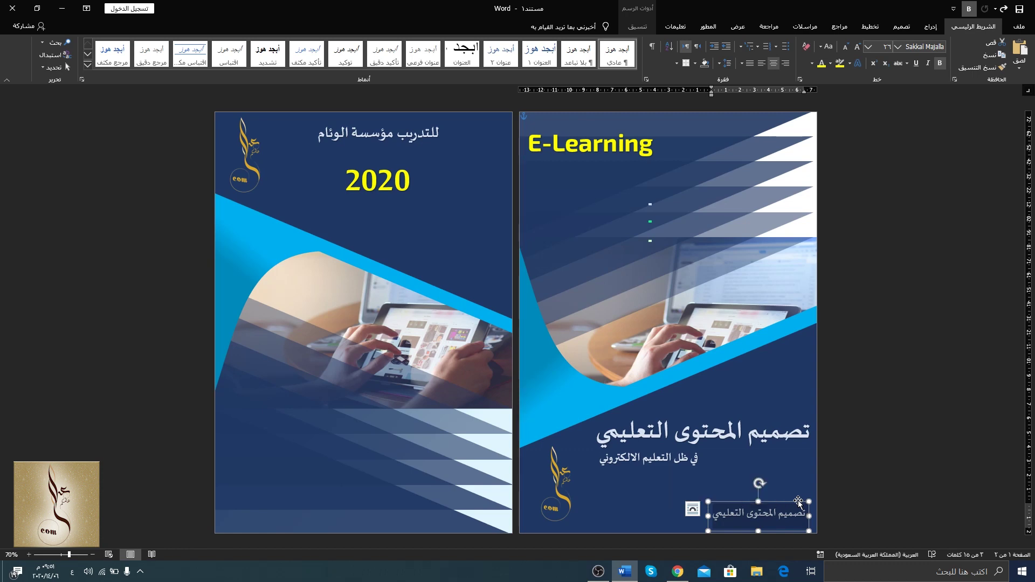
pyautogui.click(846, 47)
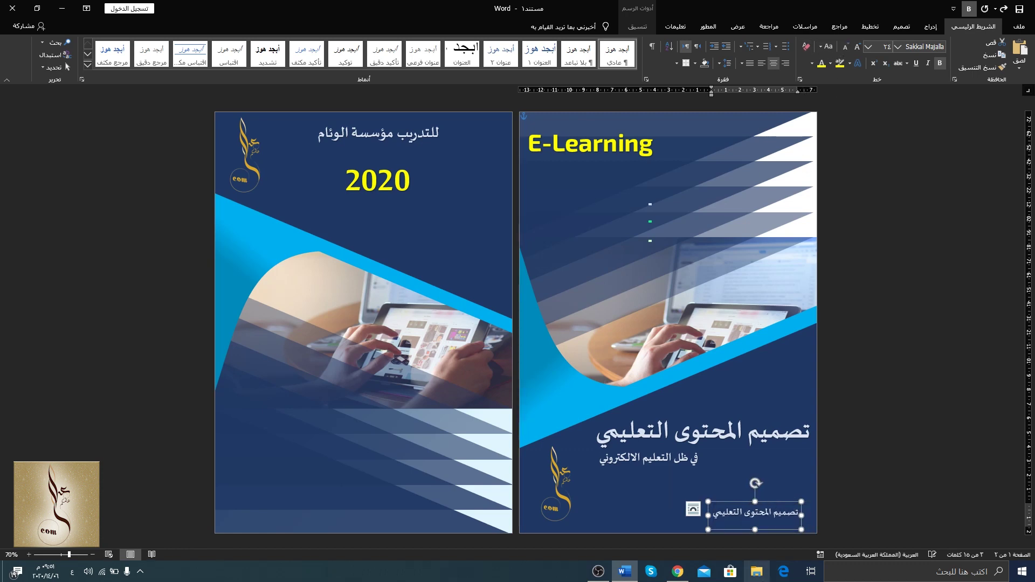
pyautogui.moveTo(790, 501); pyautogui.dragTo(795, 502)
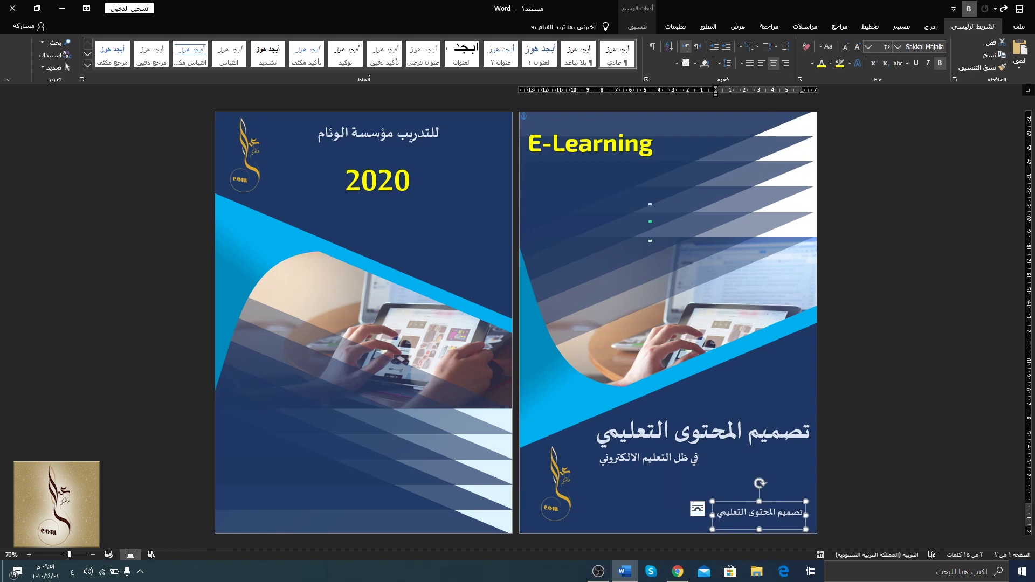
pyautogui.click(784, 518)
pyautogui.hotkey('ctrl', 'v')
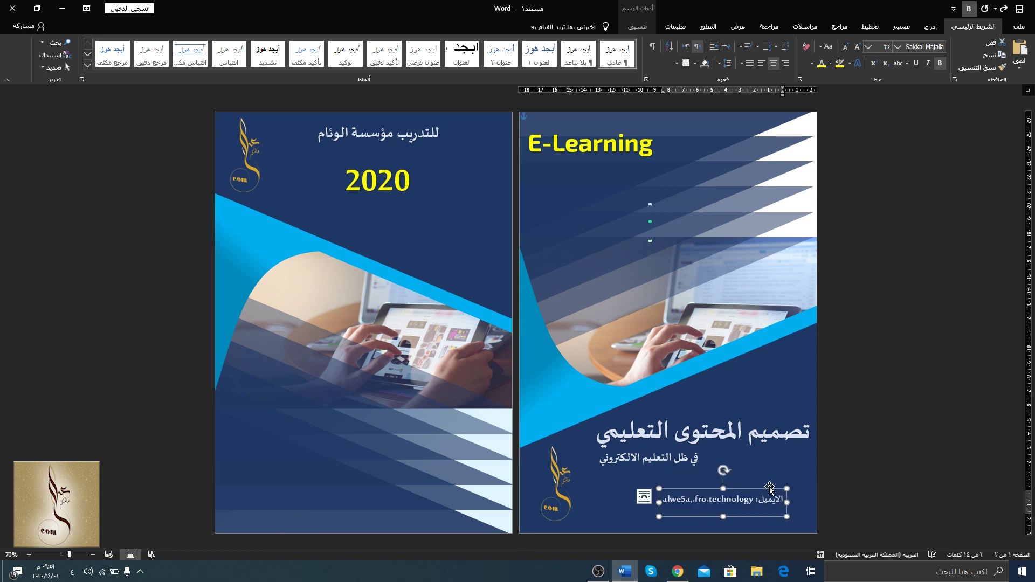
pyautogui.moveTo(786, 500); pyautogui.dragTo(794, 505)
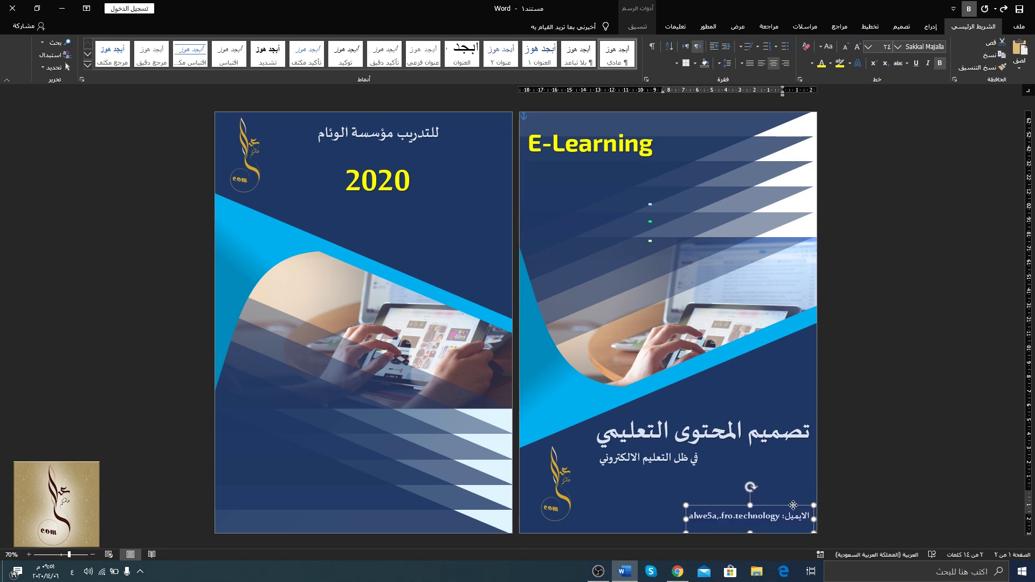
pyautogui.click(706, 491)
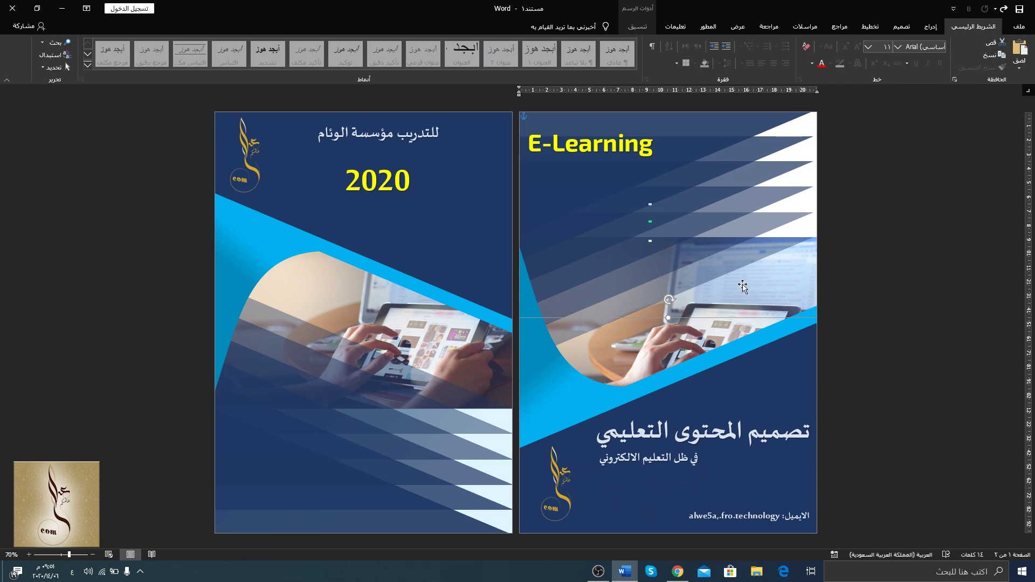
# Raise the right-page photo, then lower the left-page photo and enlarge it from its corner.
pyautogui.click(733, 304)
pyautogui.moveTo(735, 304); pyautogui.dragTo(736, 274)
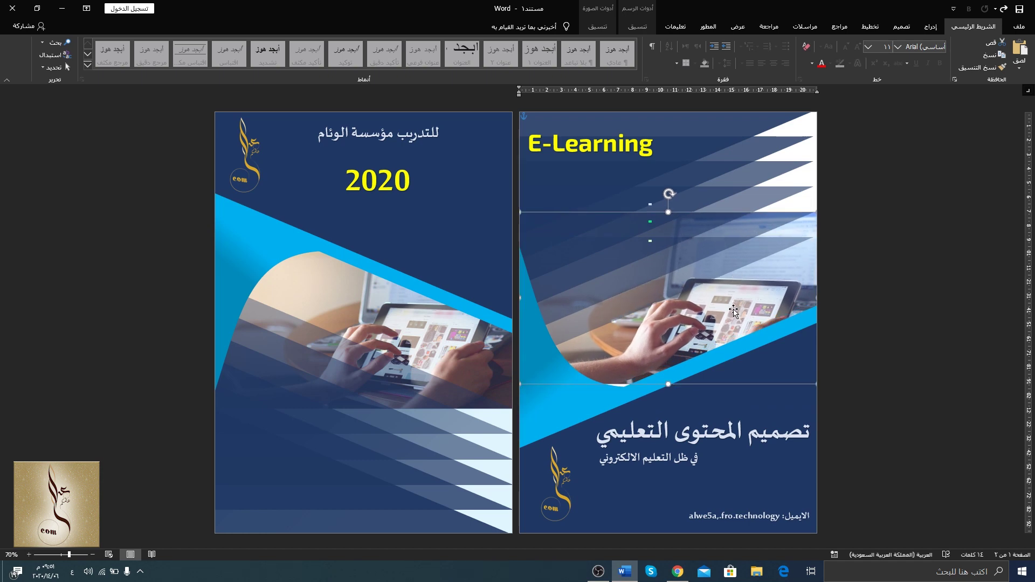
pyautogui.click(383, 331)
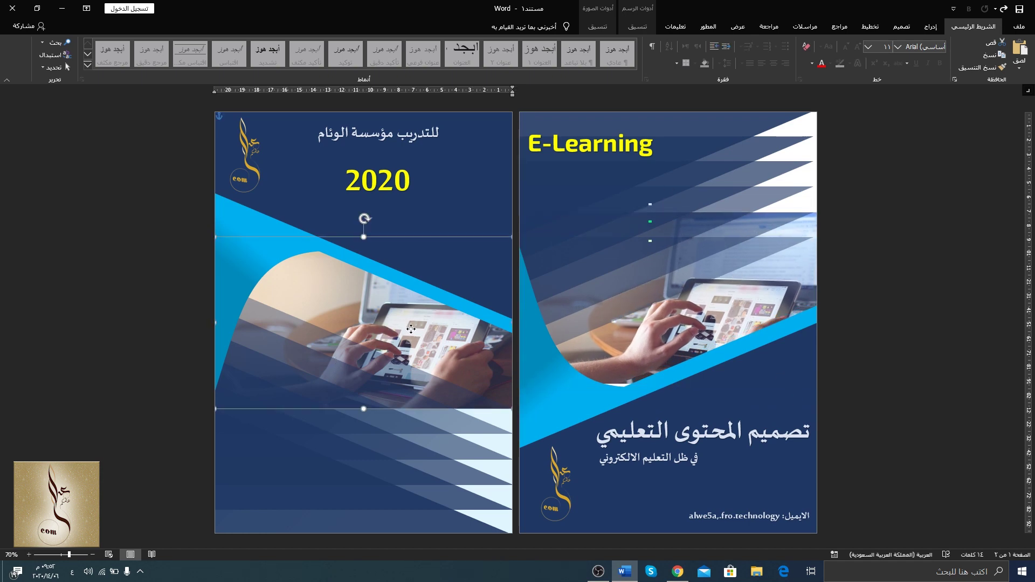
pyautogui.moveTo(410, 330); pyautogui.dragTo(411, 350)
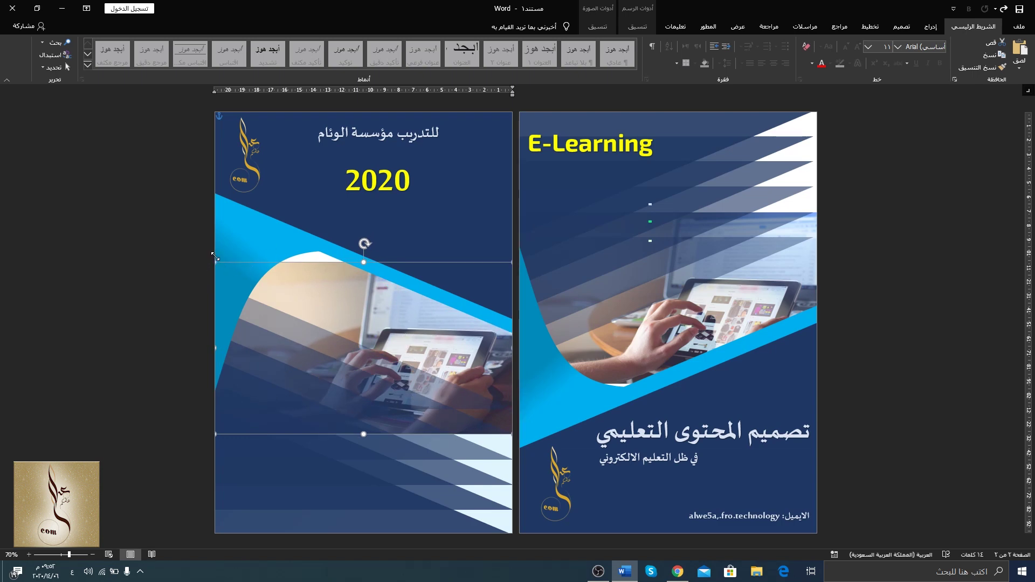
pyautogui.moveTo(214, 255); pyautogui.dragTo(194, 239)
# Nudge the right-page photo slightly left and down.
pyautogui.click(609, 362)
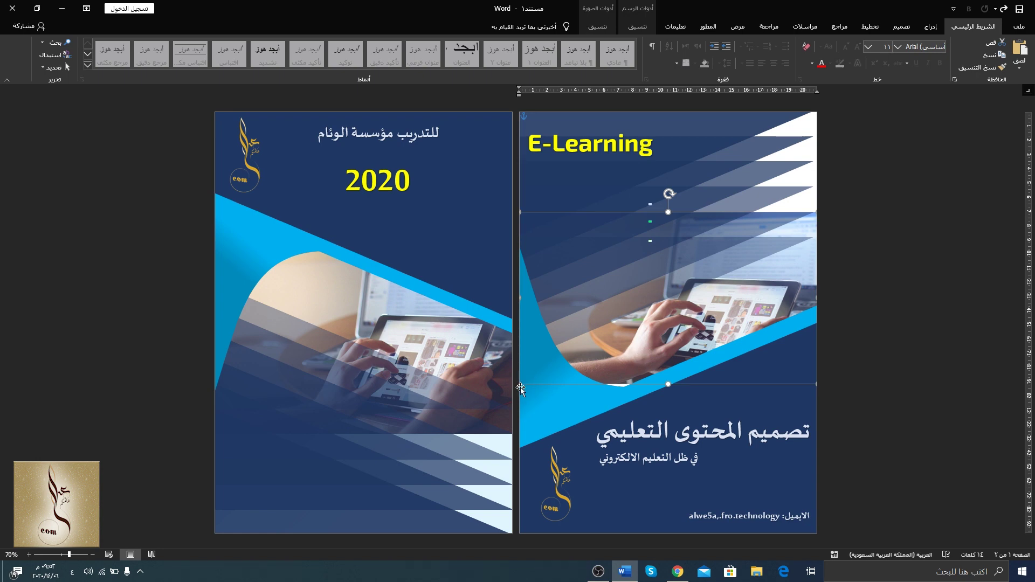
pyautogui.moveTo(695, 330); pyautogui.dragTo(691, 338)
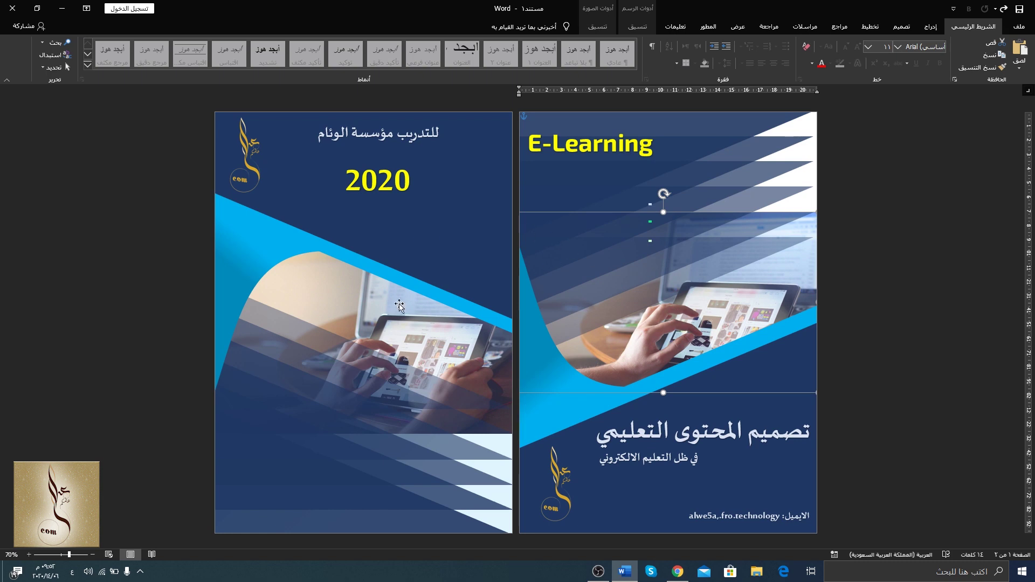
pyautogui.click(706, 461)
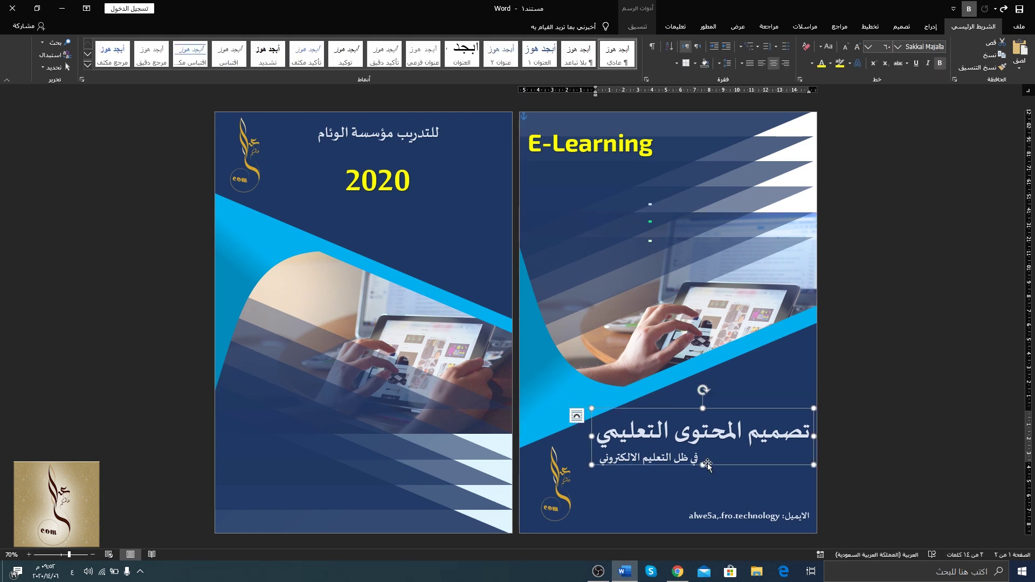
pyautogui.click(650, 505)
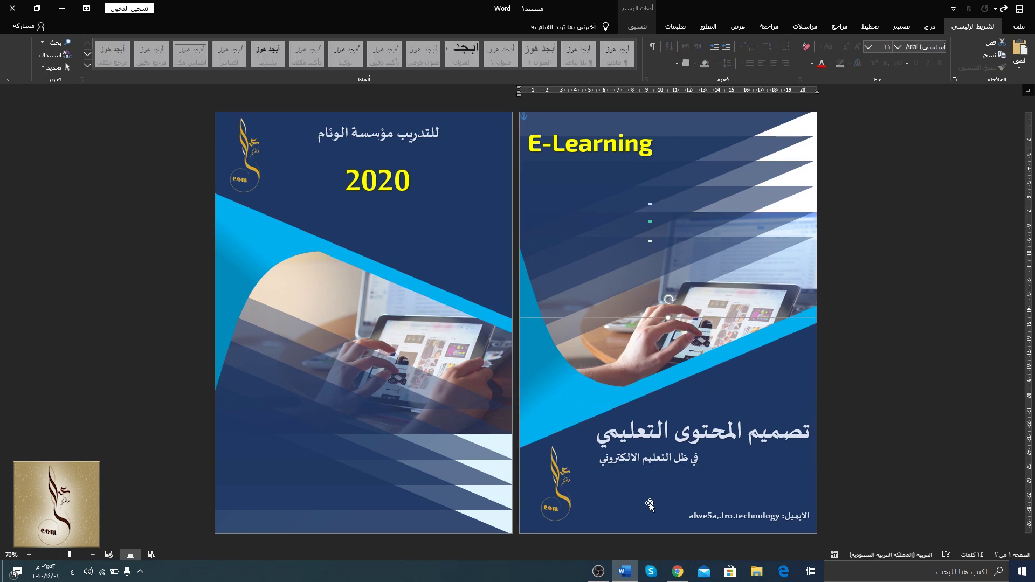
# Save the cover to the Desktop as Doc1.pdf in PDF format.
pyautogui.click(1019, 25)
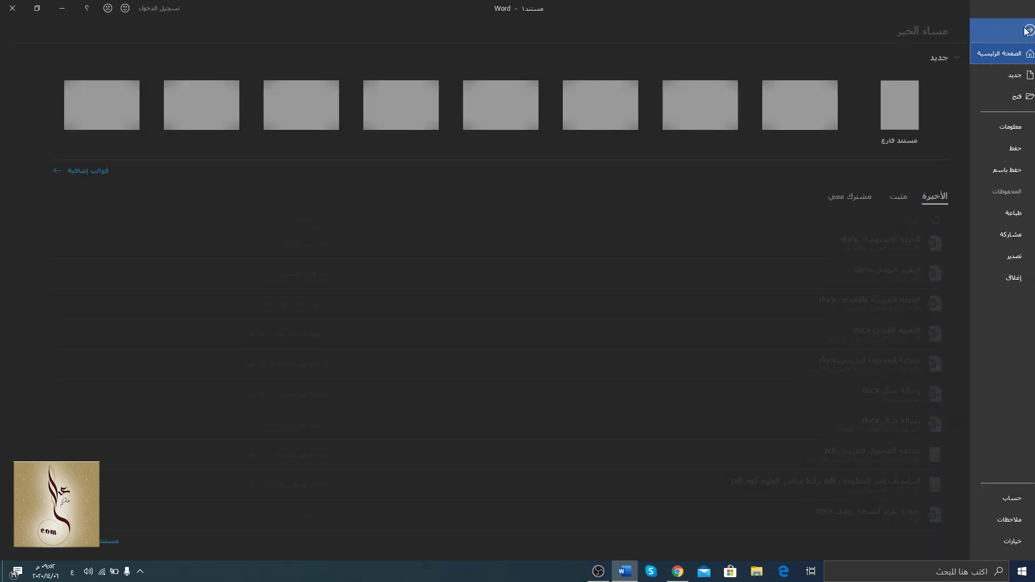
pyautogui.click(997, 170)
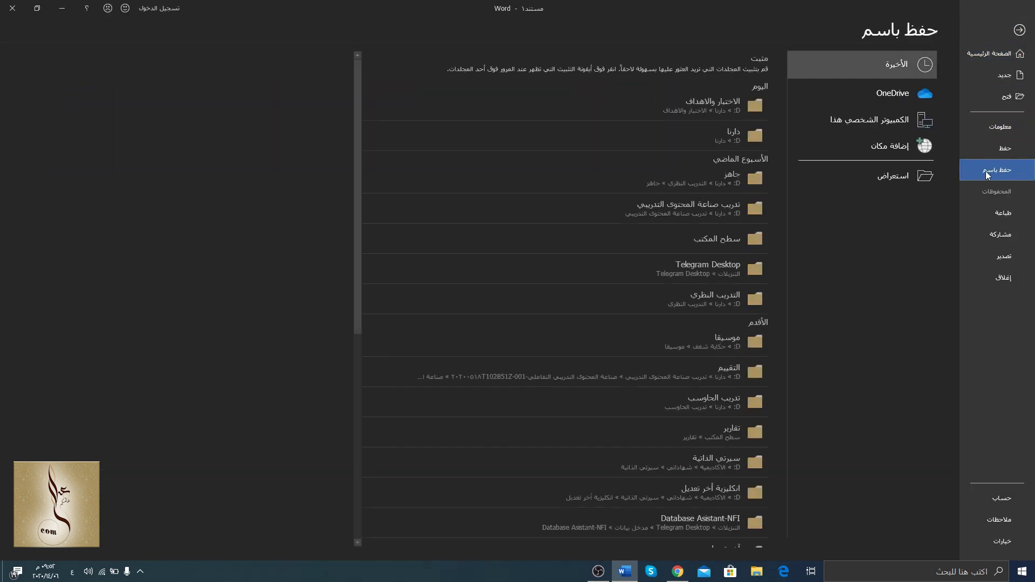
pyautogui.click(910, 177)
pyautogui.click(985, 120)
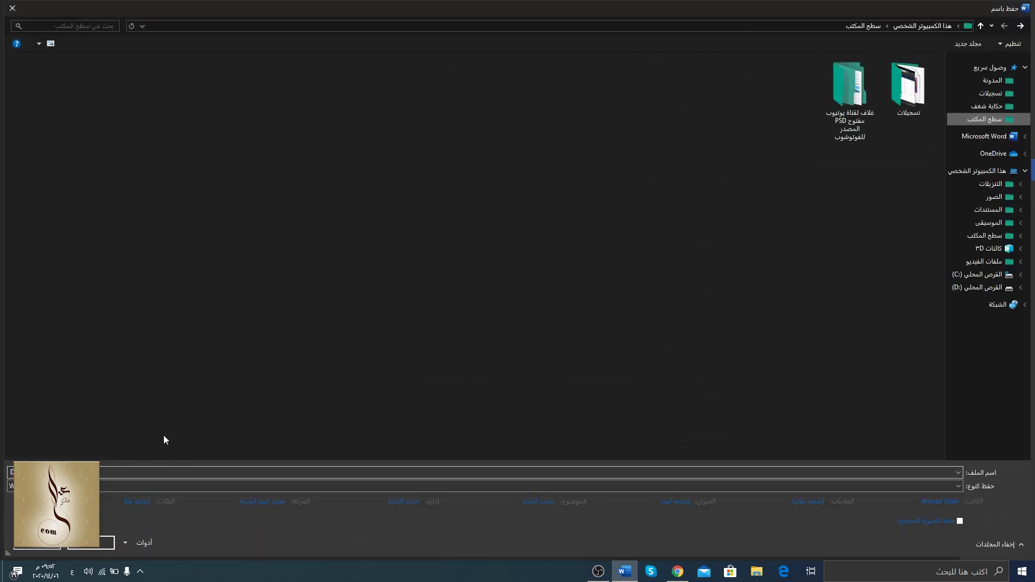
pyautogui.click(10, 486)
pyautogui.click(9, 399)
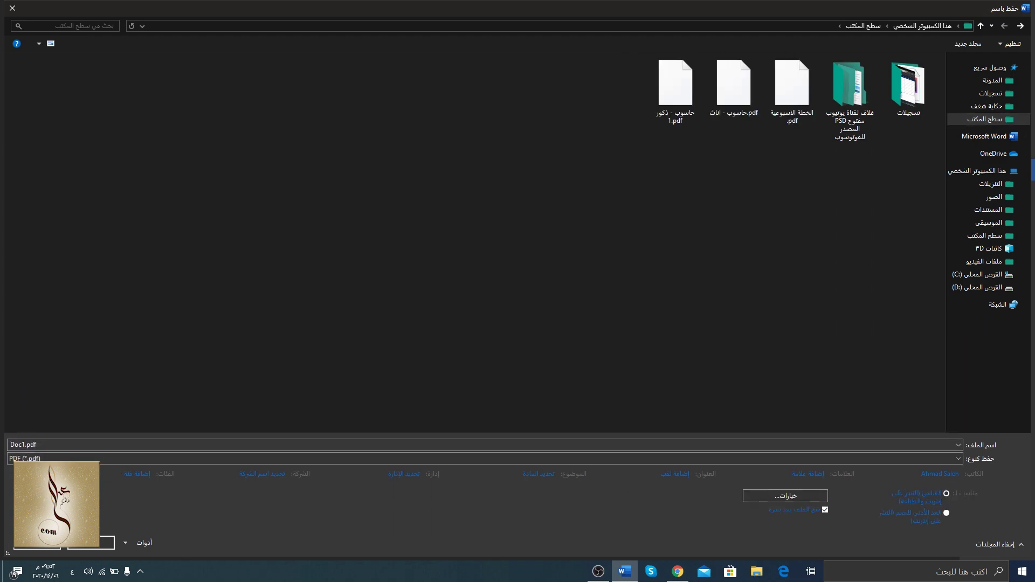
pyautogui.click(99, 543)
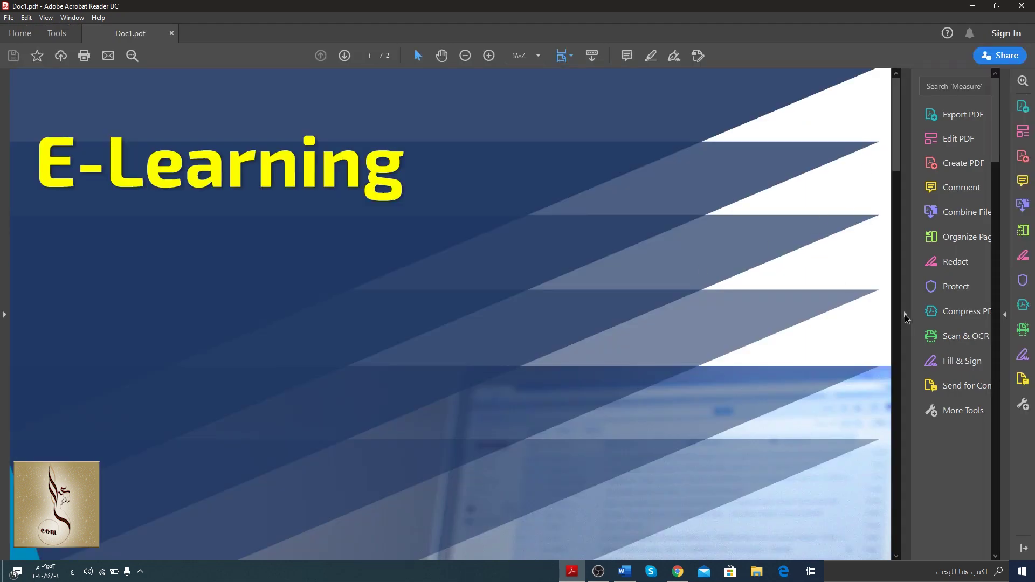
# Hide the Tools pane, fit whole pages and scroll through both pages of Doc1.pdf.
pyautogui.click(906, 315)
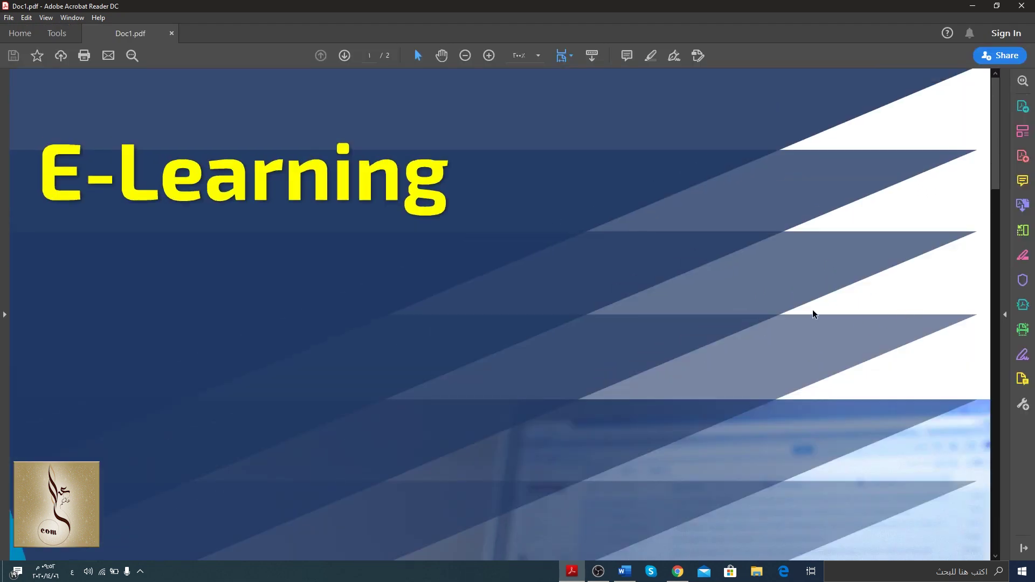
pyautogui.hotkey('ctrl', '0')
pyautogui.scroll(-3, 505, 234)
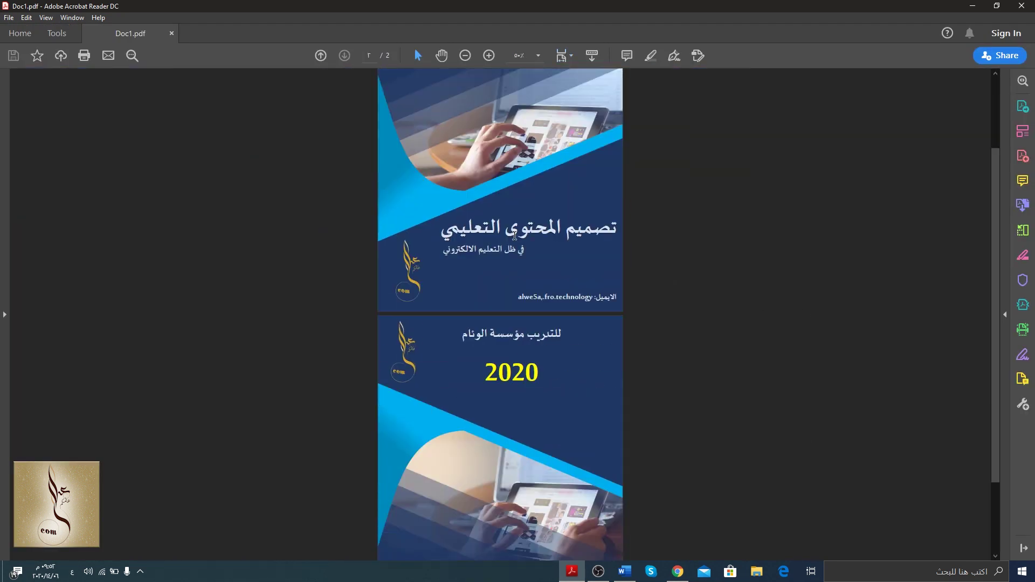
pyautogui.scroll(-3, 539, 238)
pyautogui.scroll(3, 689, 263)
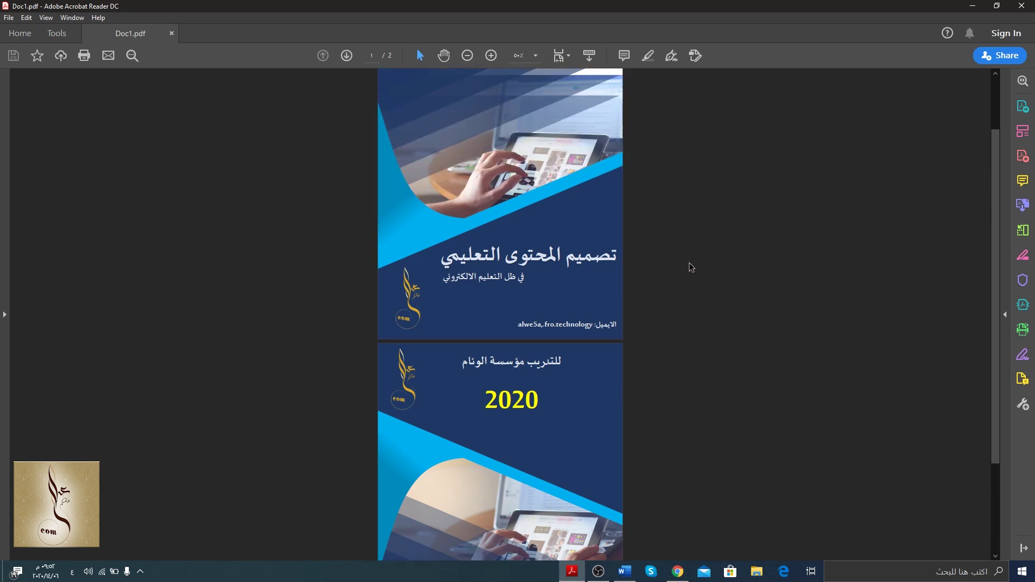
pyautogui.keyDown('ctrl'); pyautogui.scroll(2, 689, 266); pyautogui.keyUp('ctrl')
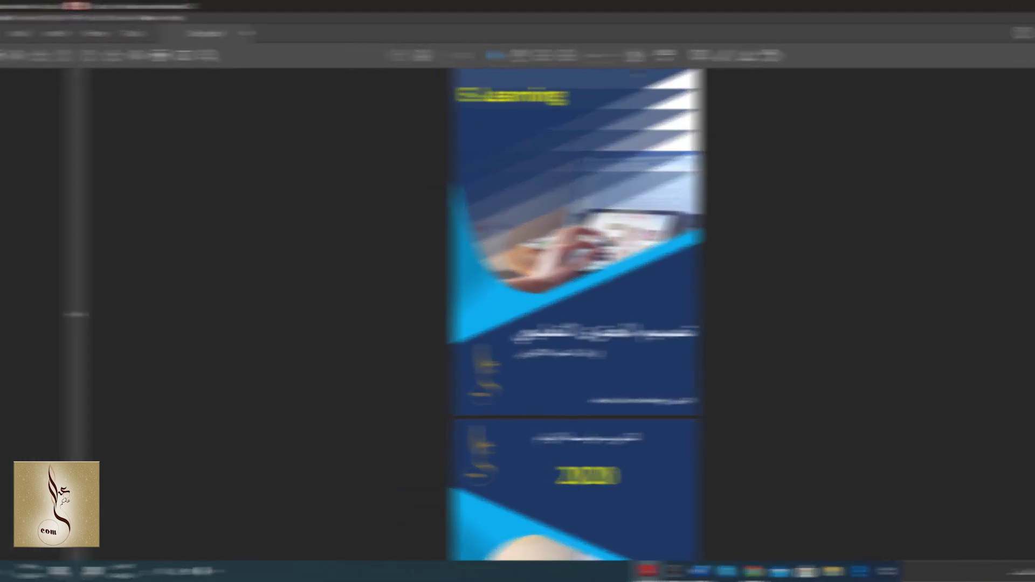